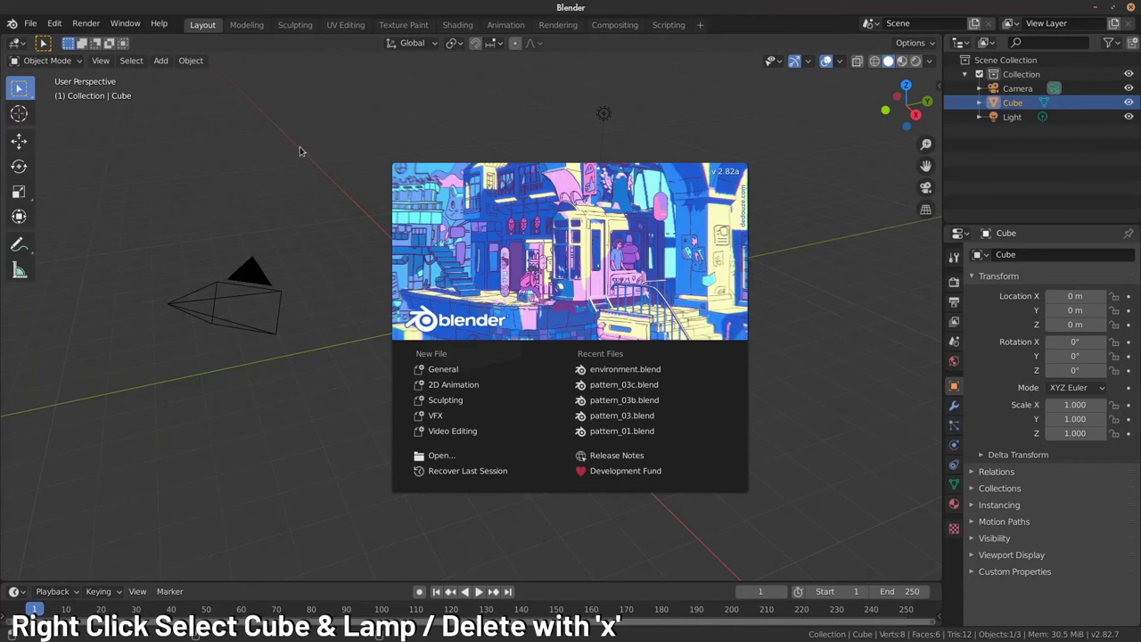
- Close the splash screen and delete the default cube and light
click(300, 152)
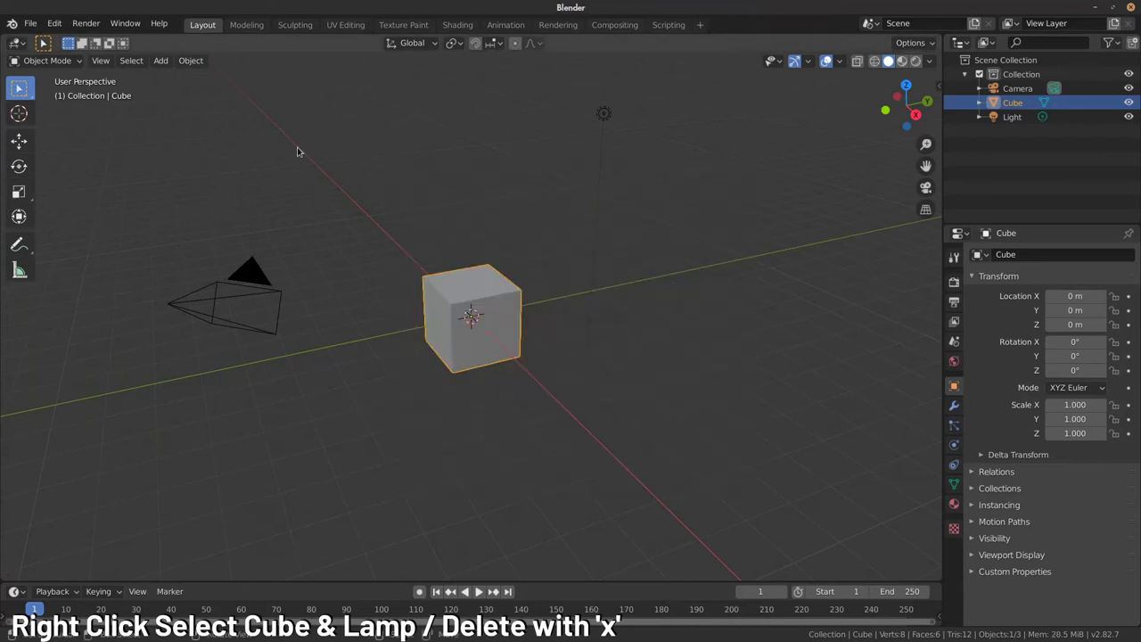
key(x)
click(470, 247)
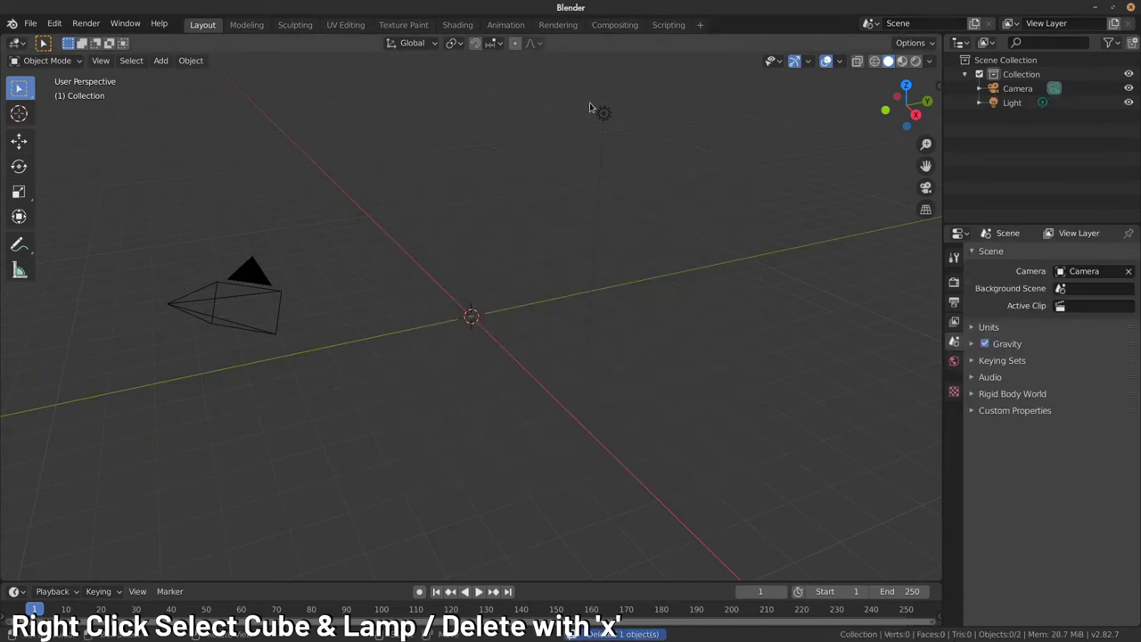
right_click(604, 114)
key(x)
click(603, 114)
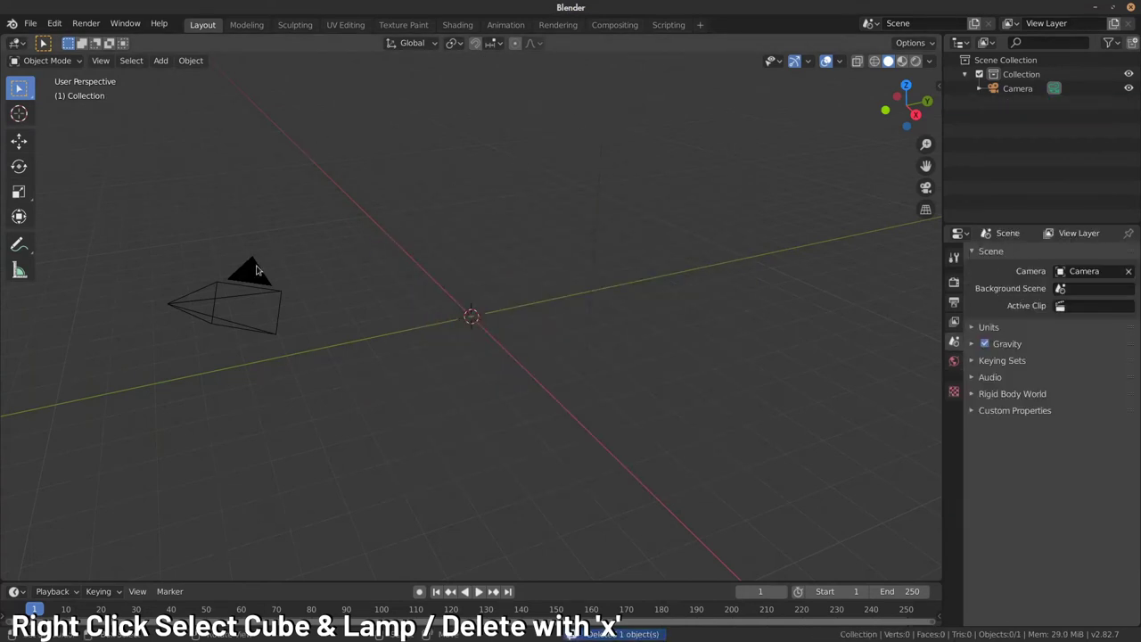
- Reset the camera's rotation and location, raise it to Z 10 m, and begin entering Resolution X
right_click(257, 269)
key(alt+r)
key(alt+g)
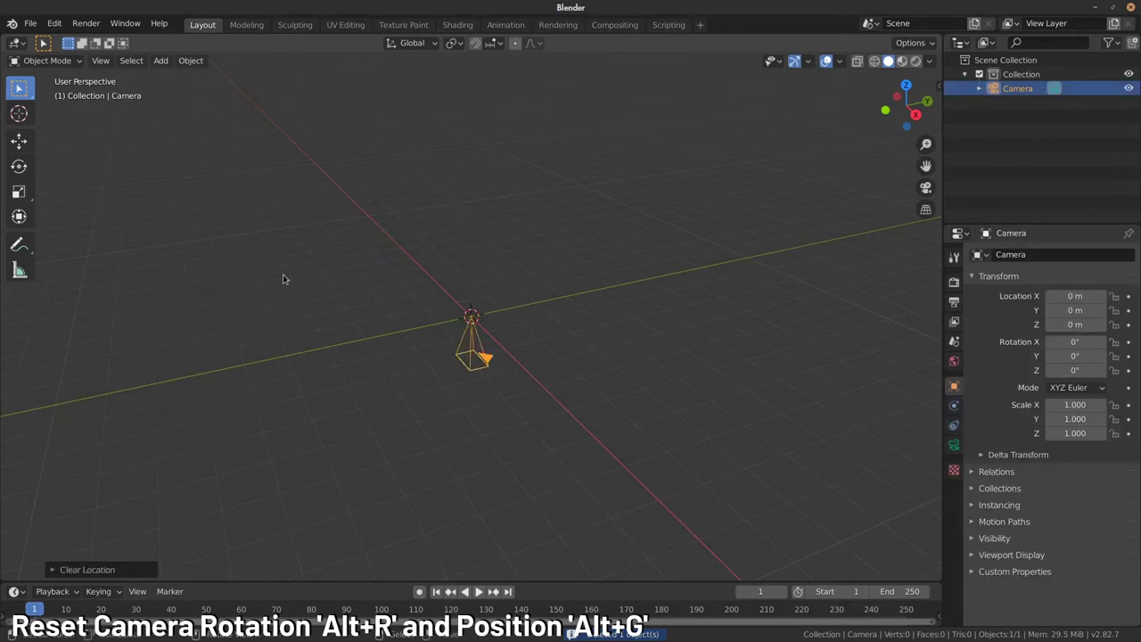
text(gz10)
key(Return)
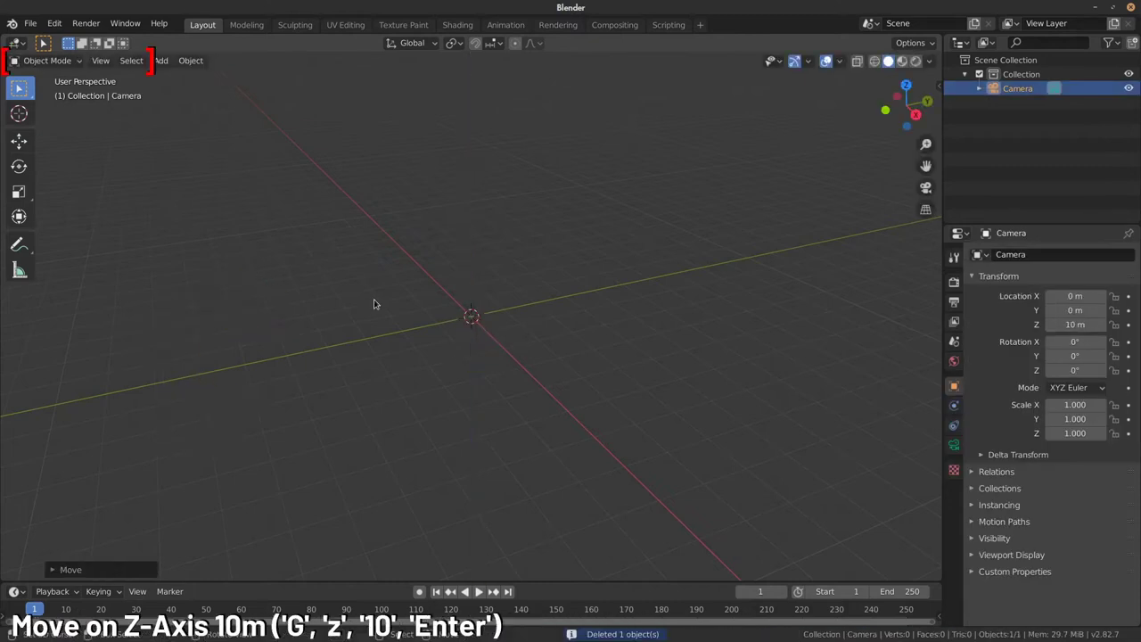
mouse_move(375, 301)
middle_down()
mouse_move(497, 268)
mouse_move(513, 308)
middle_up()
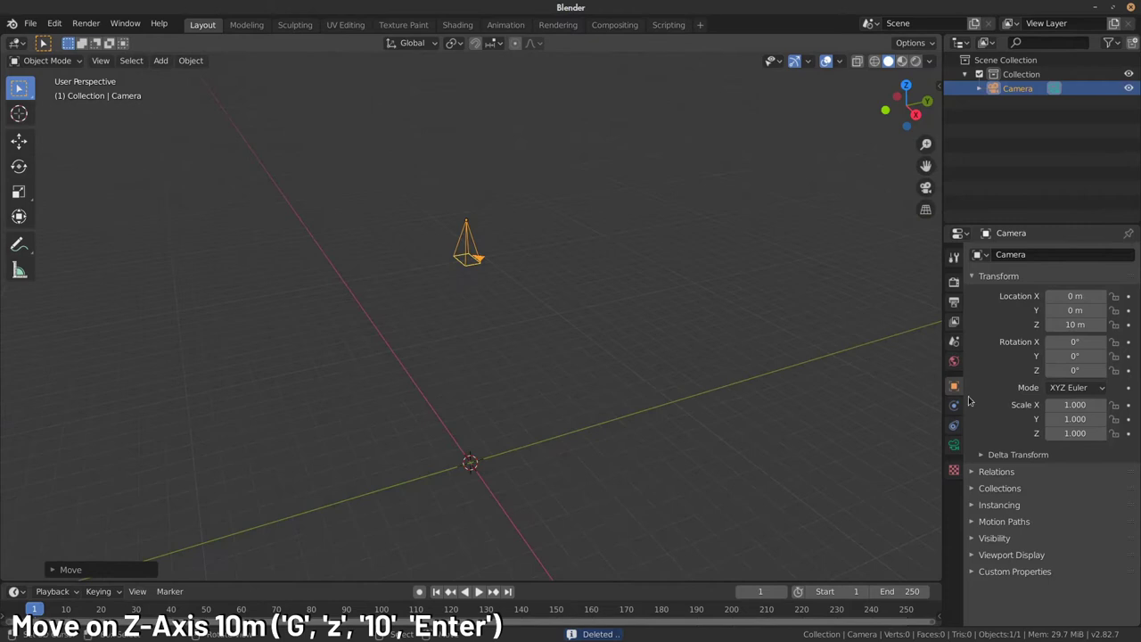
click(954, 304)
click(1085, 270)
text(1000)
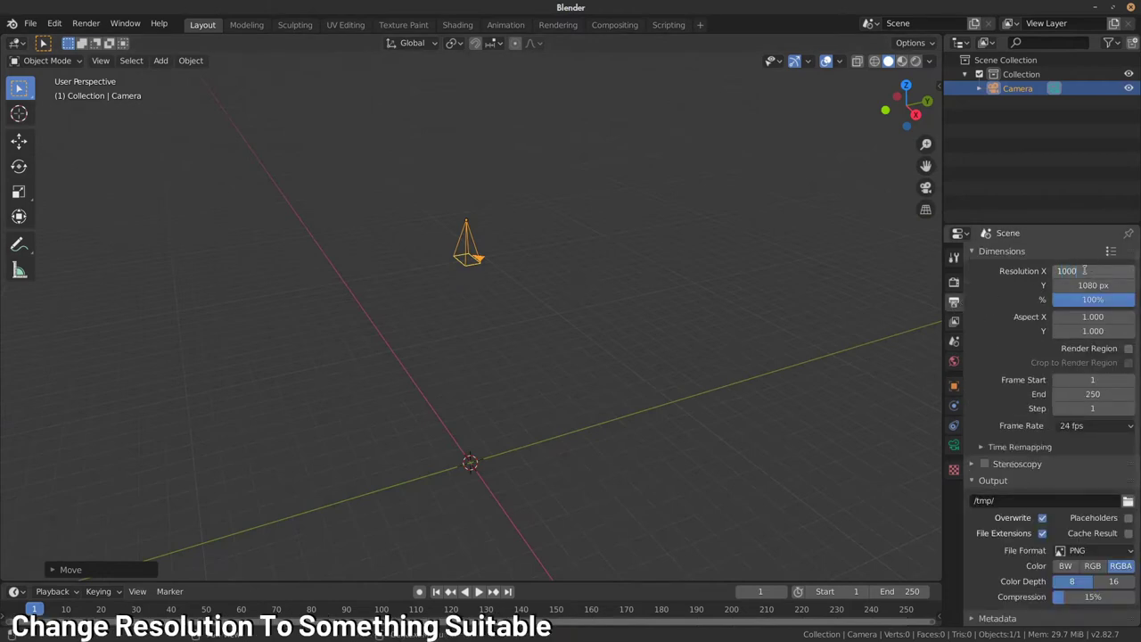
- Confirm a 1000 px output width and set the colour management View Transform to Standard
key(Tab)
text(1000)
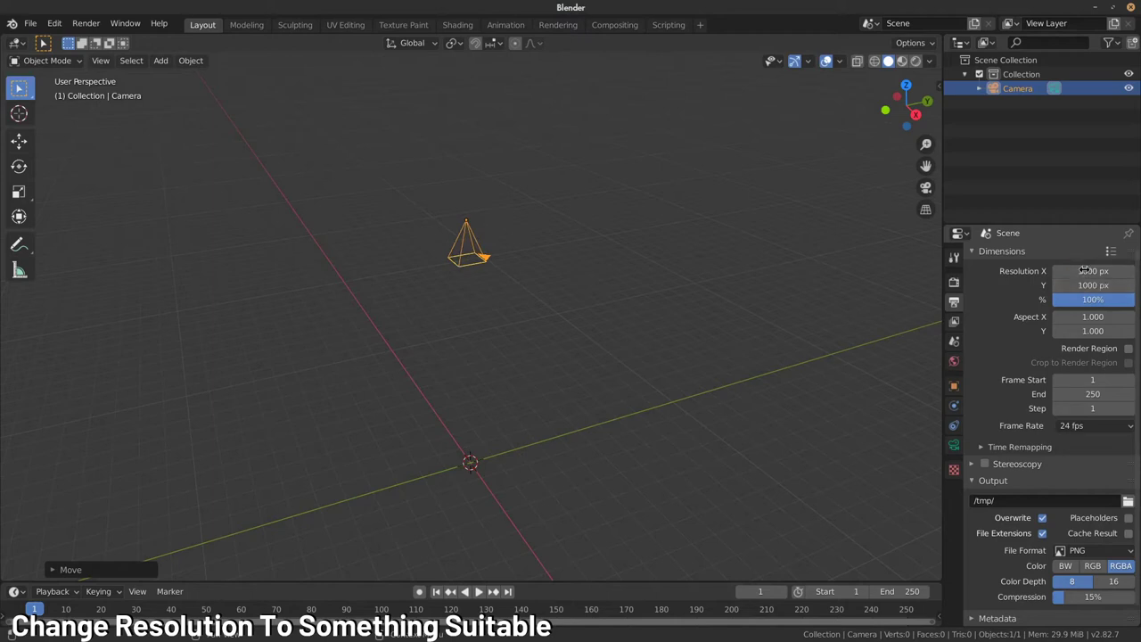
click(955, 283)
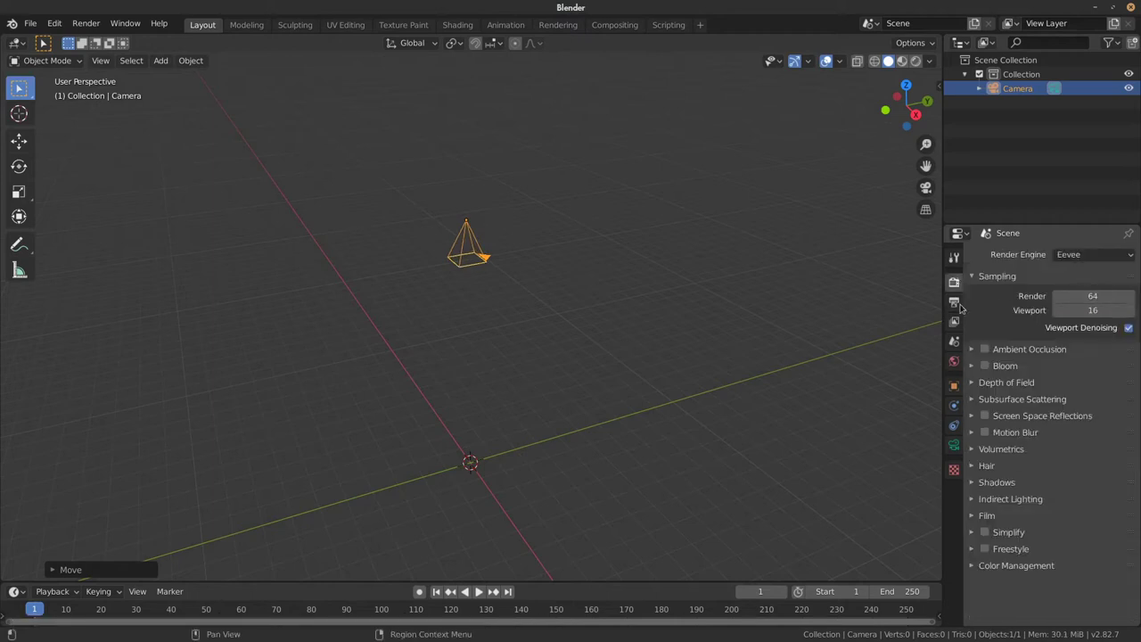
click(1035, 566)
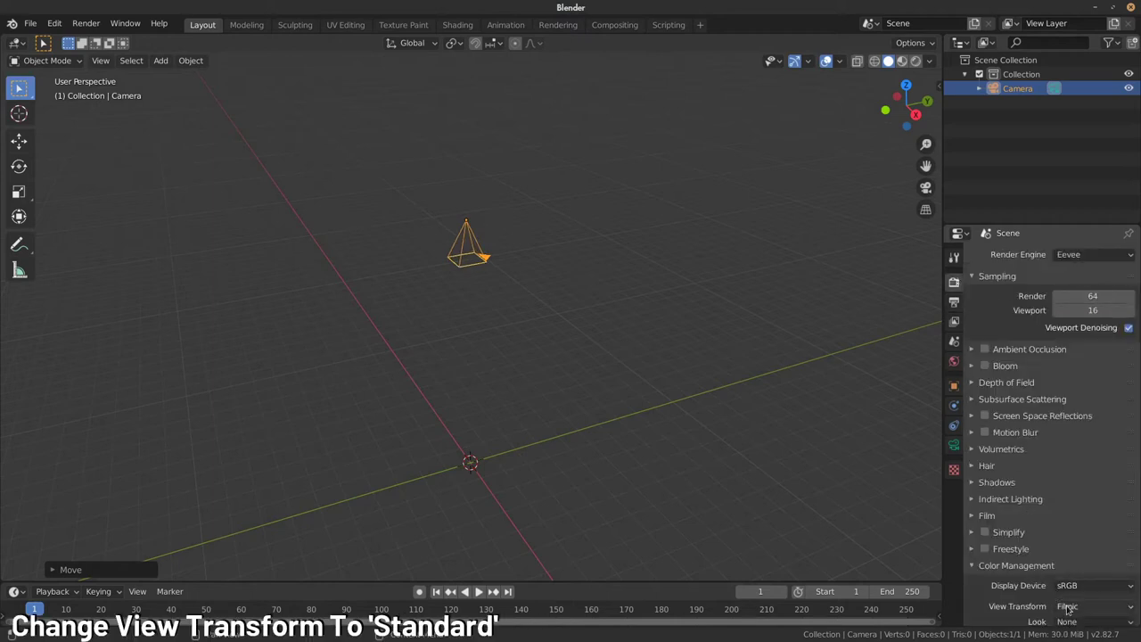
click(1069, 606)
click(1061, 590)
- Make the camera orthographic with an Orthographic Scale of 10
click(954, 445)
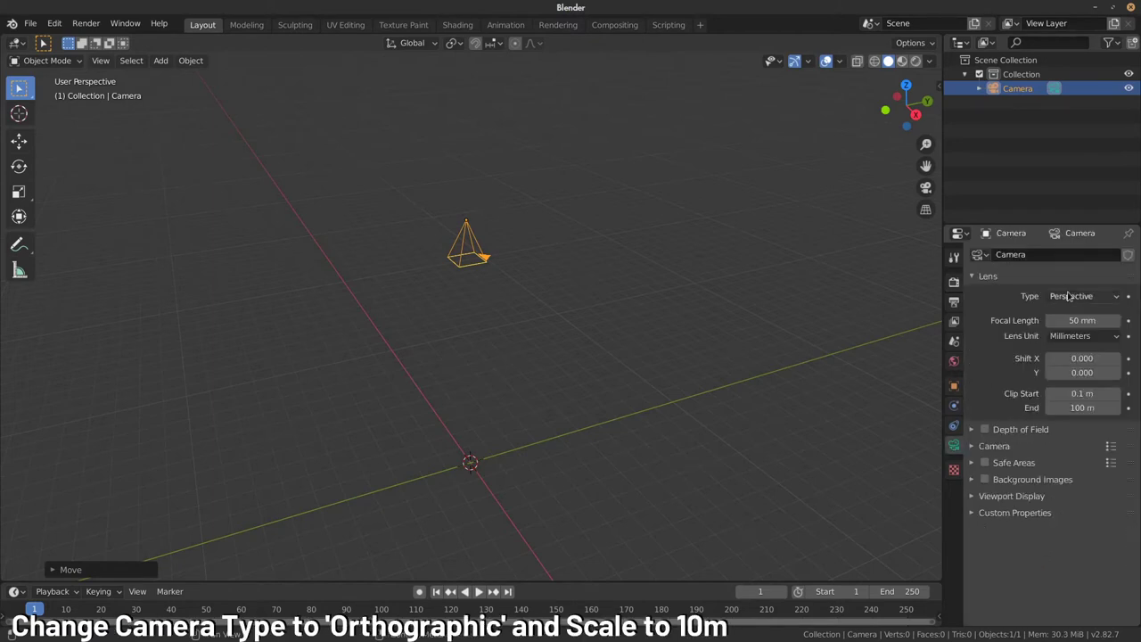
click(1070, 296)
click(1075, 330)
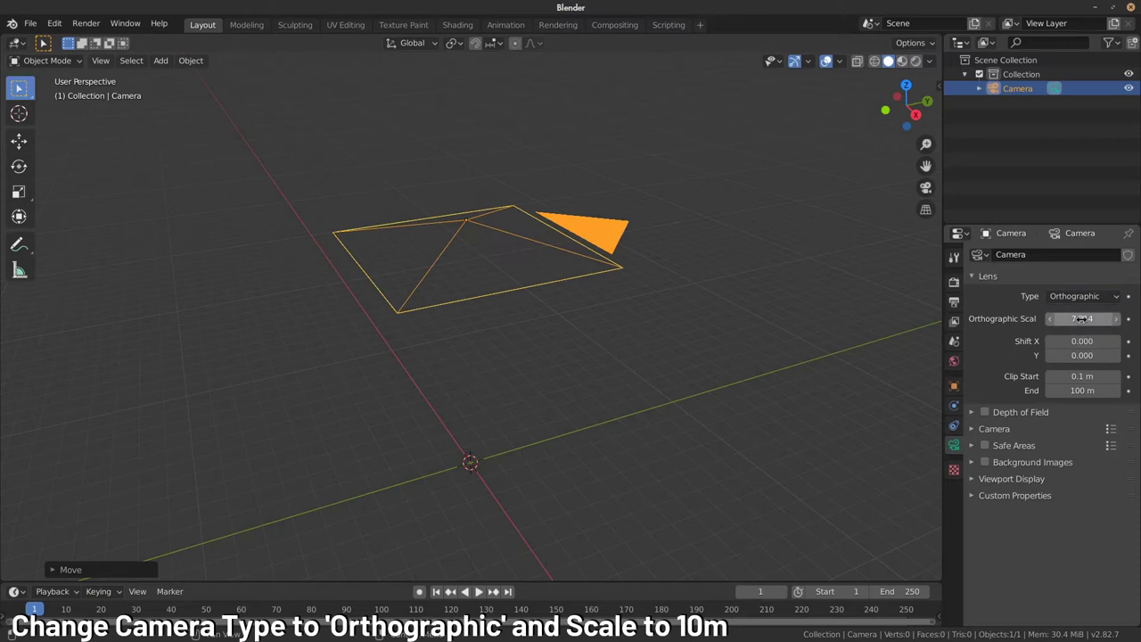
click(1081, 319)
text(10.000)
key(Return)
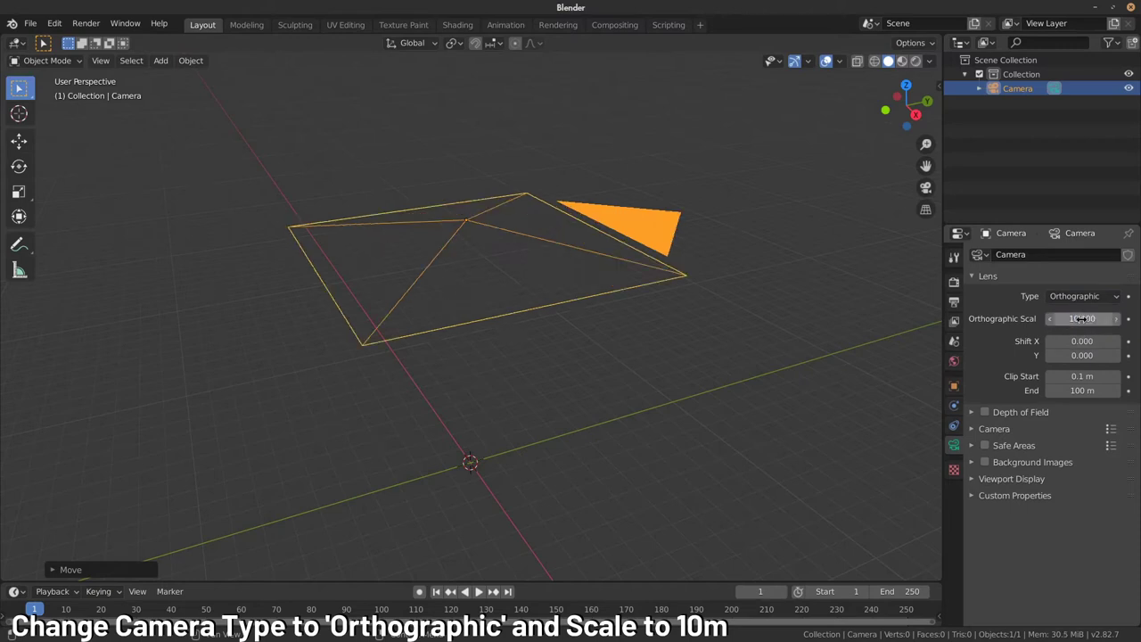
mouse_move(517, 321)
middle_down()
mouse_move(611, 374)
mouse_move(593, 337)
middle_up()
- Start an Images as Planes import from the edit folder and select tickets 001 through 066.png
key(shift+a)
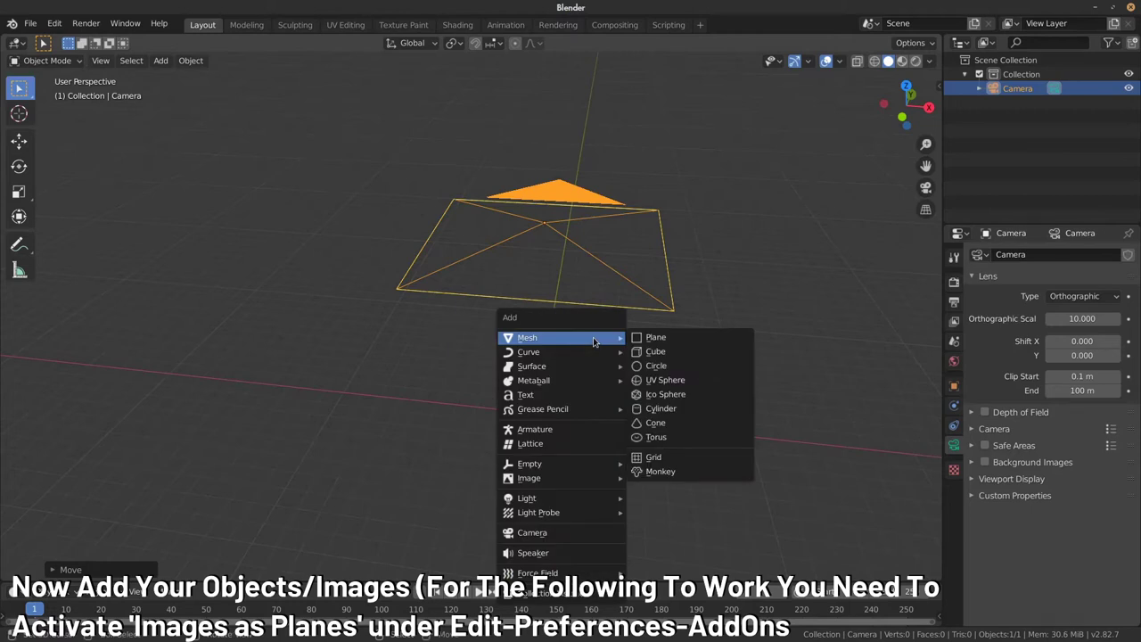
mouse_move(529, 478)
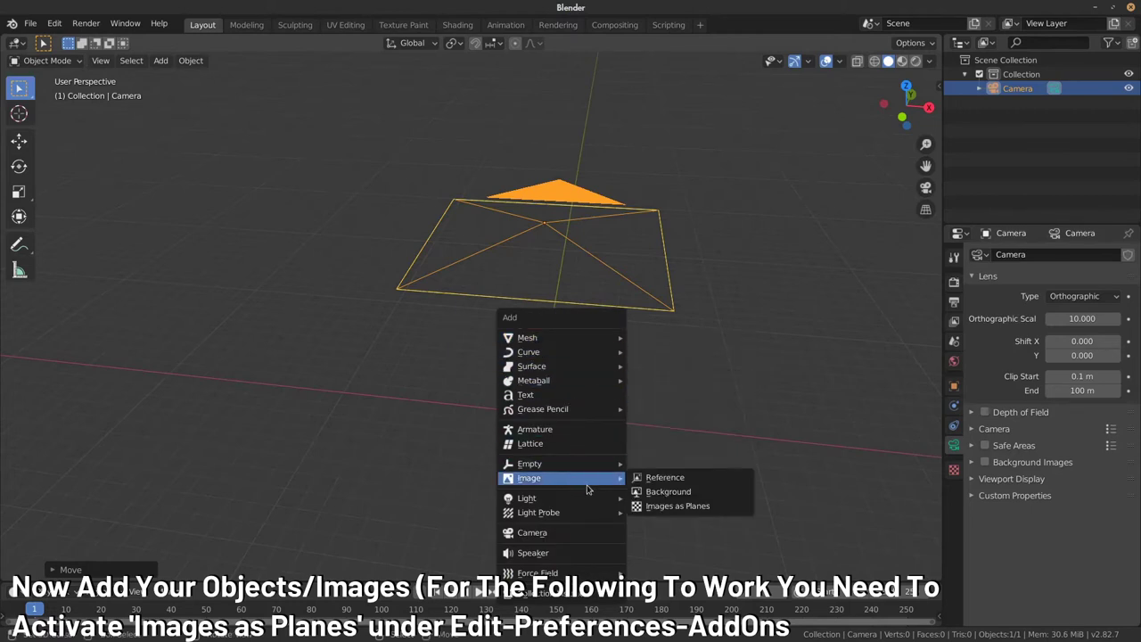
click(684, 507)
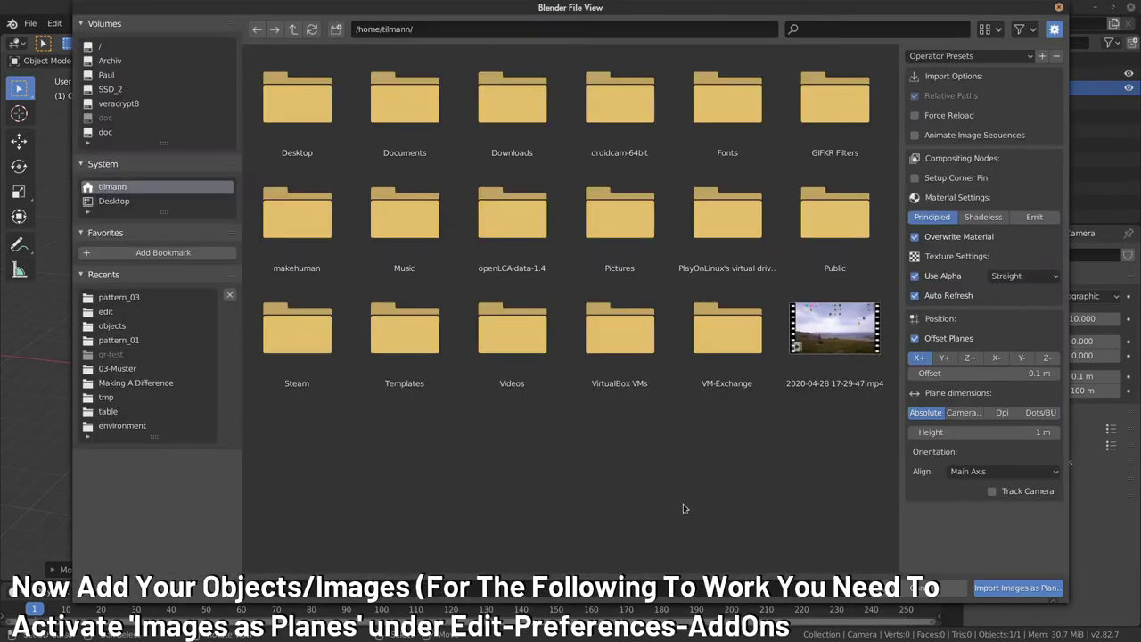
click(112, 314)
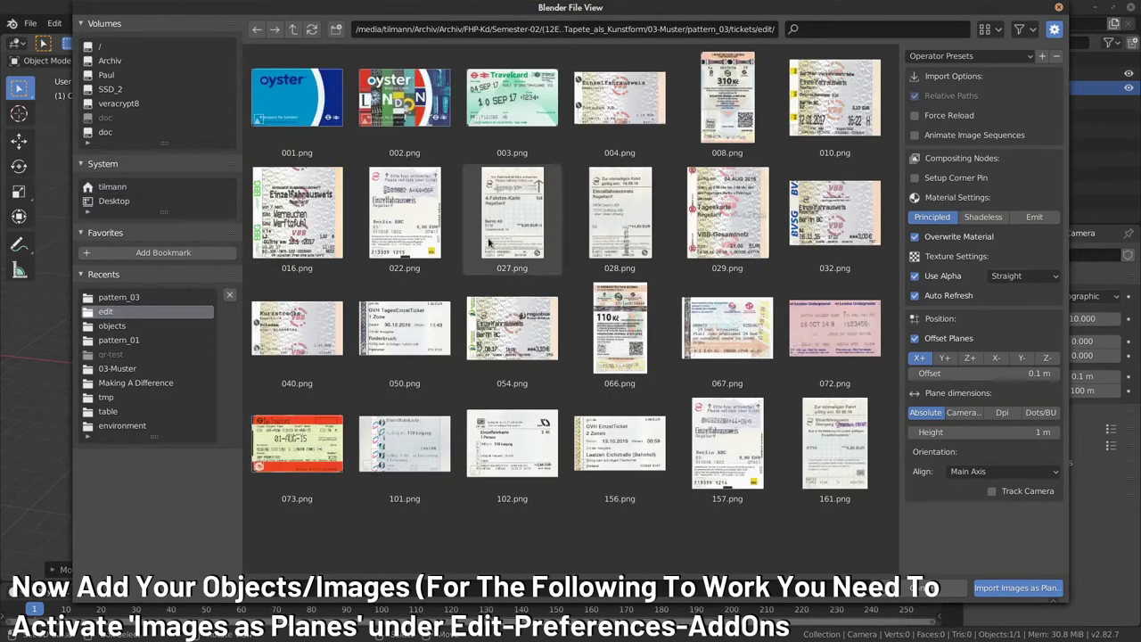
click(306, 96)
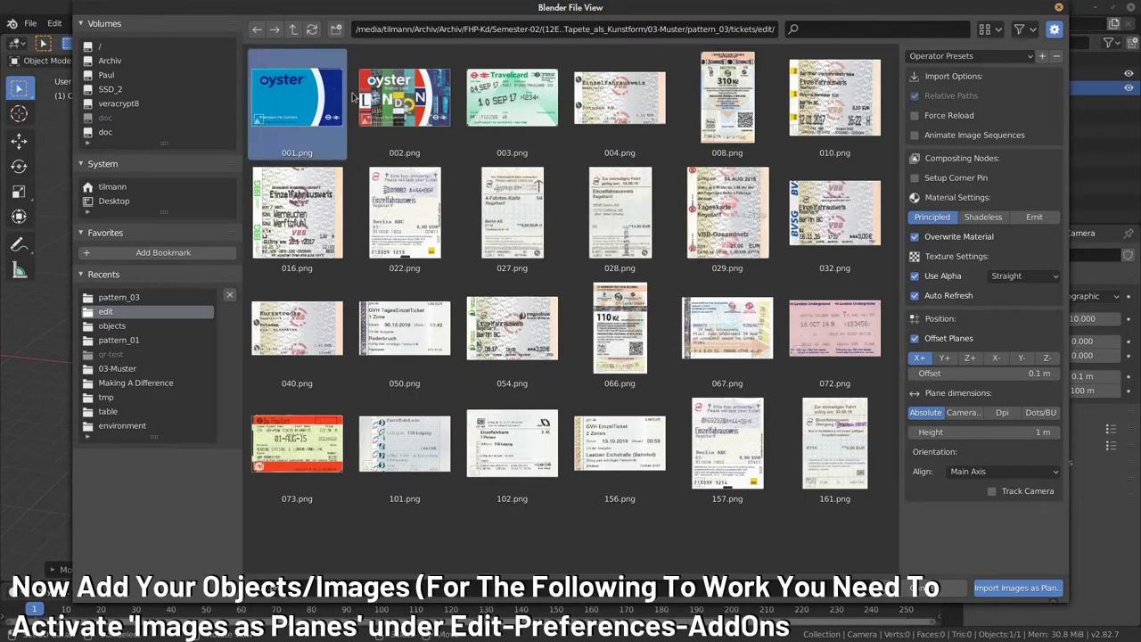
shift+click(404, 97)
shift+click(513, 99)
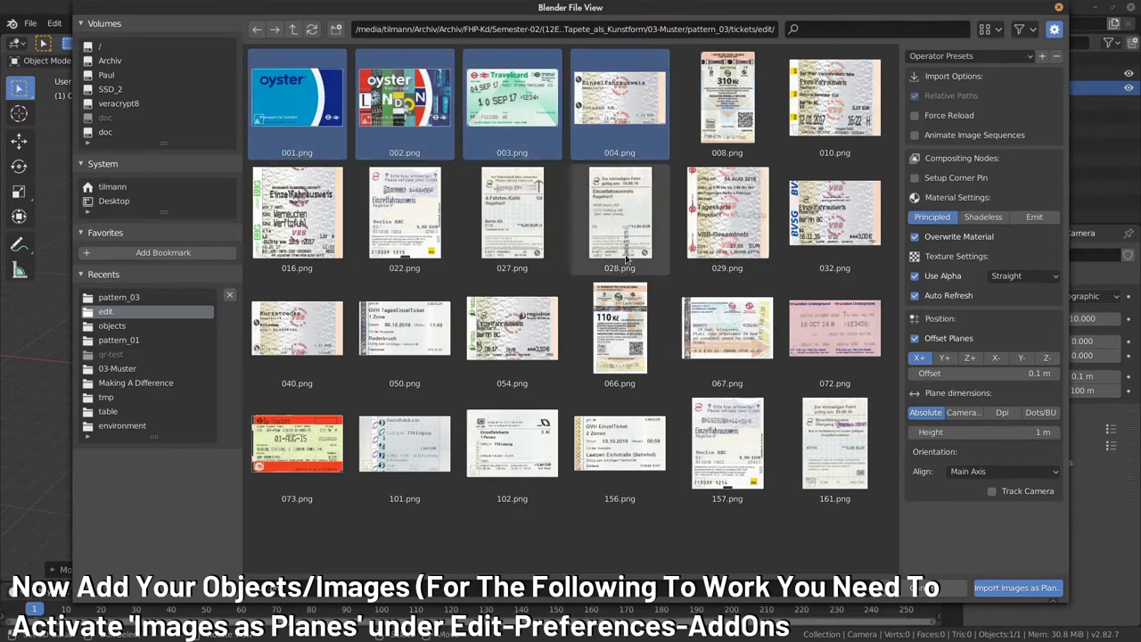
shift+click(619, 329)
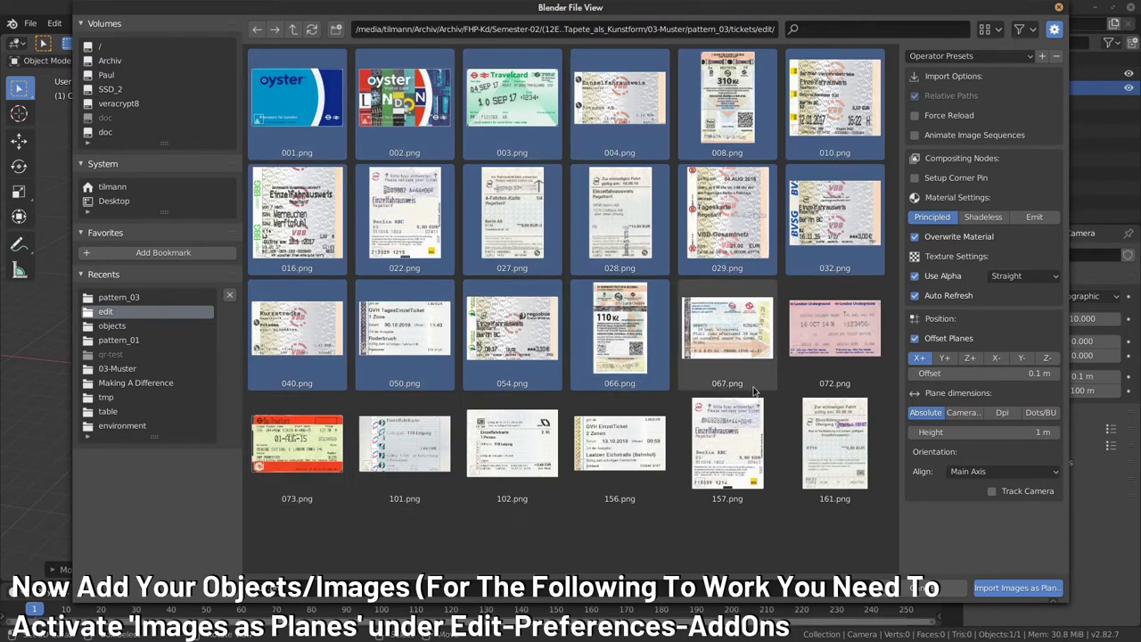
- Add 067, 072 and 073.png, set the material to Emit, and import the ticket planes
shift+click(297, 446)
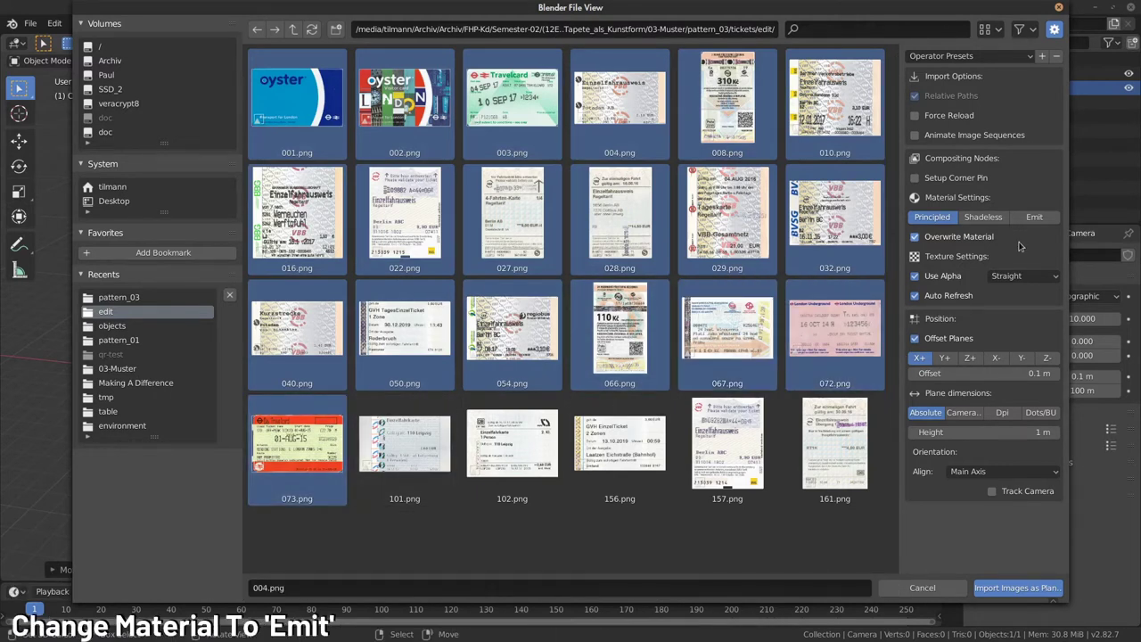
click(1036, 218)
click(1017, 588)
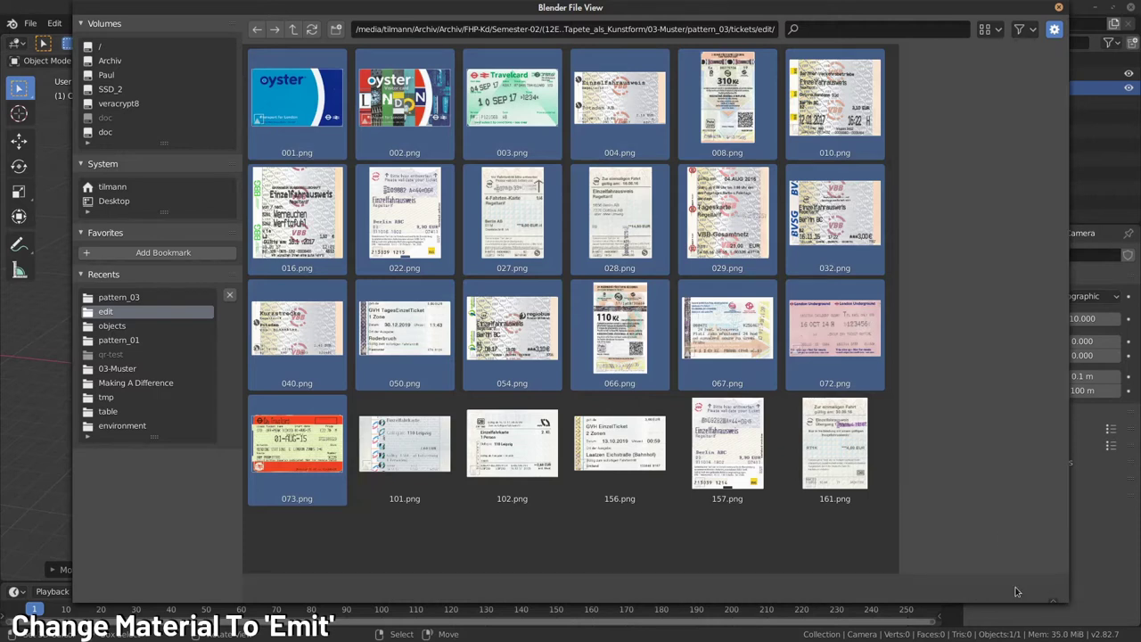
middle_drag(500, 311, 589, 331)
scroll(530, 349, up, 3)
- Switch to Material Preview shading and look through the camera
scroll(524, 338, up, 2)
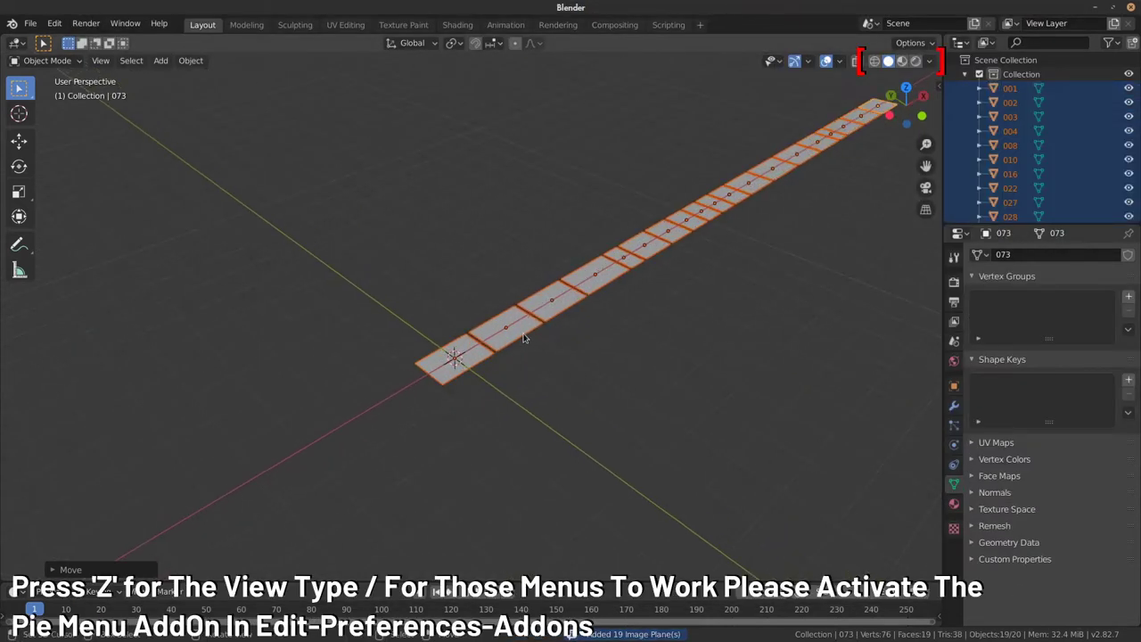
key(z)
click(524, 415)
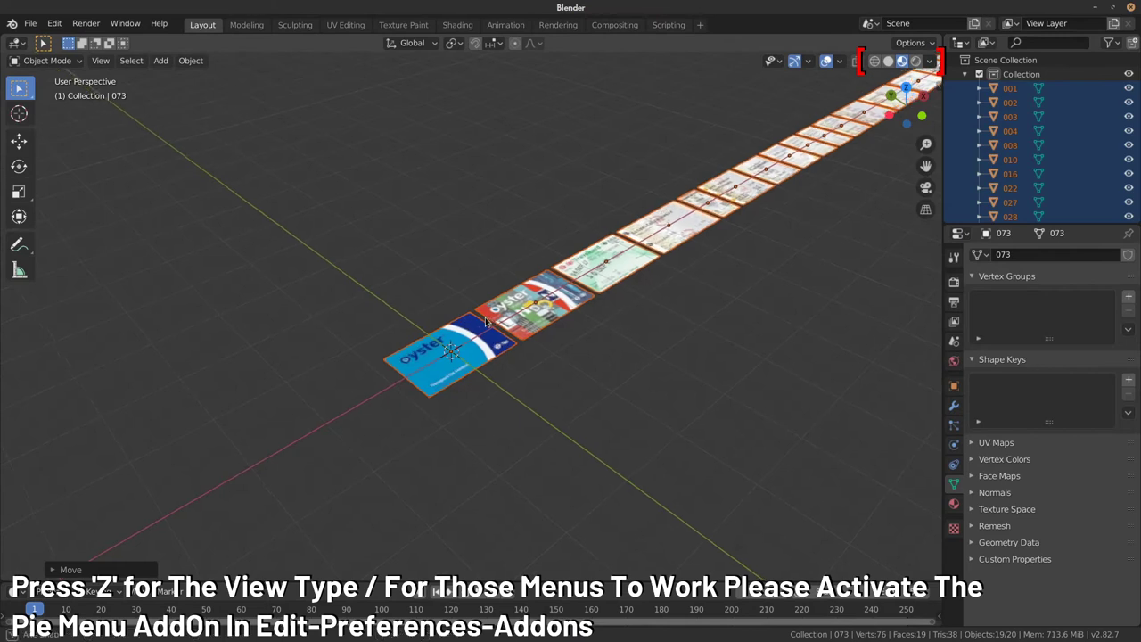
middle_drag(523, 419, 437, 321)
middle_drag(593, 322, 247, 315)
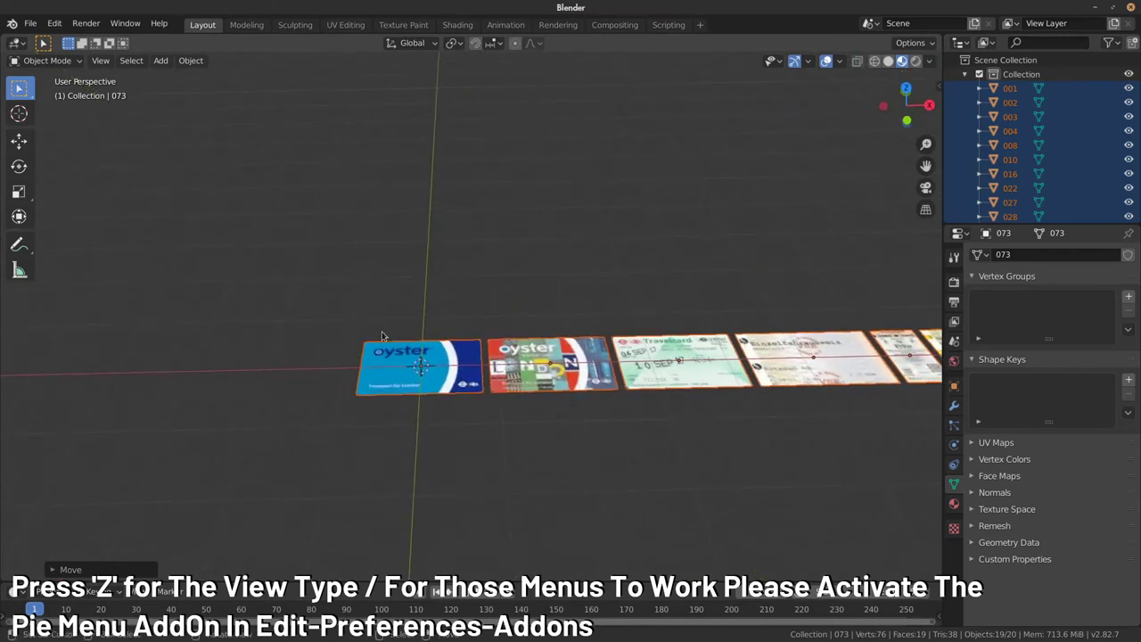
scroll(462, 352, down, 3)
scroll(463, 353, down, 2)
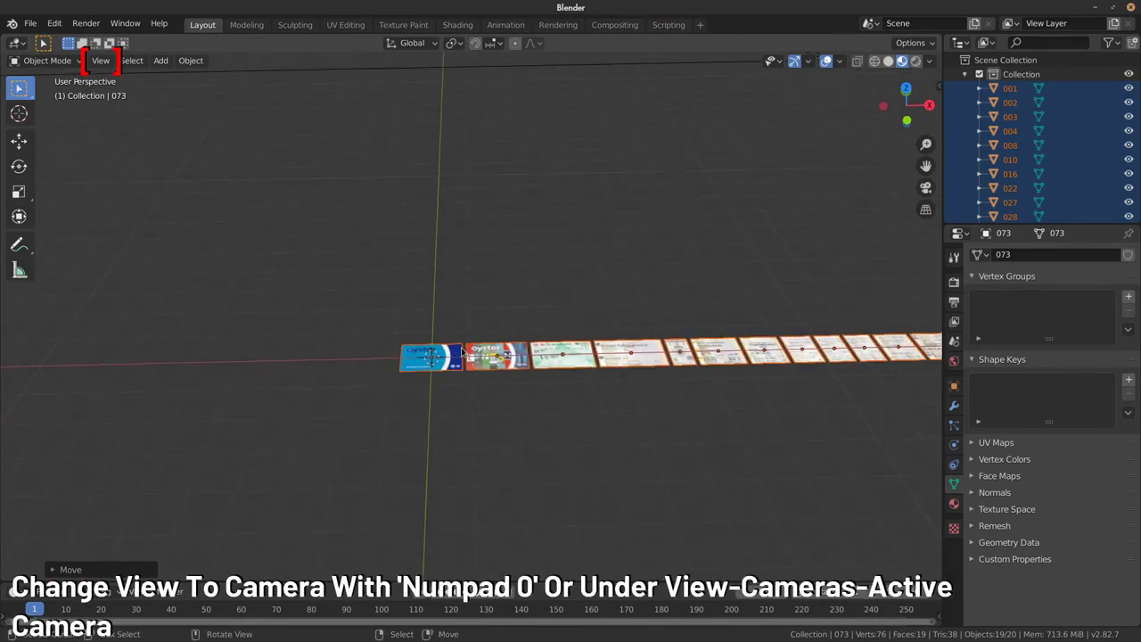
key(KP_0)
- Move the card strip down along Y below the camera frame and select card 001
key(g)
key(y)
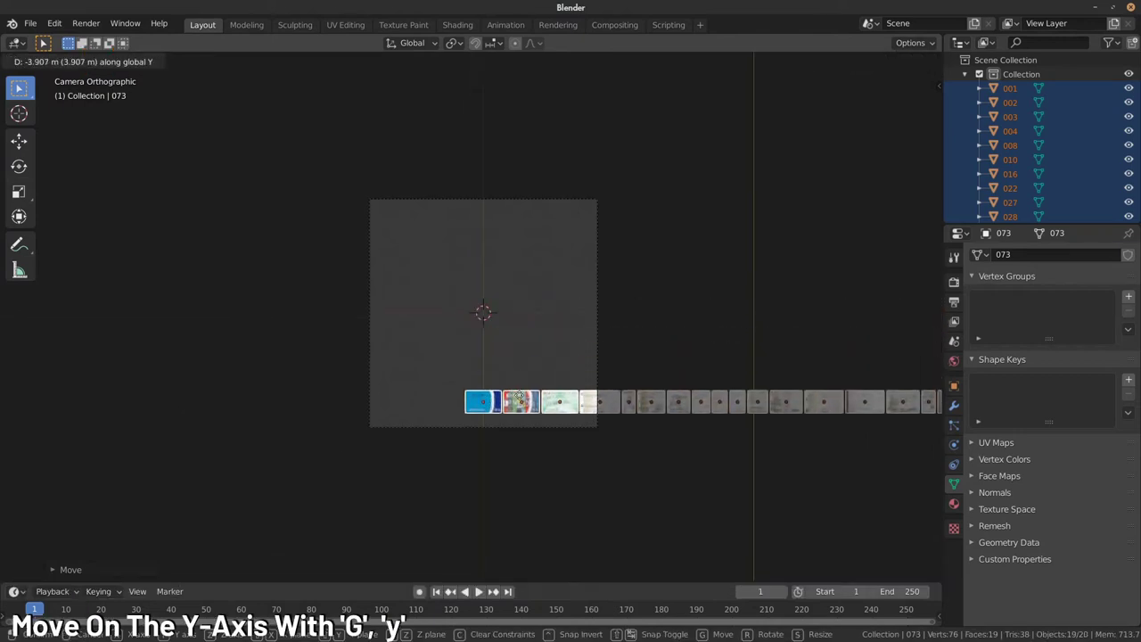
click(524, 477)
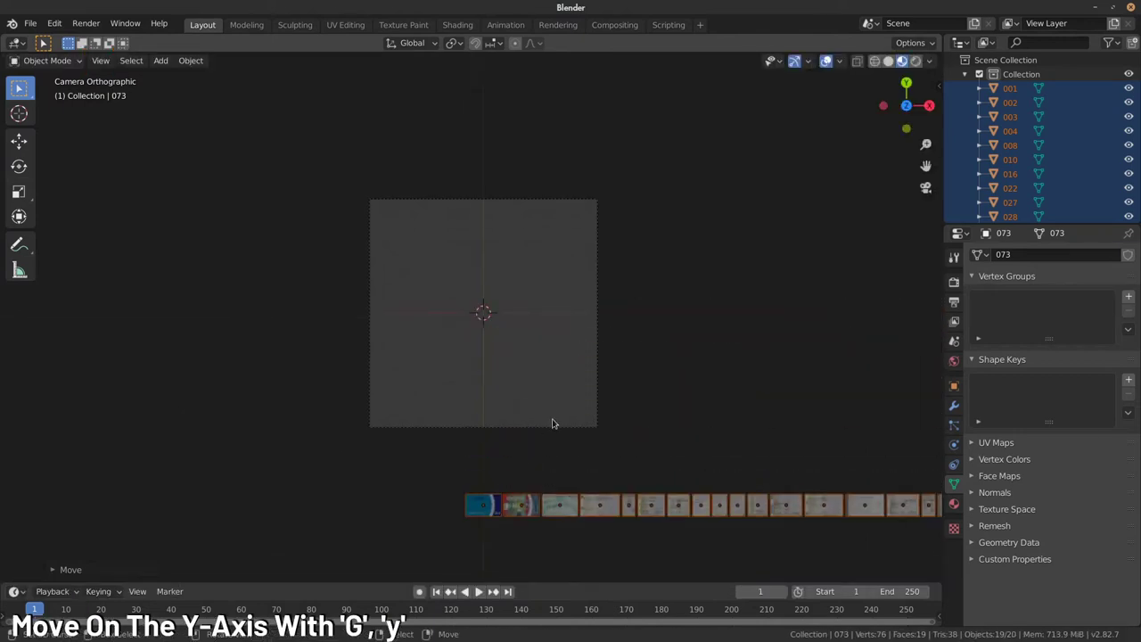
shift+middle_drag(552, 424, 579, 401)
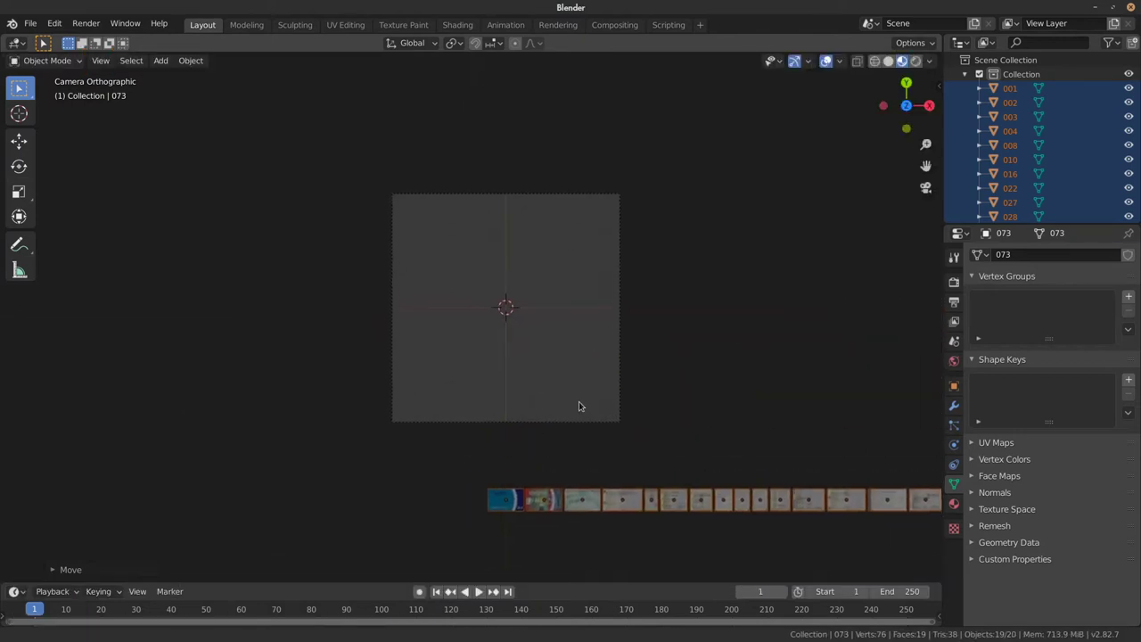
click(509, 504)
scroll(500, 437, up, 3)
- Move card 001 to the world origin and scale it up about twofold
key(alt+g)
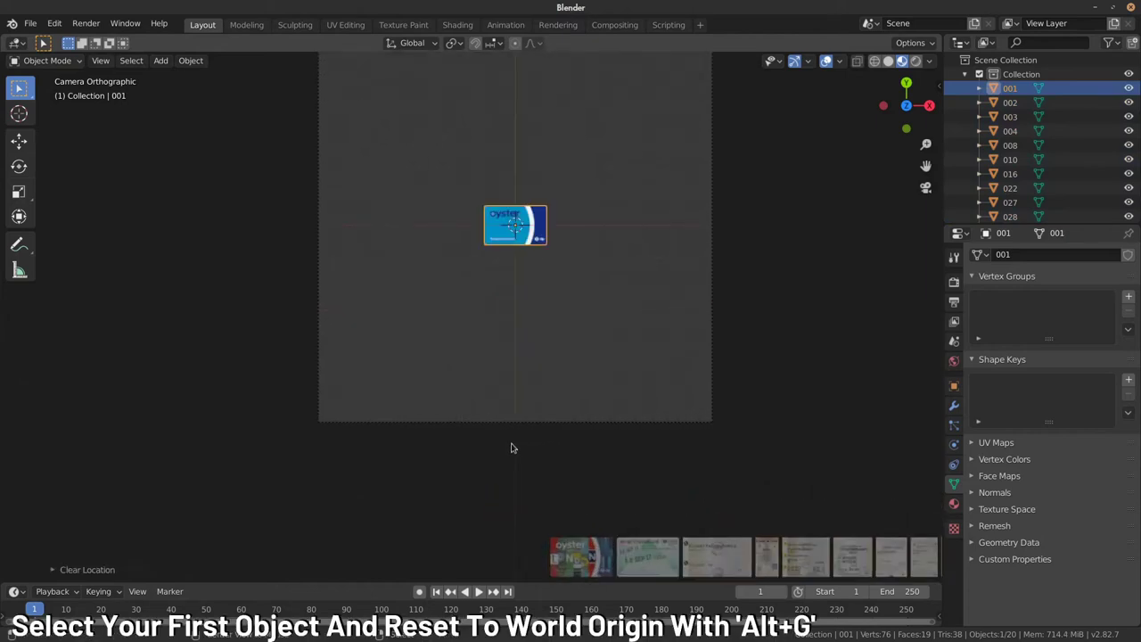
scroll(549, 308, up, 1)
scroll(558, 313, up, 1)
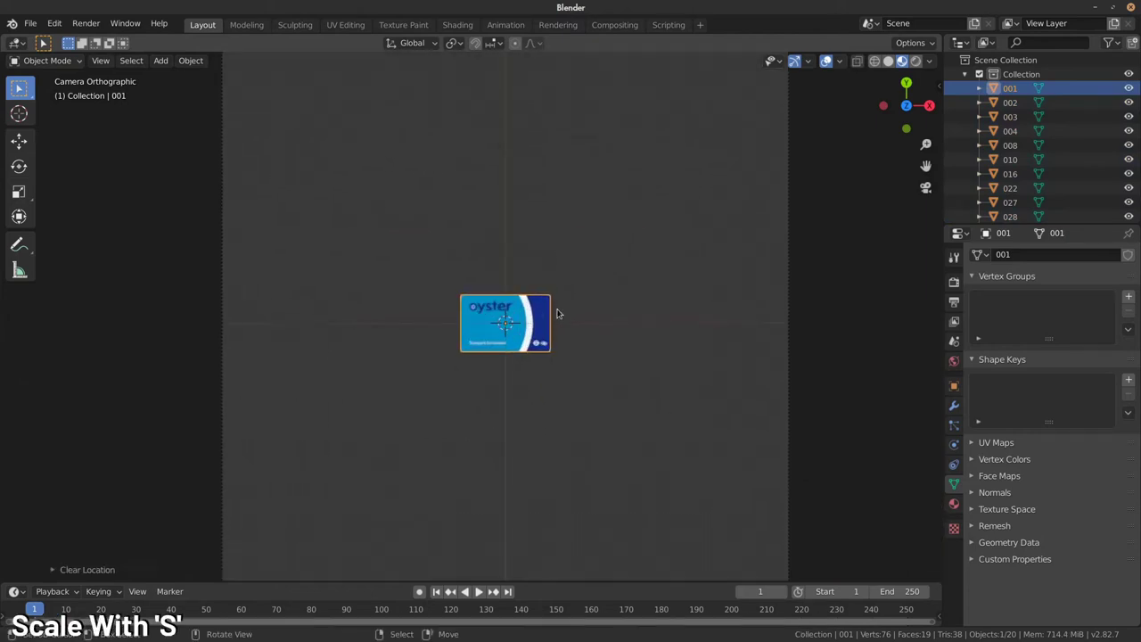
key(s)
click(668, 314)
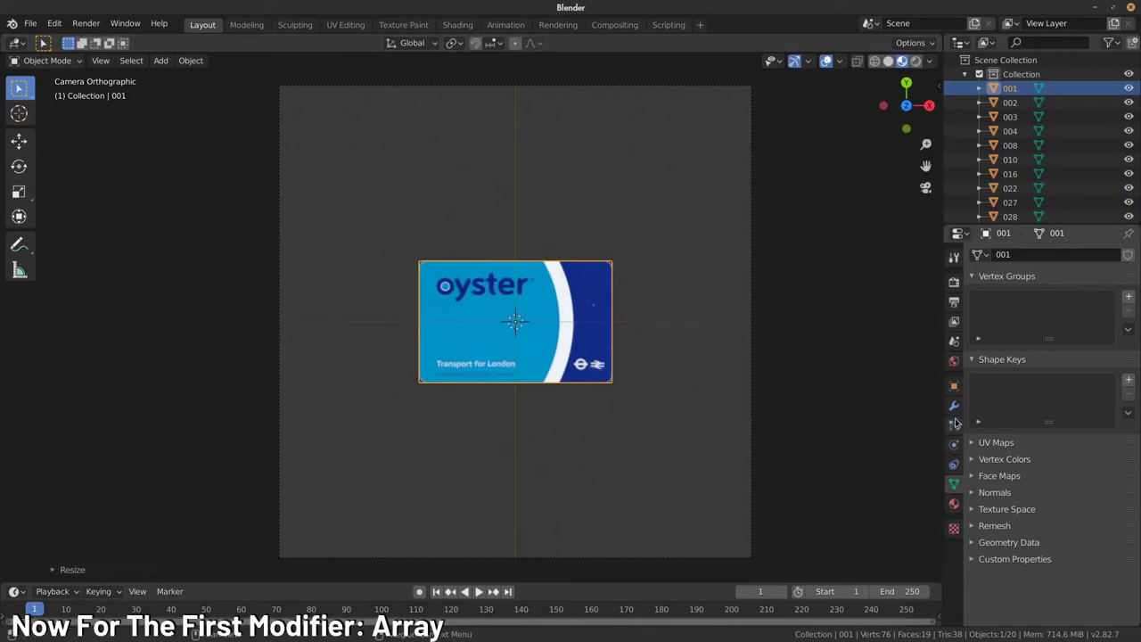
- Add an Array modifier to card 001
click(955, 407)
click(1007, 255)
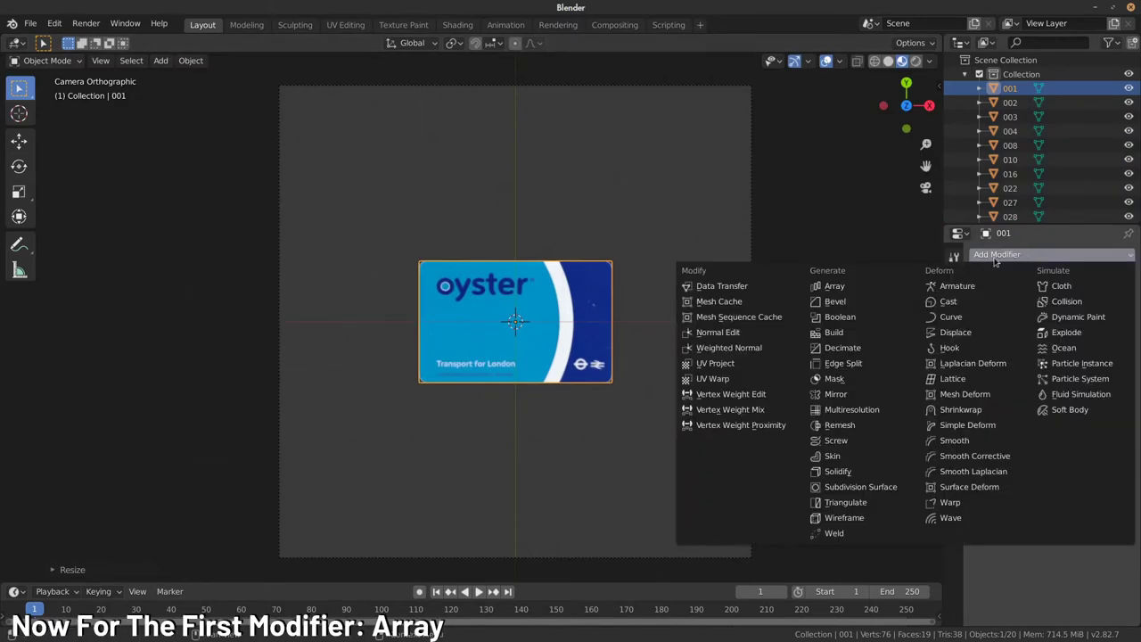
click(865, 285)
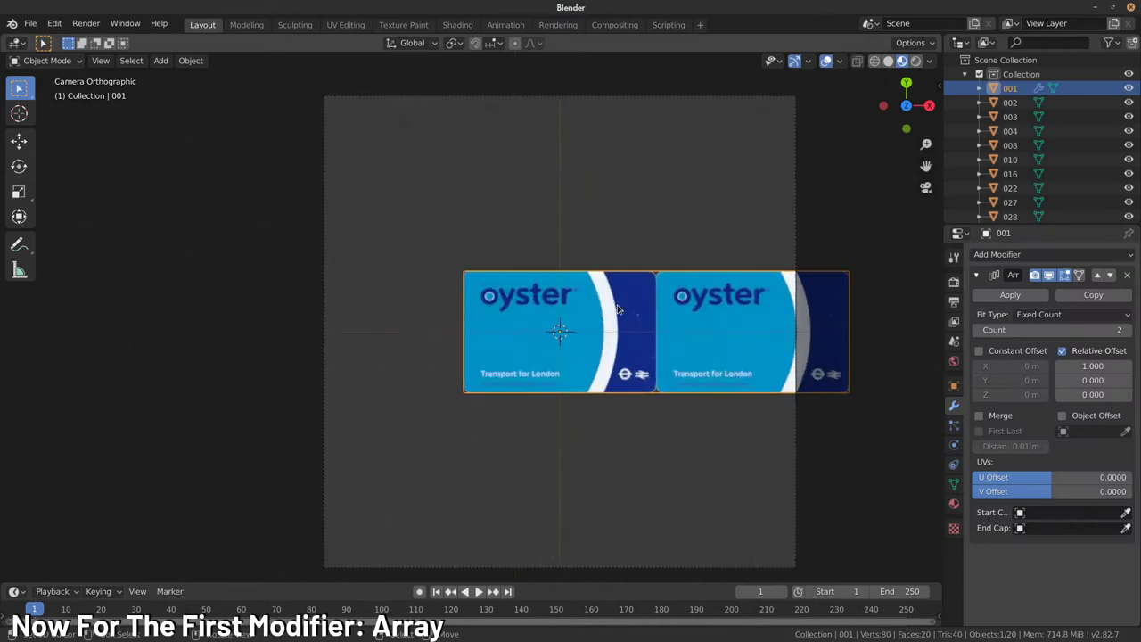
- Rotate the card -45° and apply the rotation to its mesh
key(r)
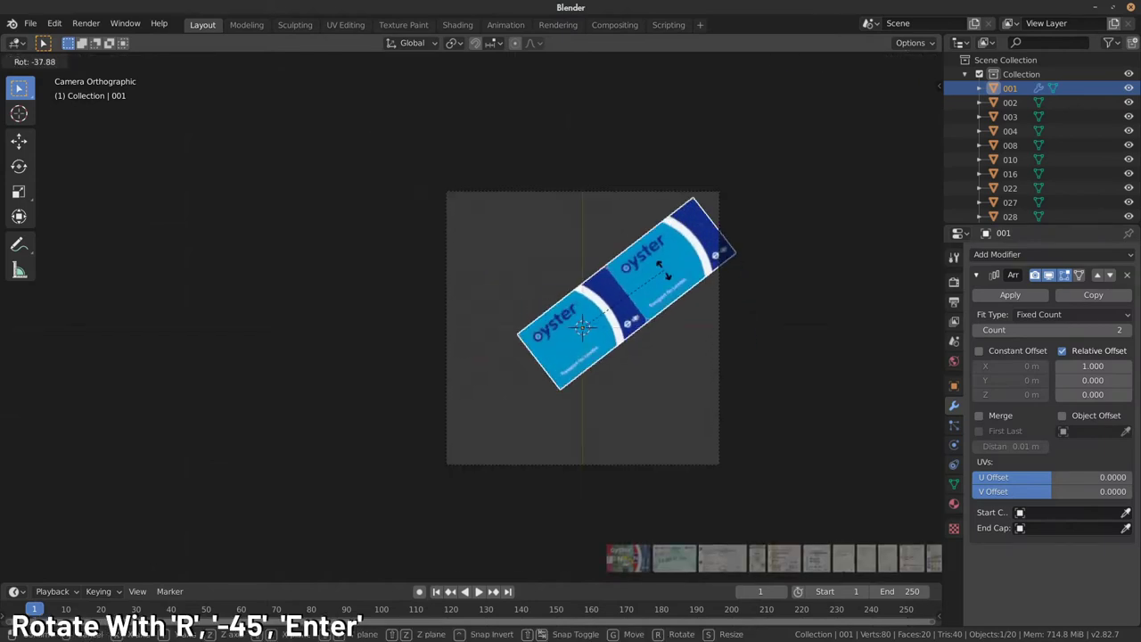
text(45)
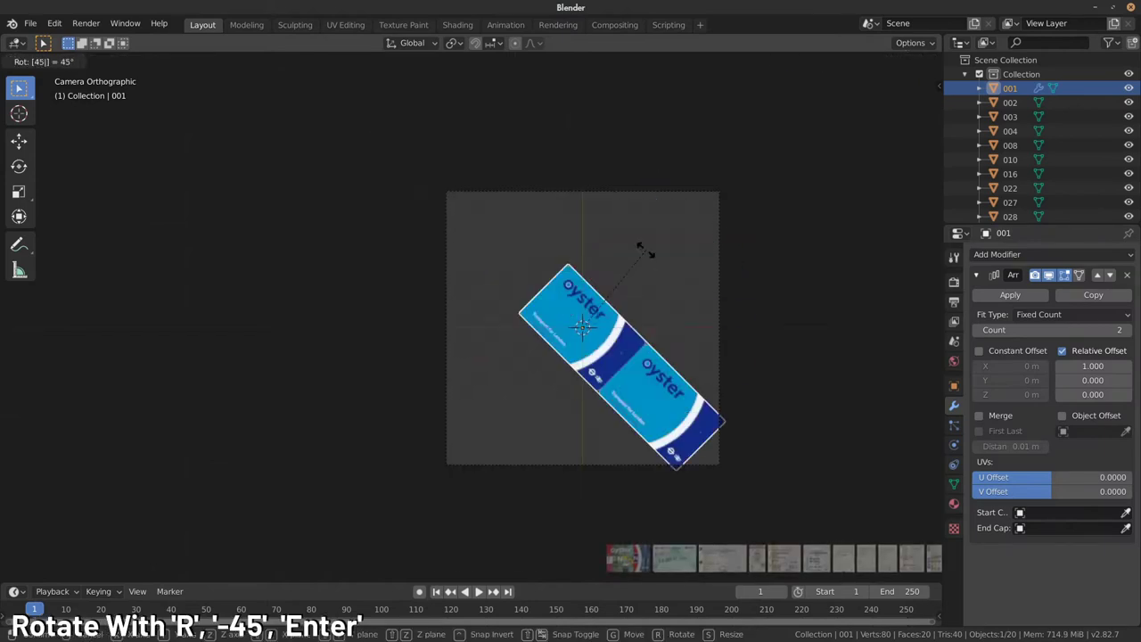
text(-)
key(Return)
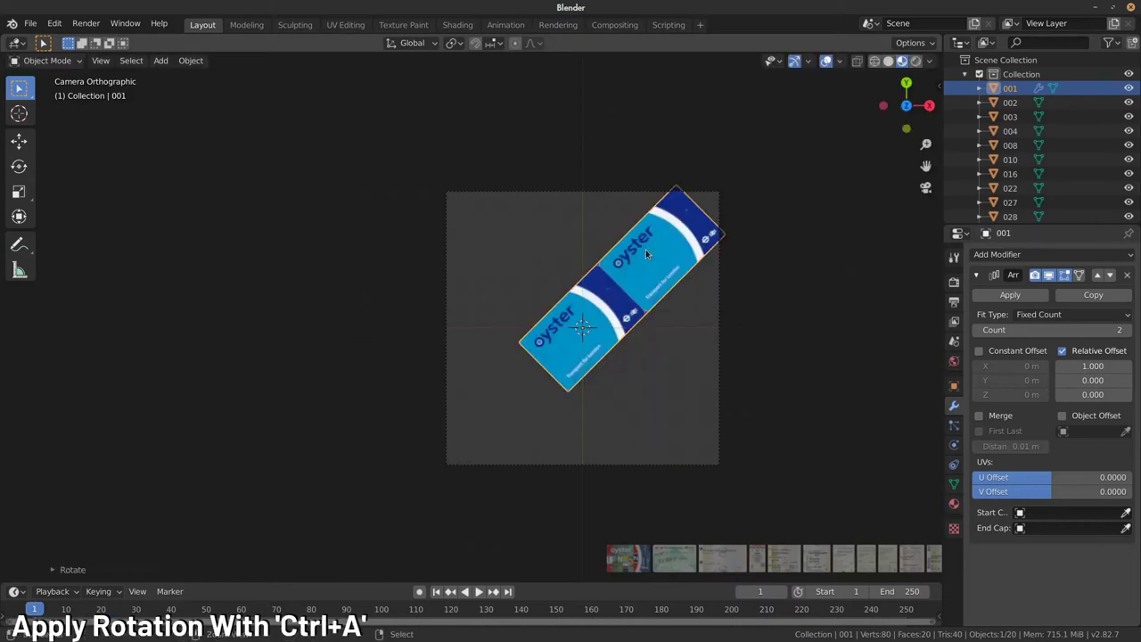
key(ctrl+a)
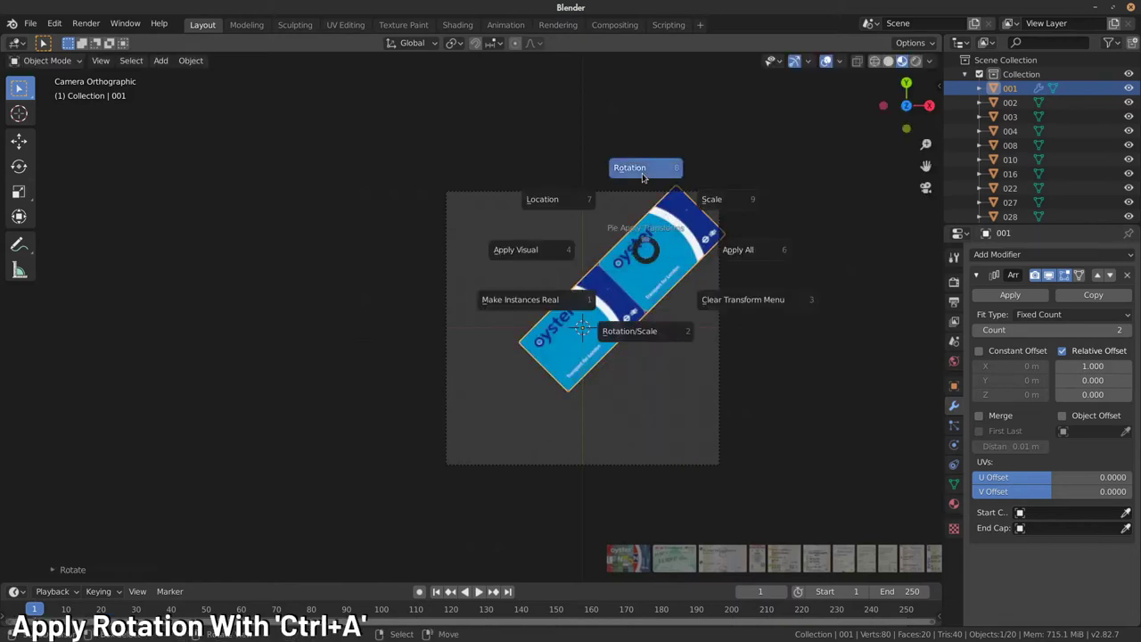
click(631, 174)
shift+middle_drag(645, 242, 600, 275)
scroll(599, 274, up, 1)
scroll(600, 275, up, 1)
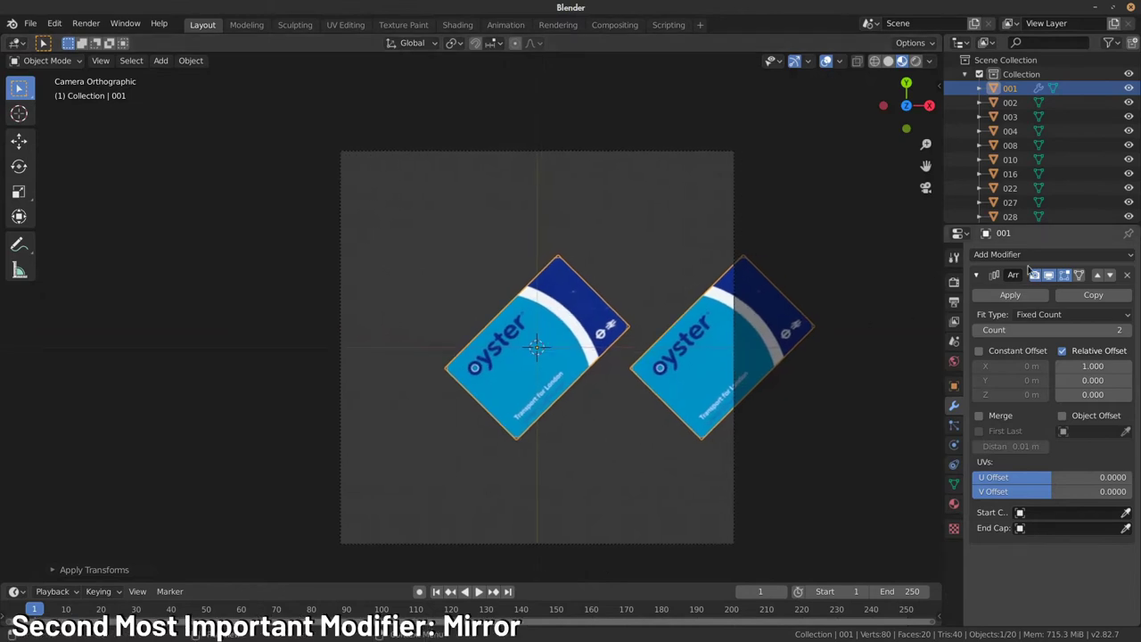
click(1030, 255)
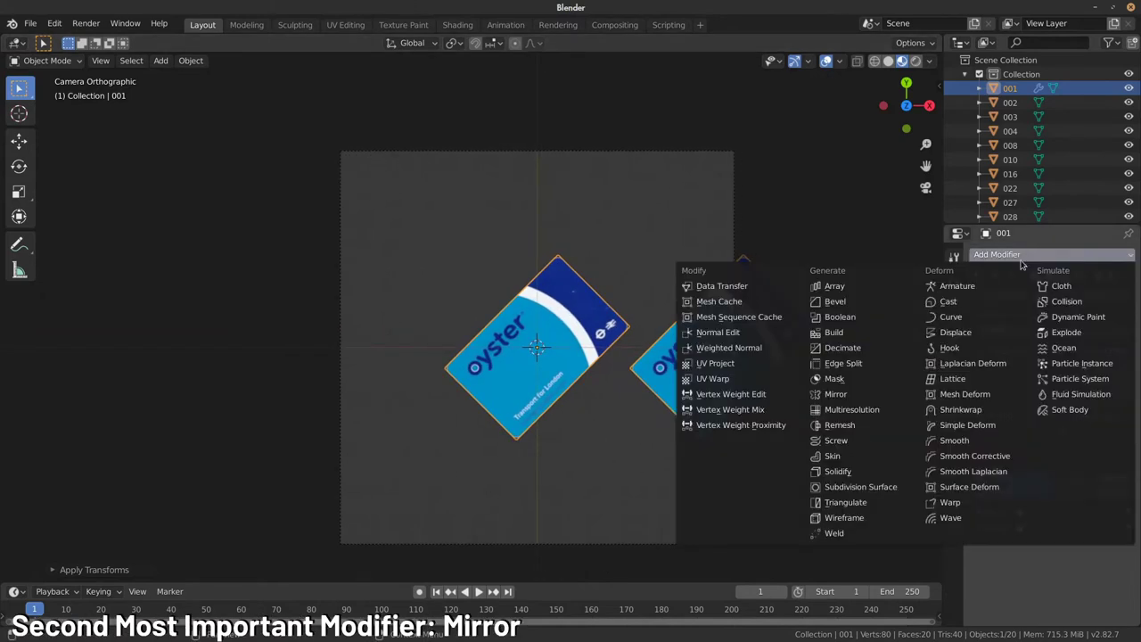
- Add a Mirror modifier, move it above the Array, and hide the Array in the viewport
click(861, 395)
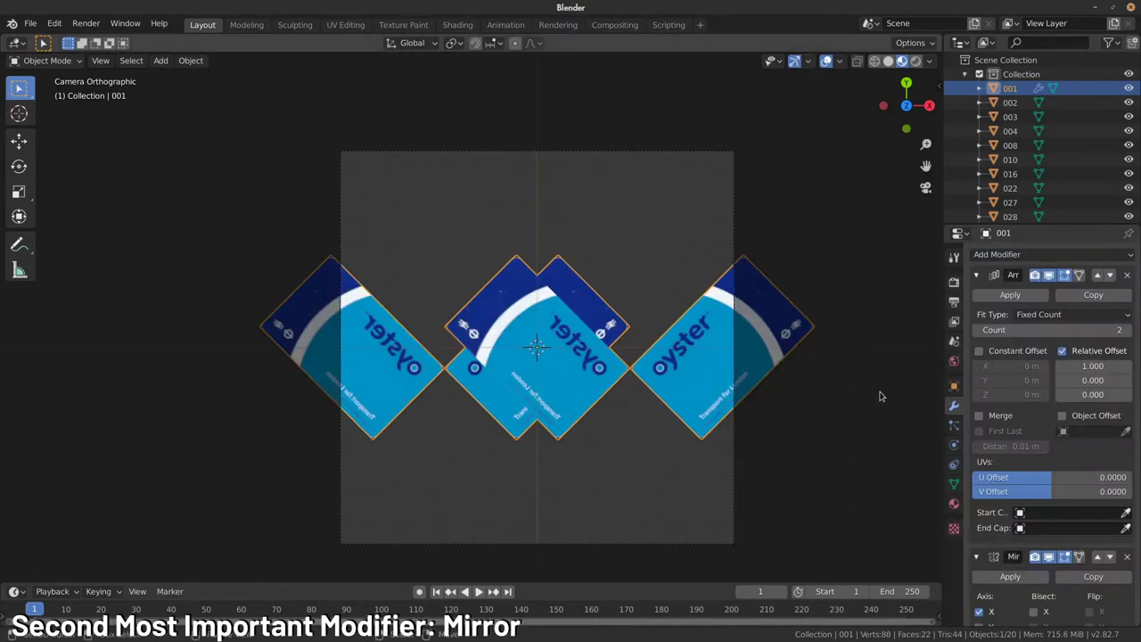
click(1098, 557)
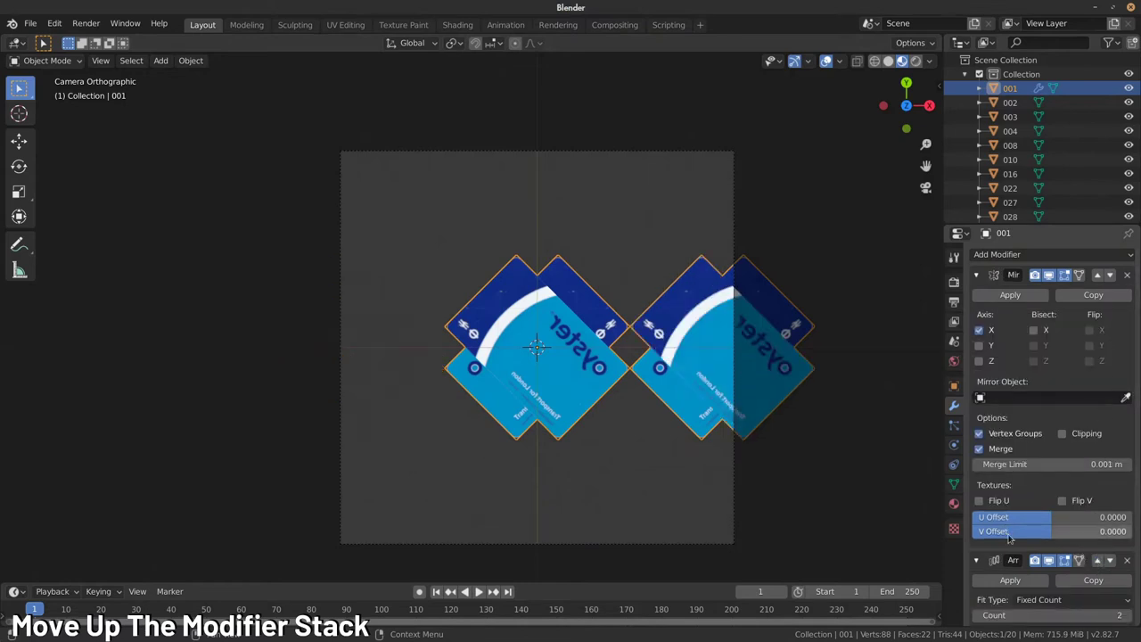
click(1049, 560)
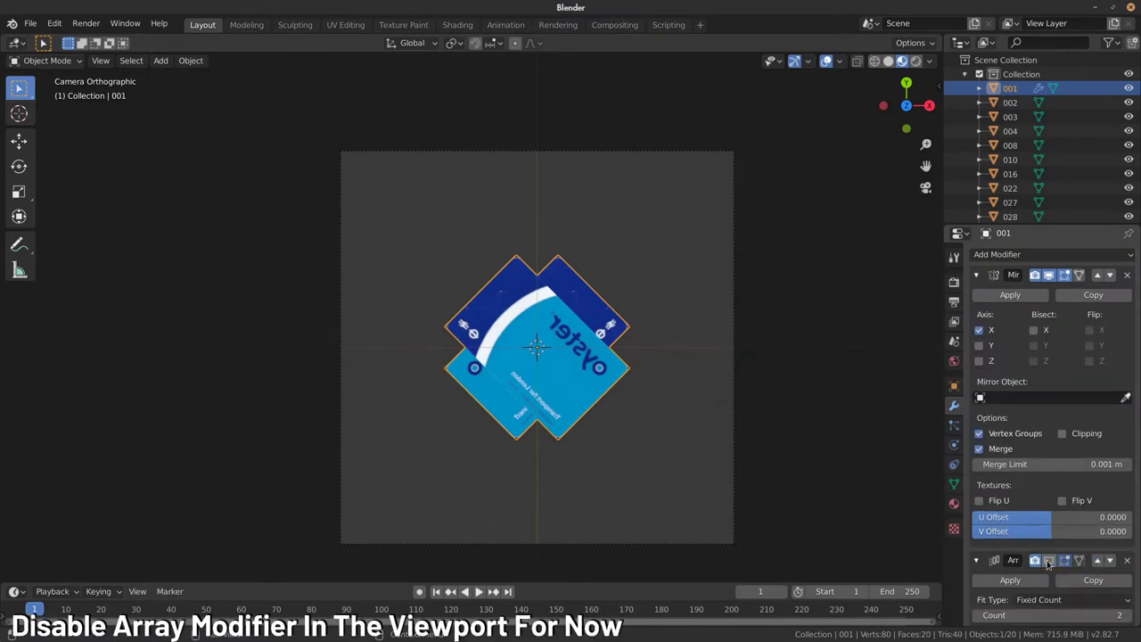
- Slide the card mesh along X in Edit Mode and enable Mirror Bisect on X
key(Tab)
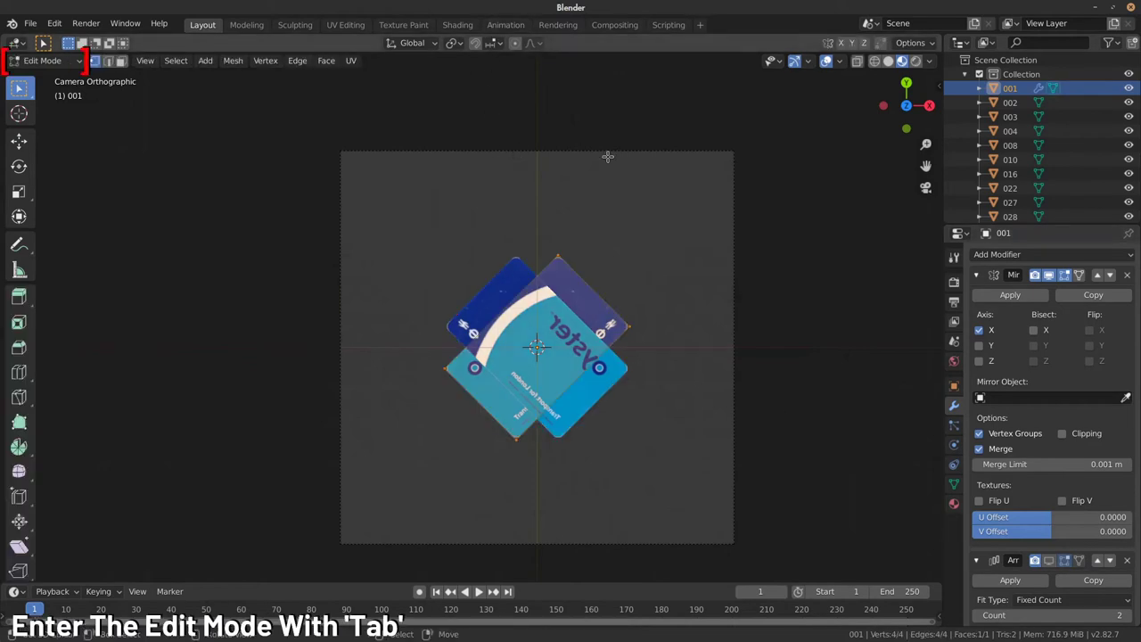
scroll(601, 200, up, 1)
key(g)
key(x)
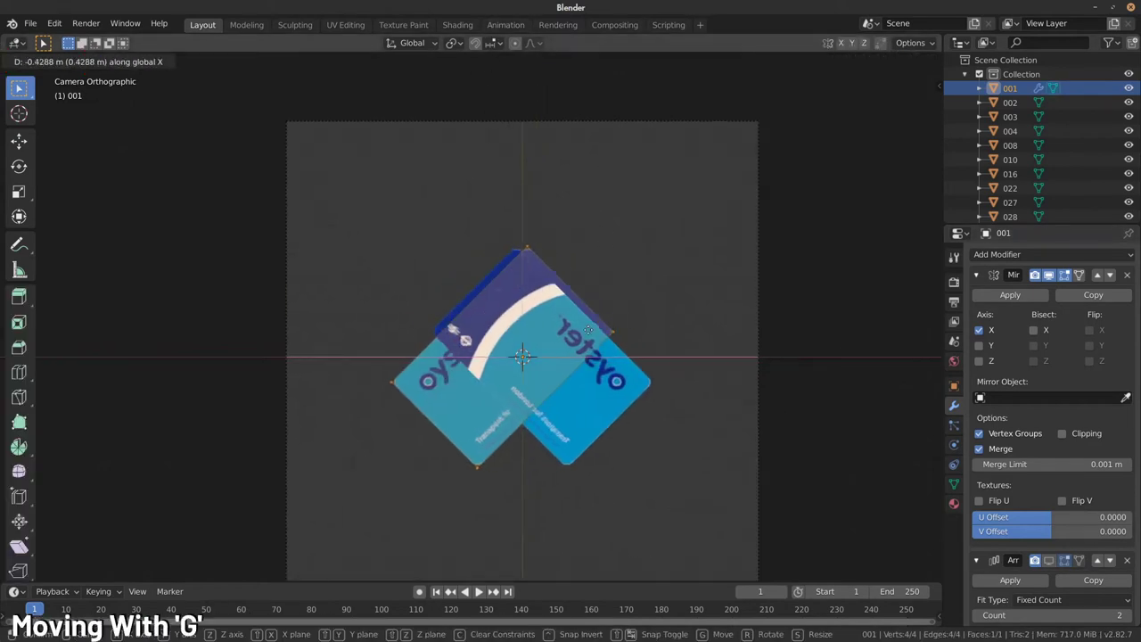
click(562, 343)
key(Tab)
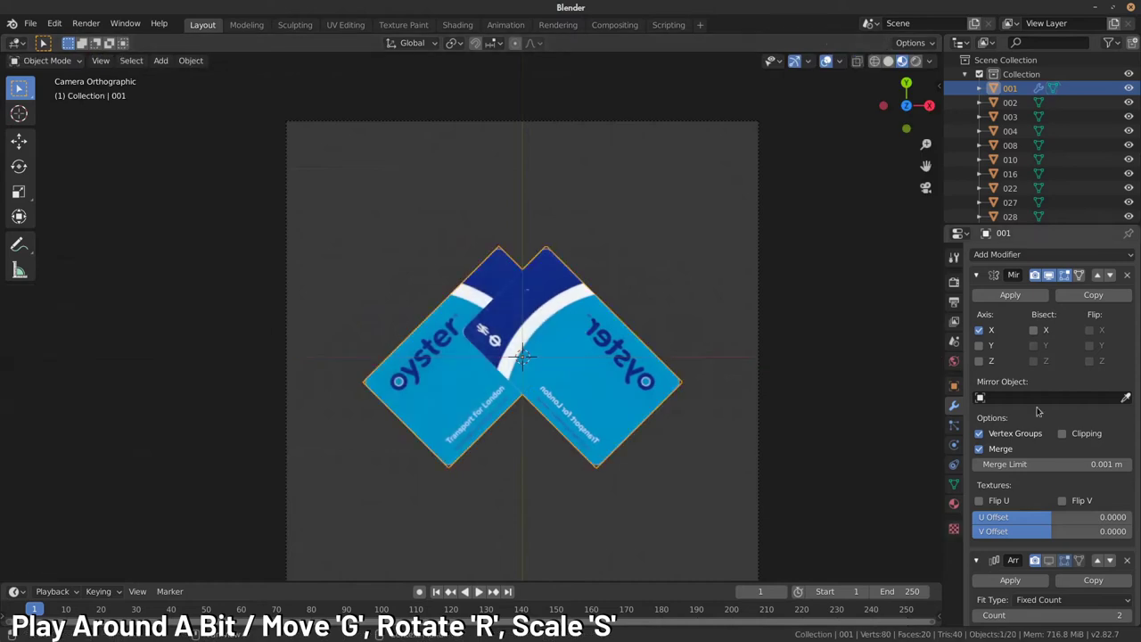
click(1046, 332)
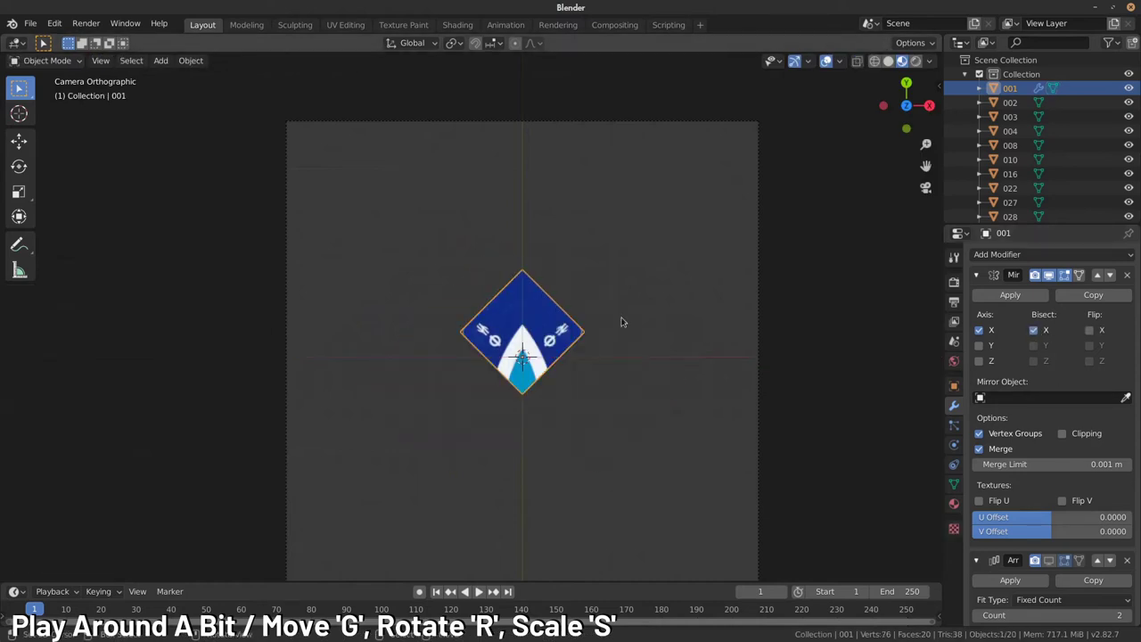
- Rotate the mesh 180° and slide it along X so the mirrored halves meet in a V
key(Tab)
key(g)
key(x)
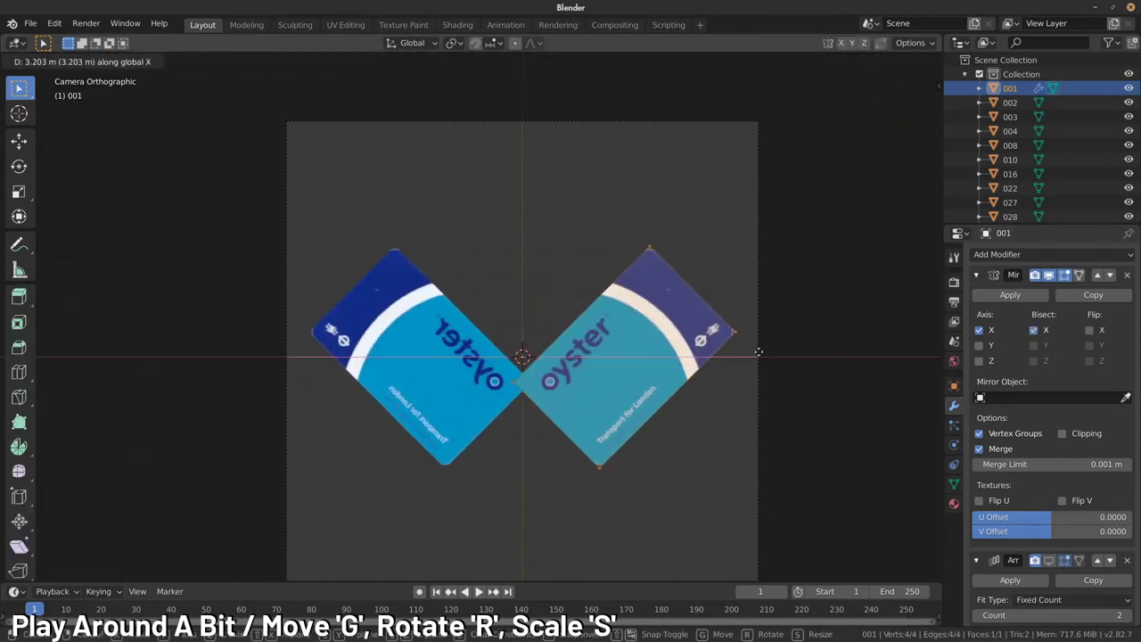
click(719, 347)
text(r18)
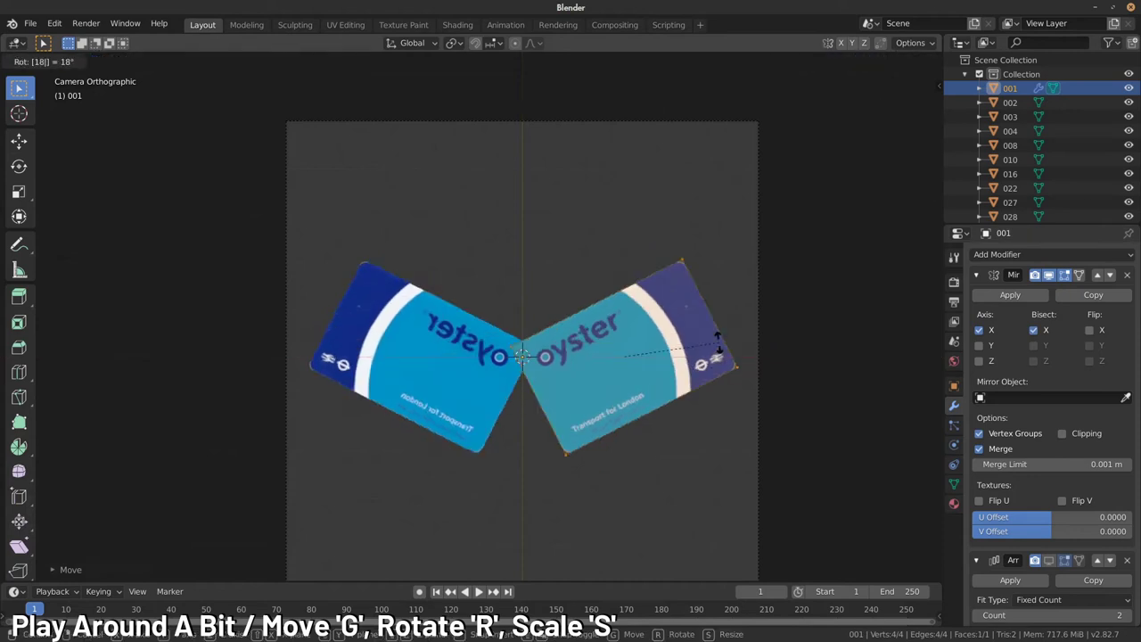
text(0)
key(Return)
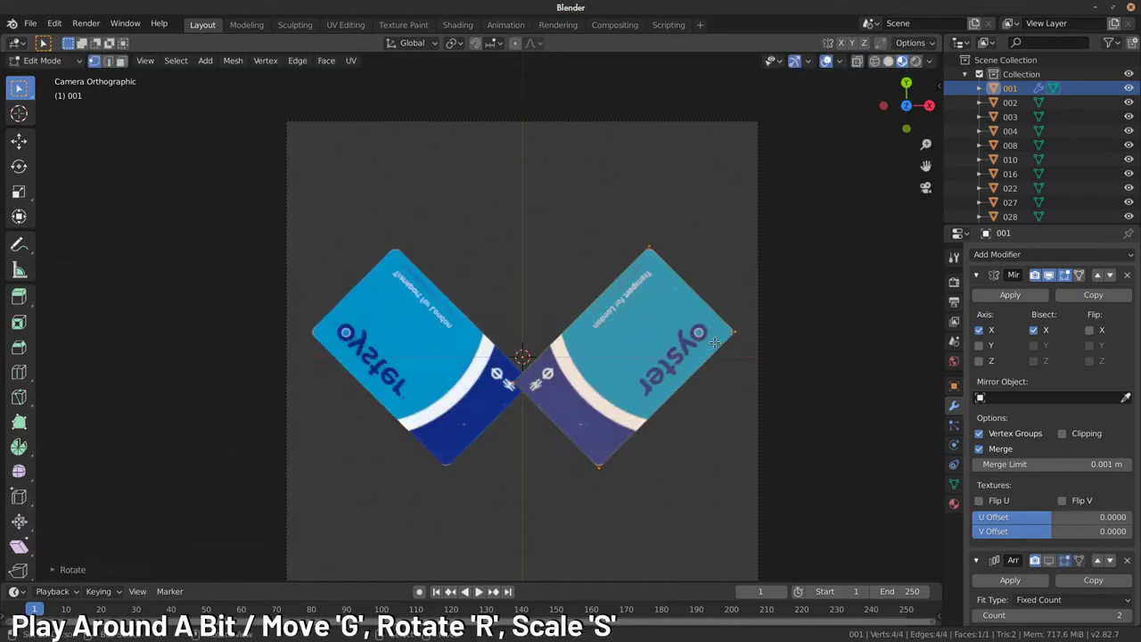
key(g)
key(x)
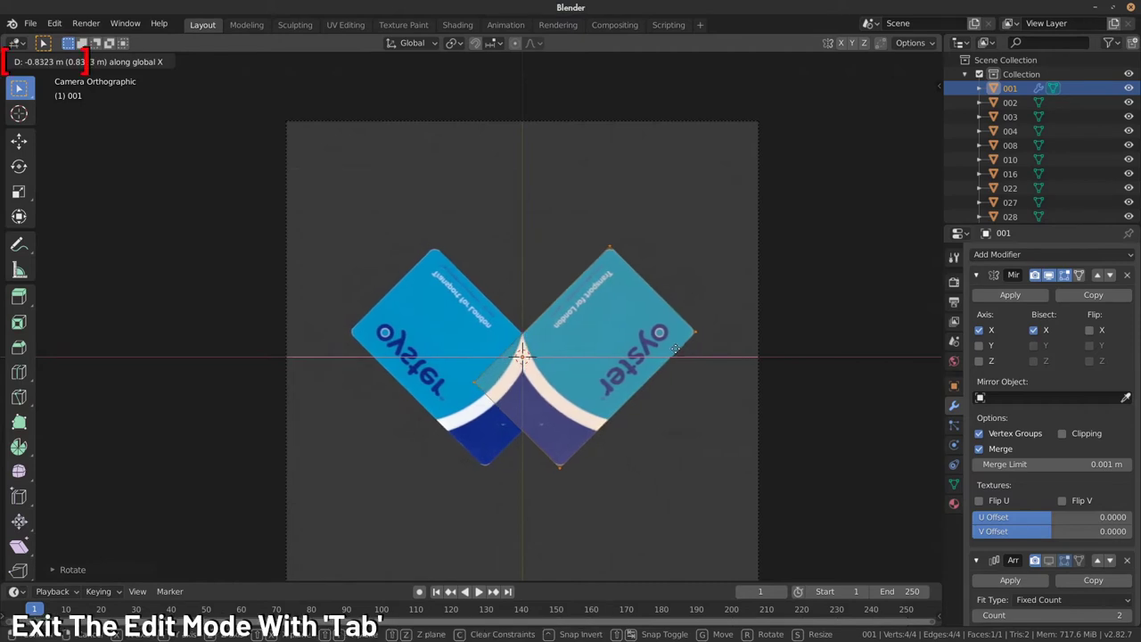
click(553, 345)
key(Tab)
shift+middle_drag(554, 345, 536, 299)
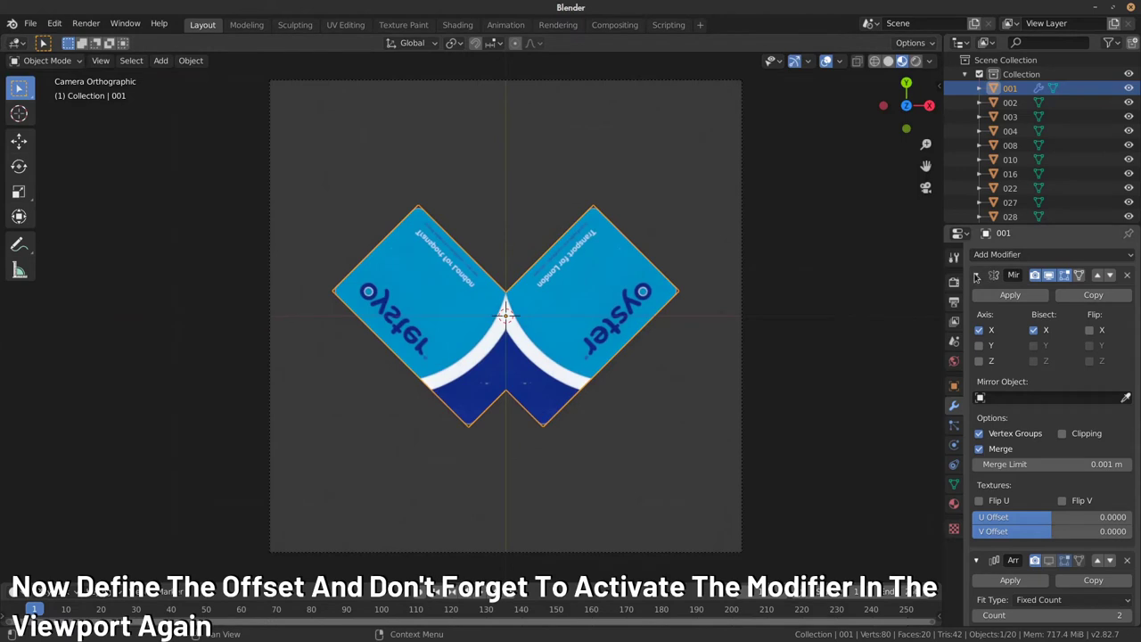
- Switch the Array from Relative to a Constant Offset of X 2.5 m and show it in the viewport again
click(976, 277)
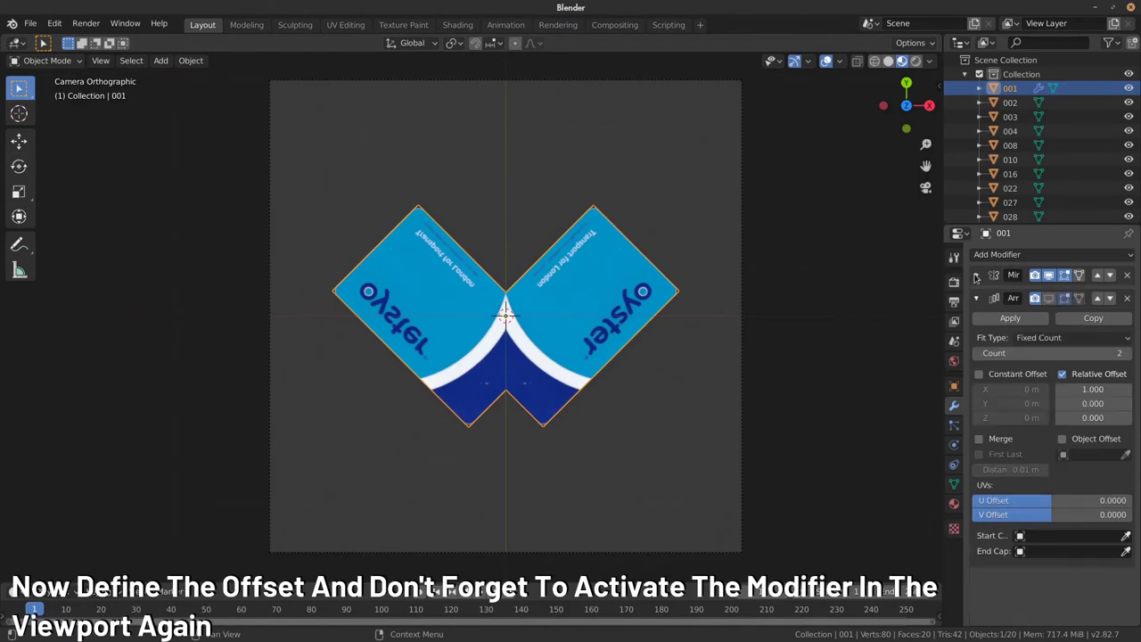
click(1062, 374)
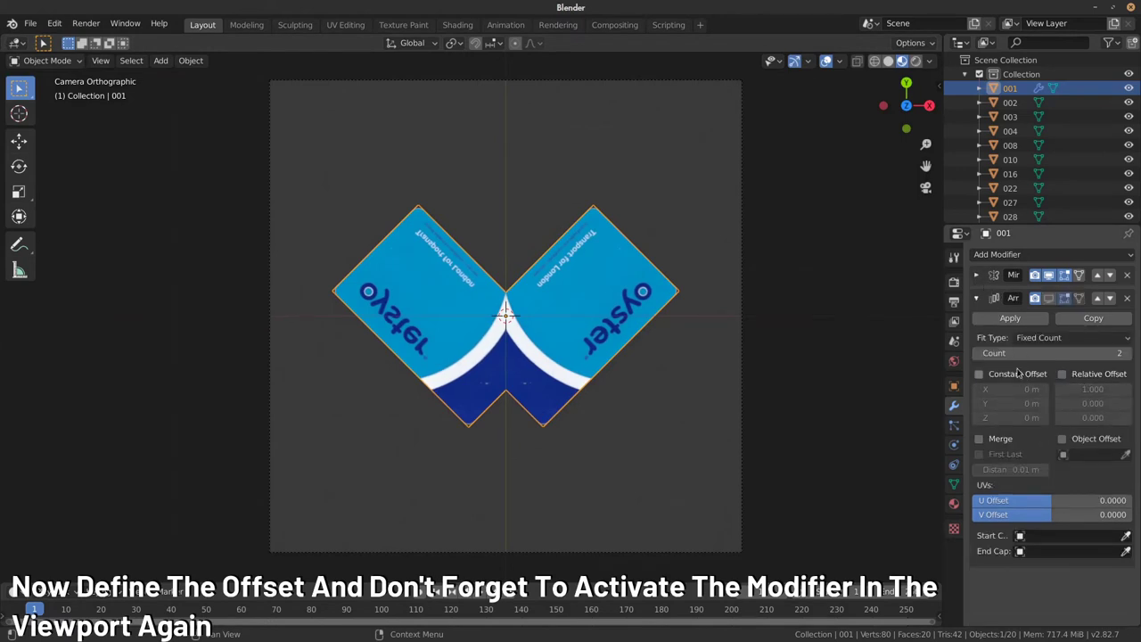
click(1020, 374)
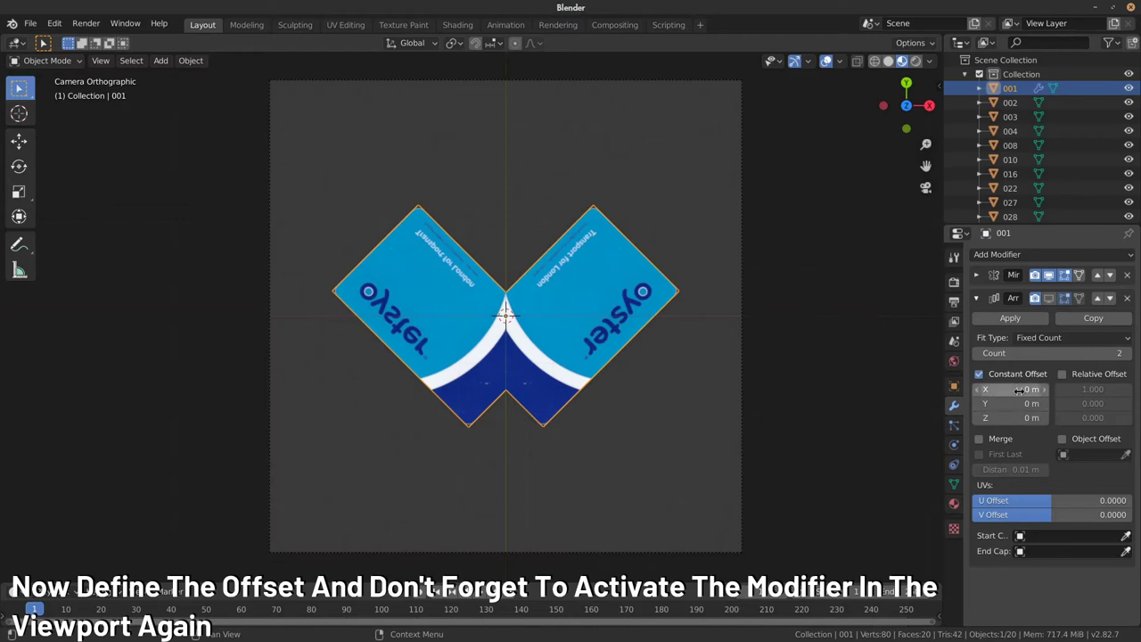
click(1019, 390)
key(Return)
scroll(713, 250, down, 1)
scroll(710, 261, down, 1)
scroll(710, 259, up, 1)
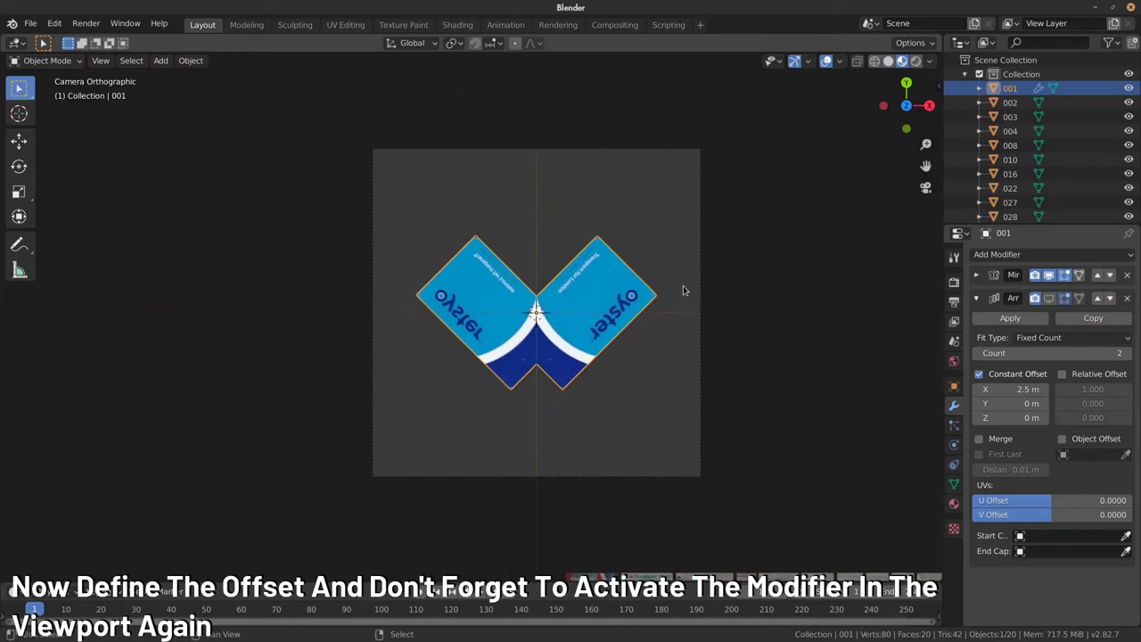
scroll(675, 316, up, 1)
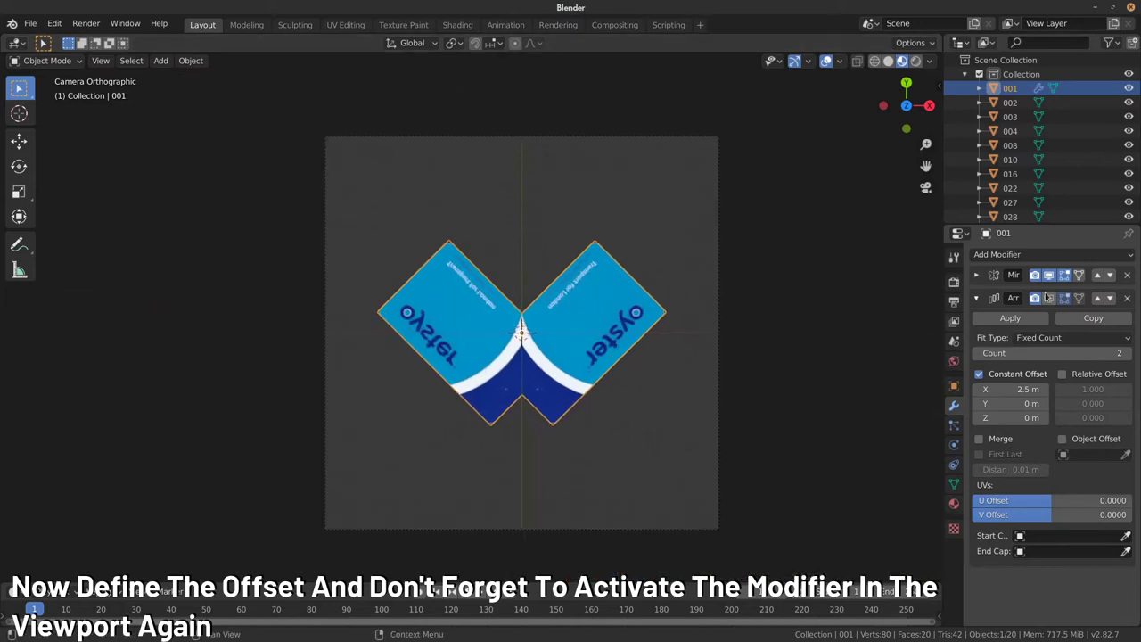
click(1050, 298)
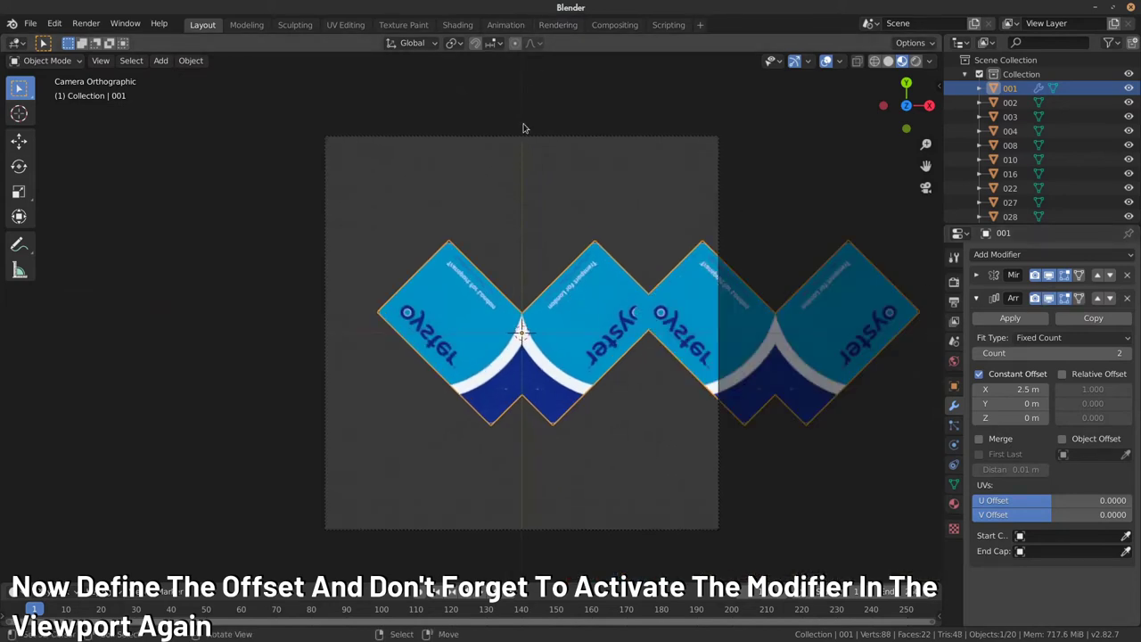
- Move the card -2.5 m along X
text(gx)
text(-2)
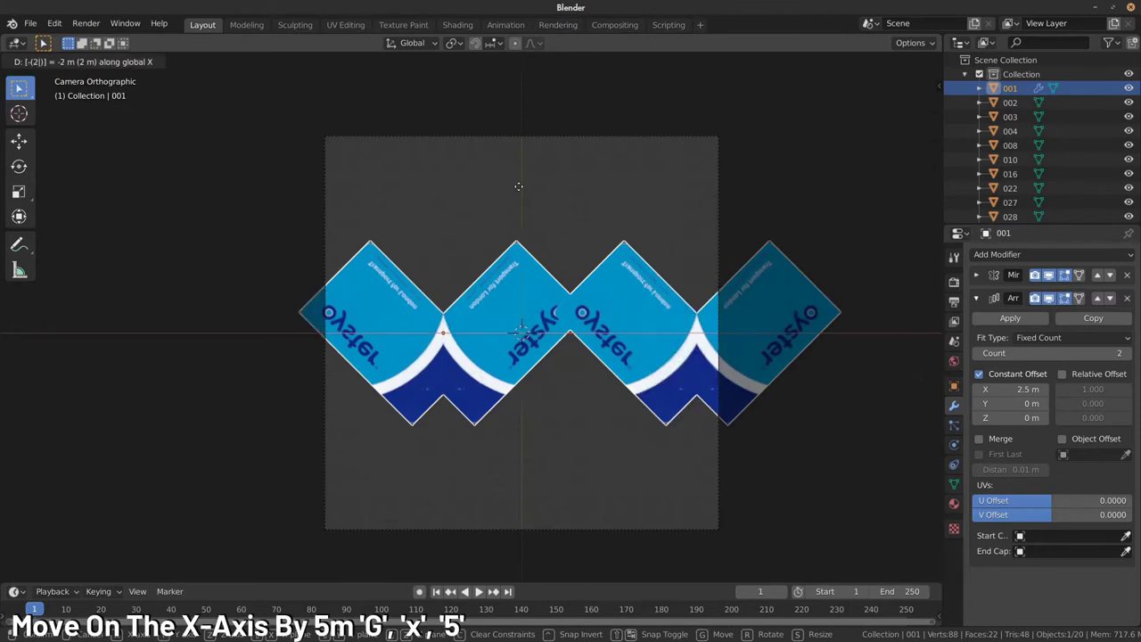
text(.5)
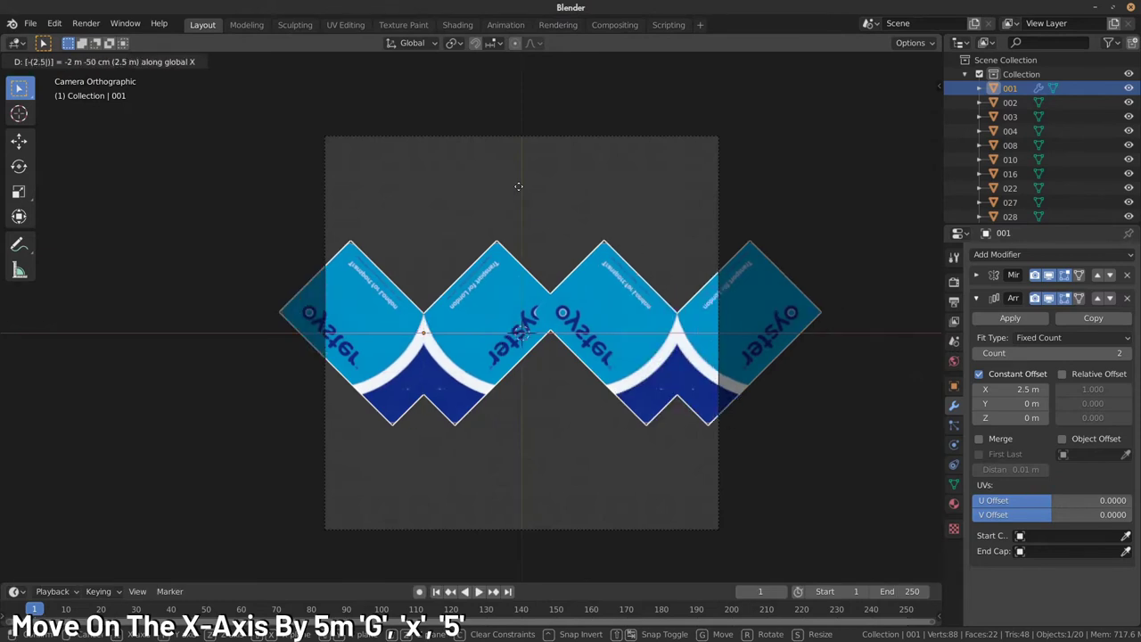
key(BackSpace)
key(BackSpace)
key(BackSpace)
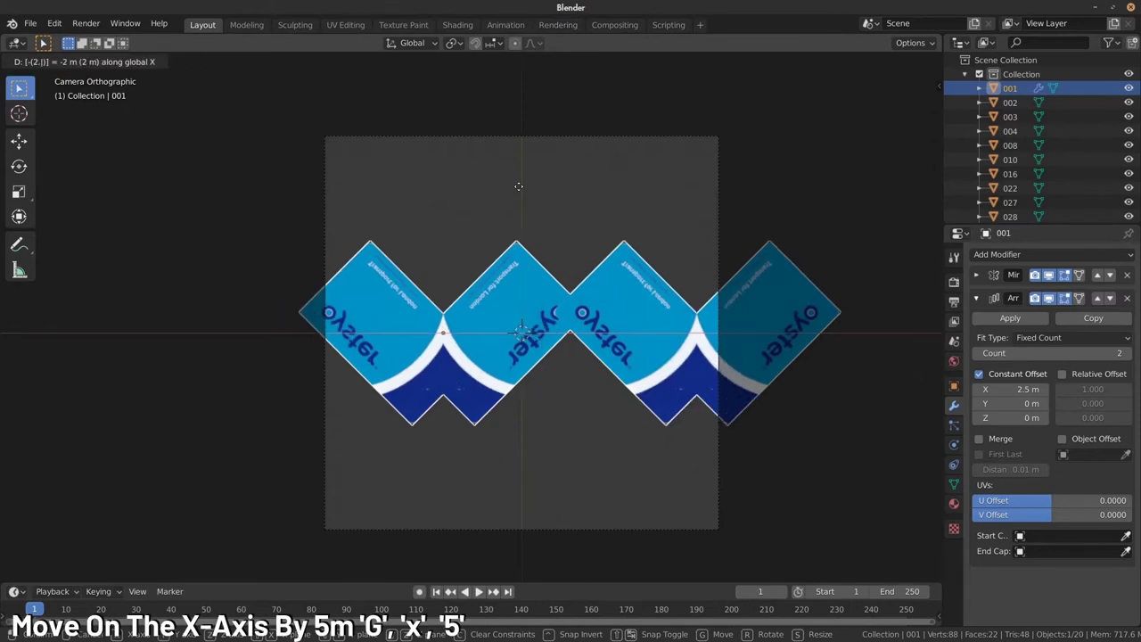
text(5)
key(Return)
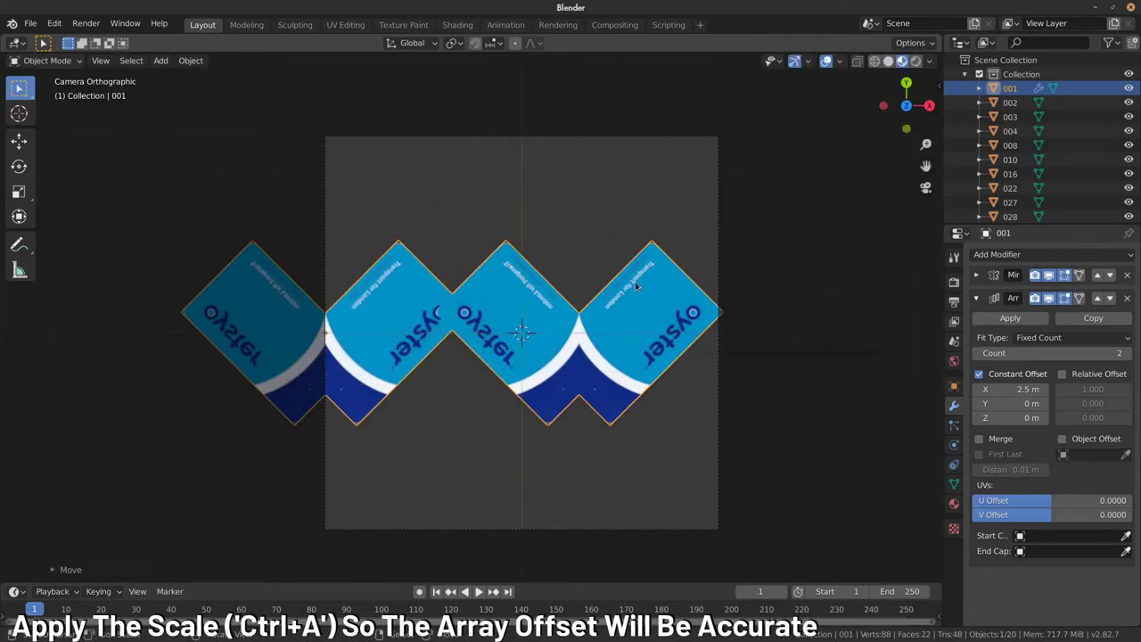
- Apply the card's scale, then set the Array's X offset to 5 m and Count to 3
key(ctrl+a)
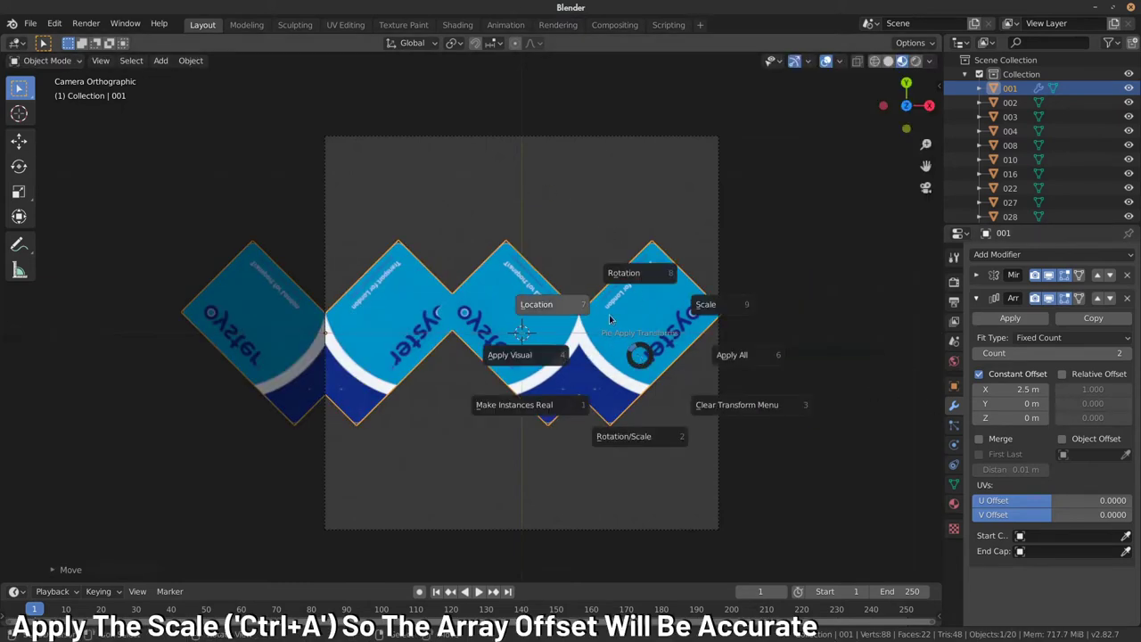
click(743, 312)
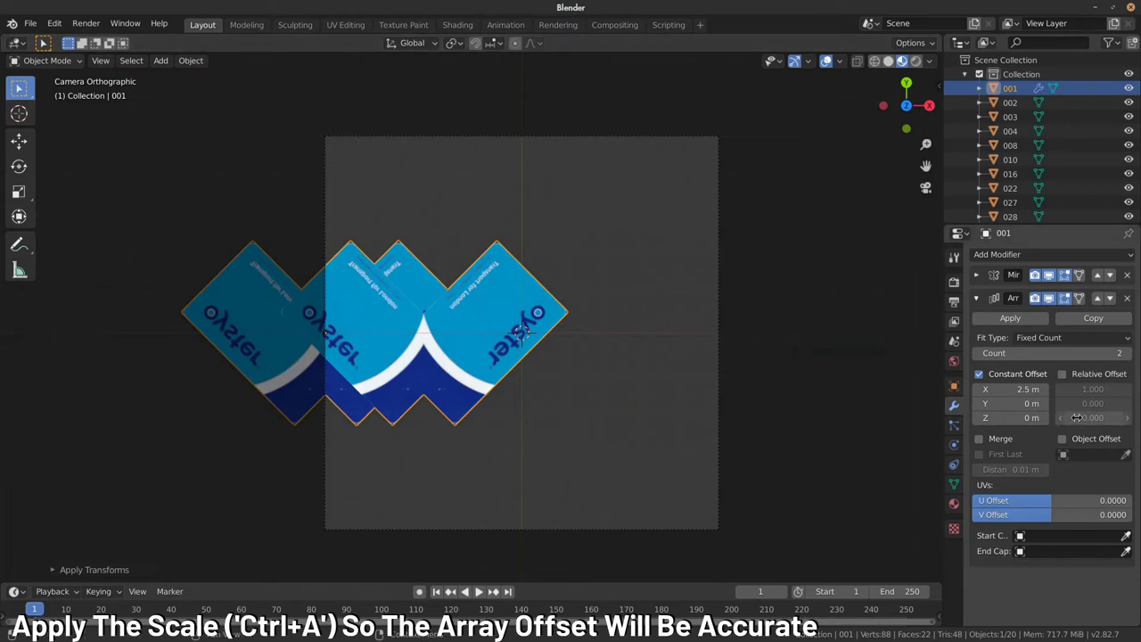
click(1015, 389)
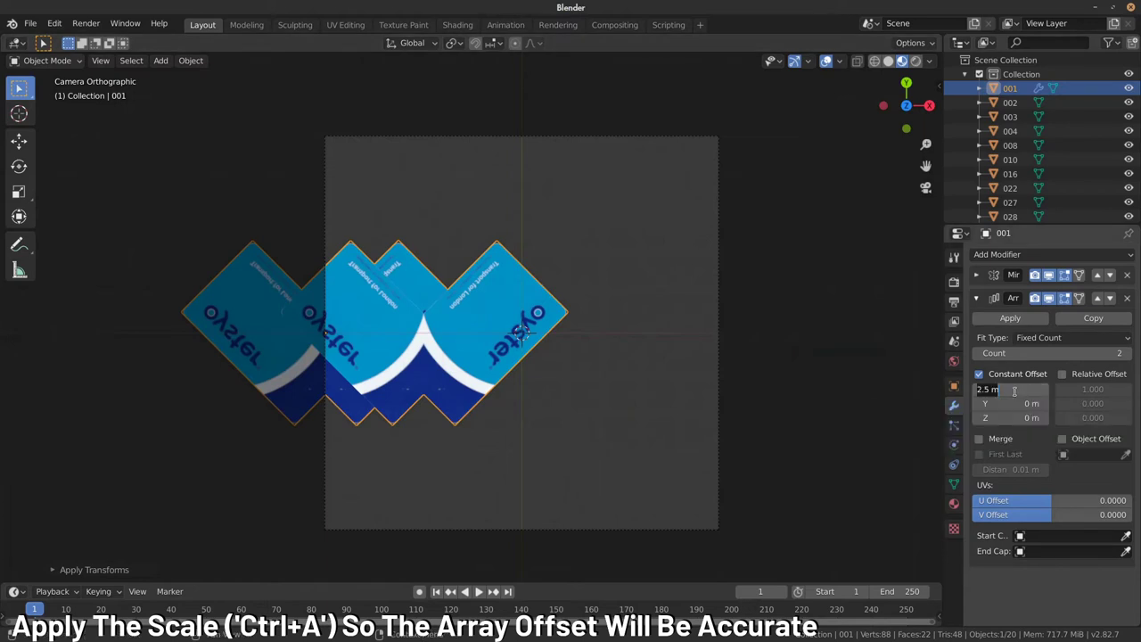
text(5)
key(Return)
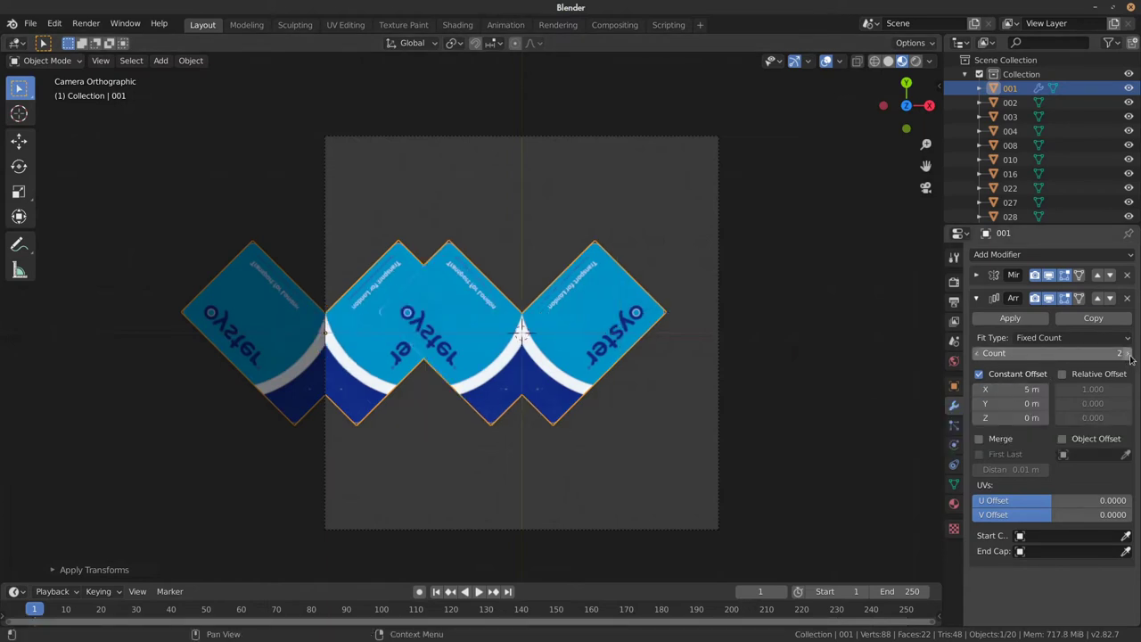
click(1114, 353)
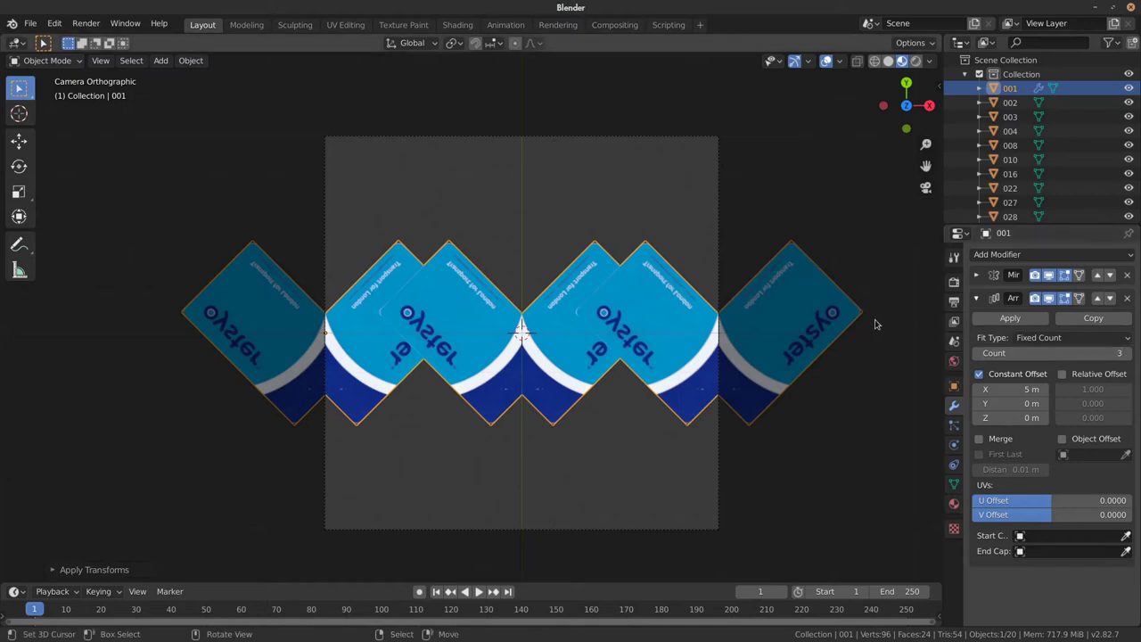
- Set the World background colour to black and re-render the card pattern
key(F12)
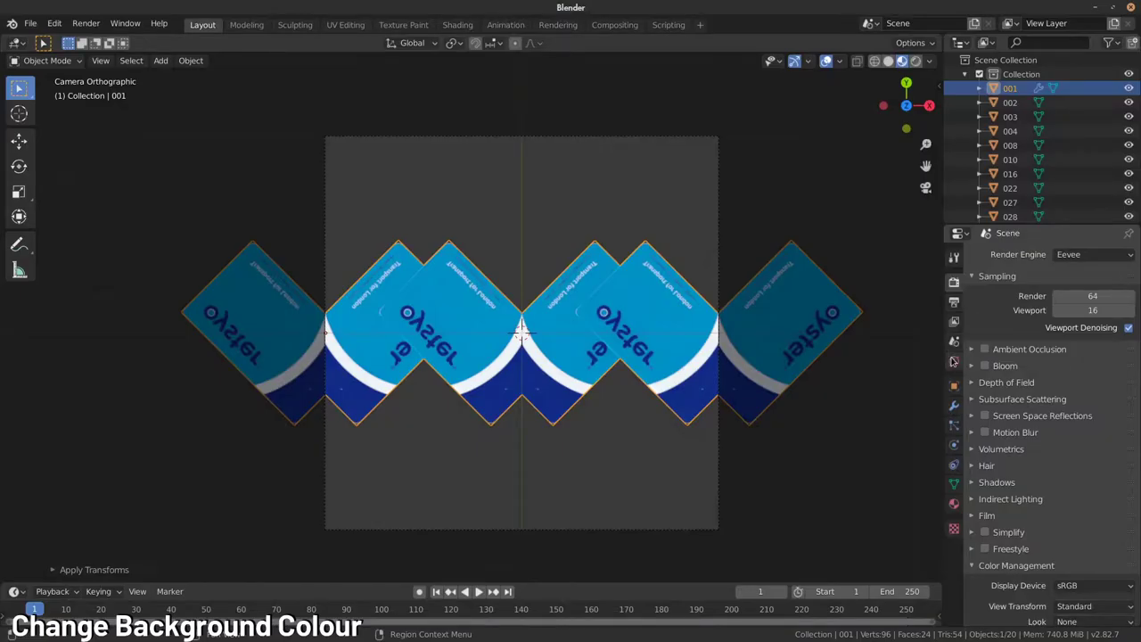
click(953, 361)
click(1080, 348)
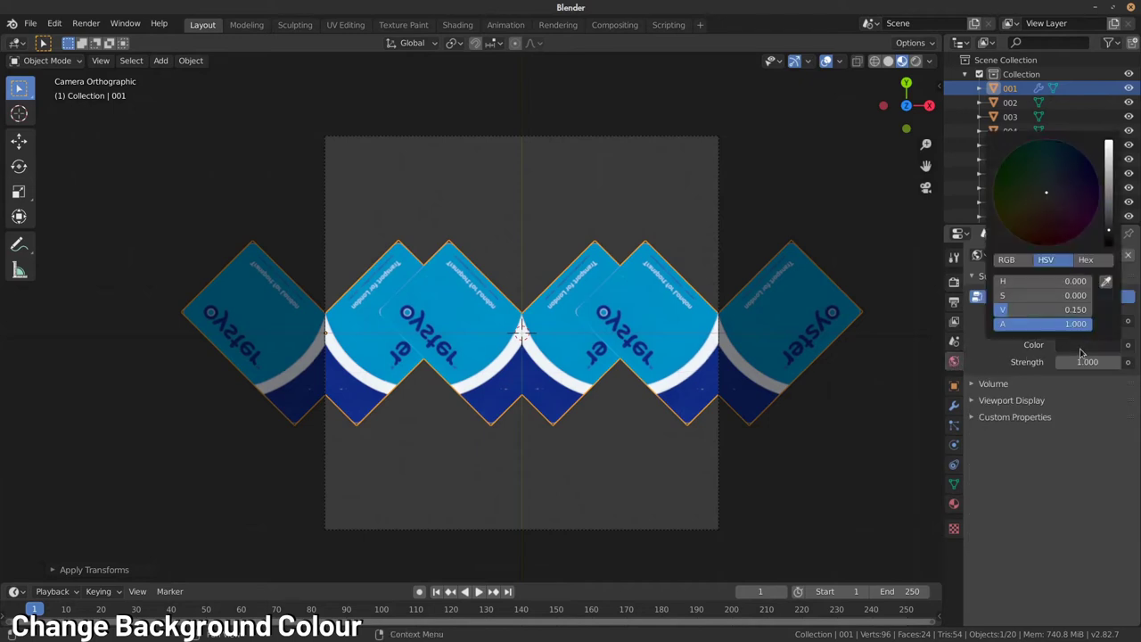
key(BackSpace)
key(F12)
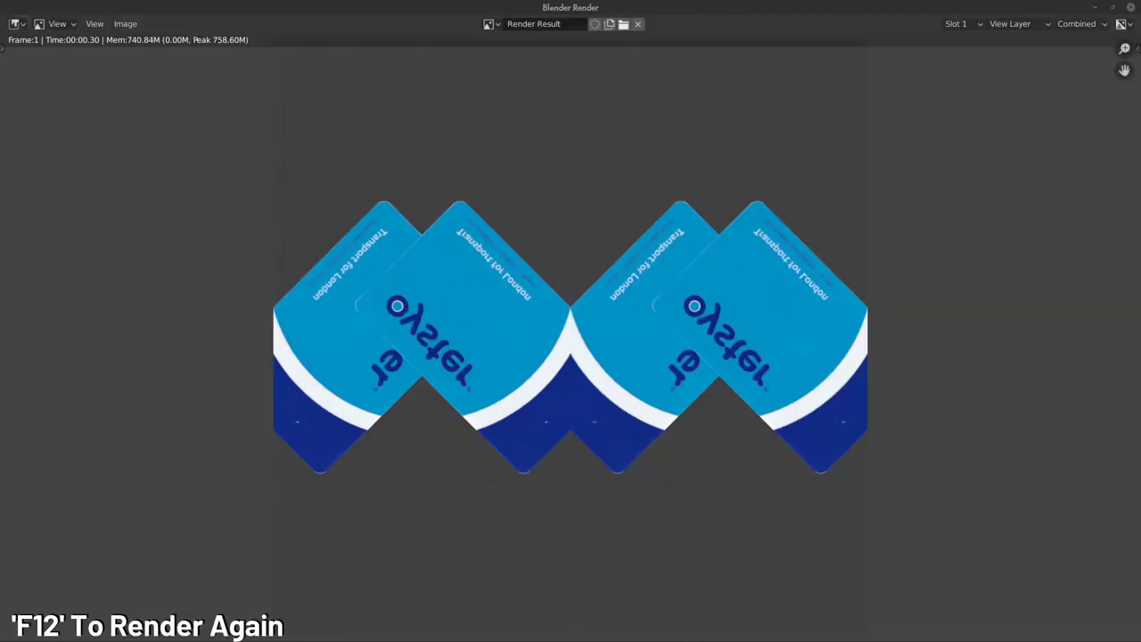
key(F12)
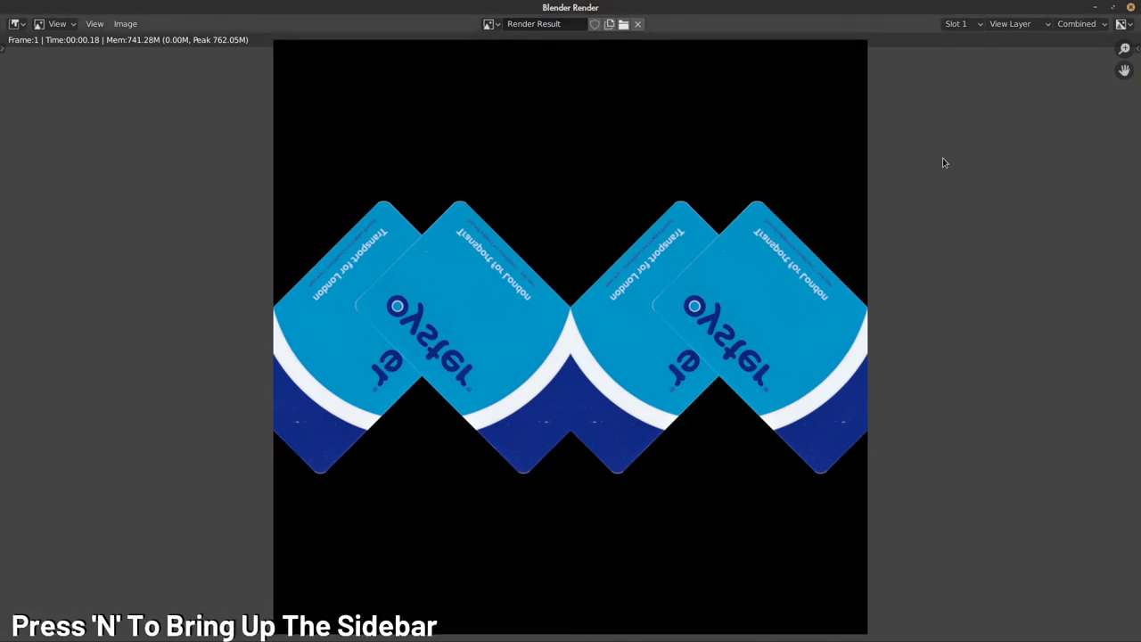
- Turn on Repeat Image in the render view and zoom out to check the tiling
key(n)
click(1133, 107)
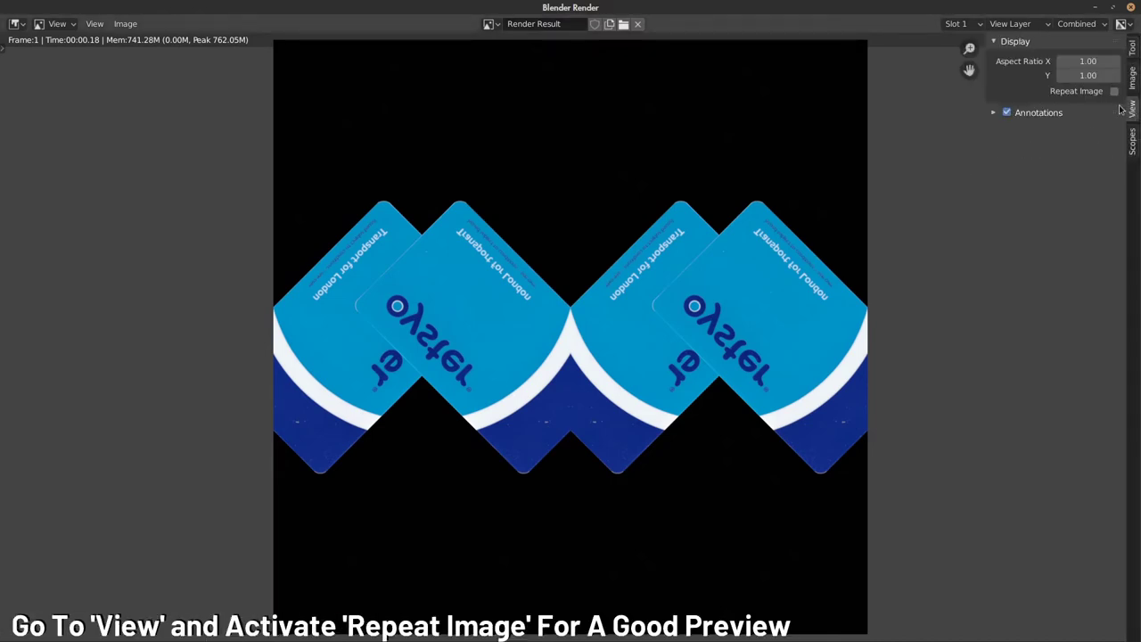
click(1114, 92)
key(n)
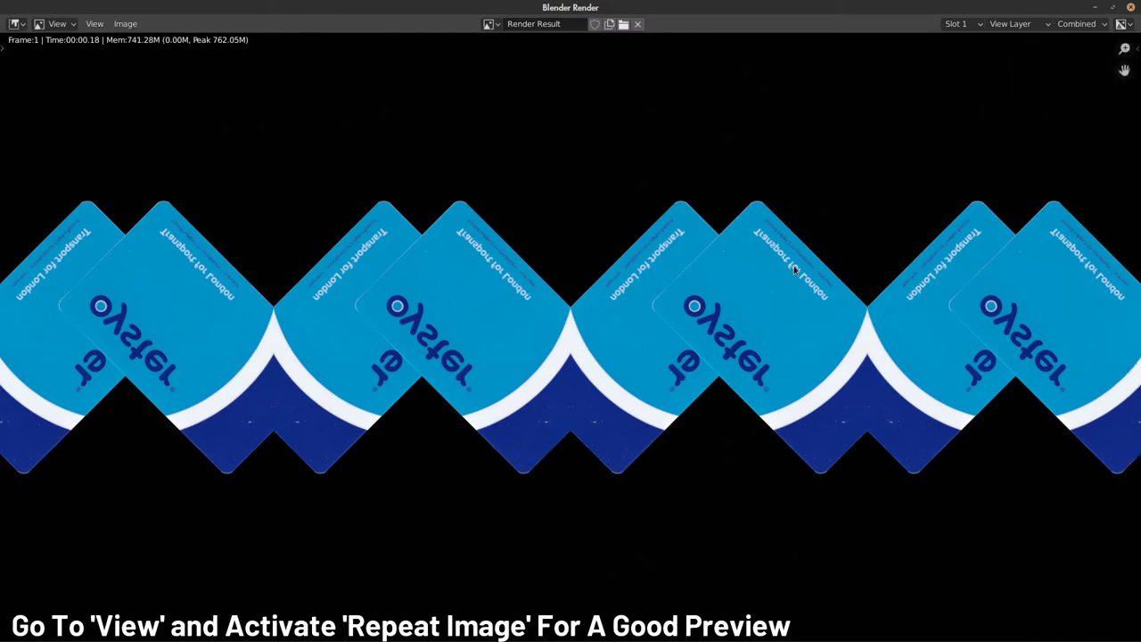
scroll(793, 268, down, 1)
scroll(790, 266, down, 4)
middle_drag(773, 279, 726, 309)
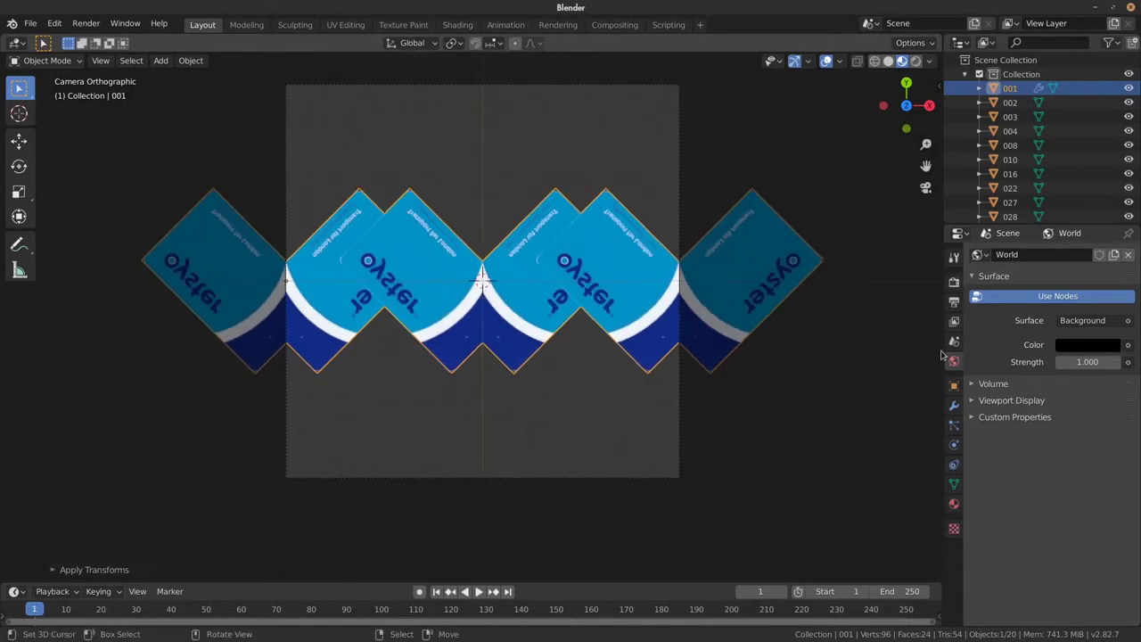
- Move the card zigzag about 2.26 m down along Y into the lower half of the frame
click(954, 405)
scroll(473, 214, up, 1)
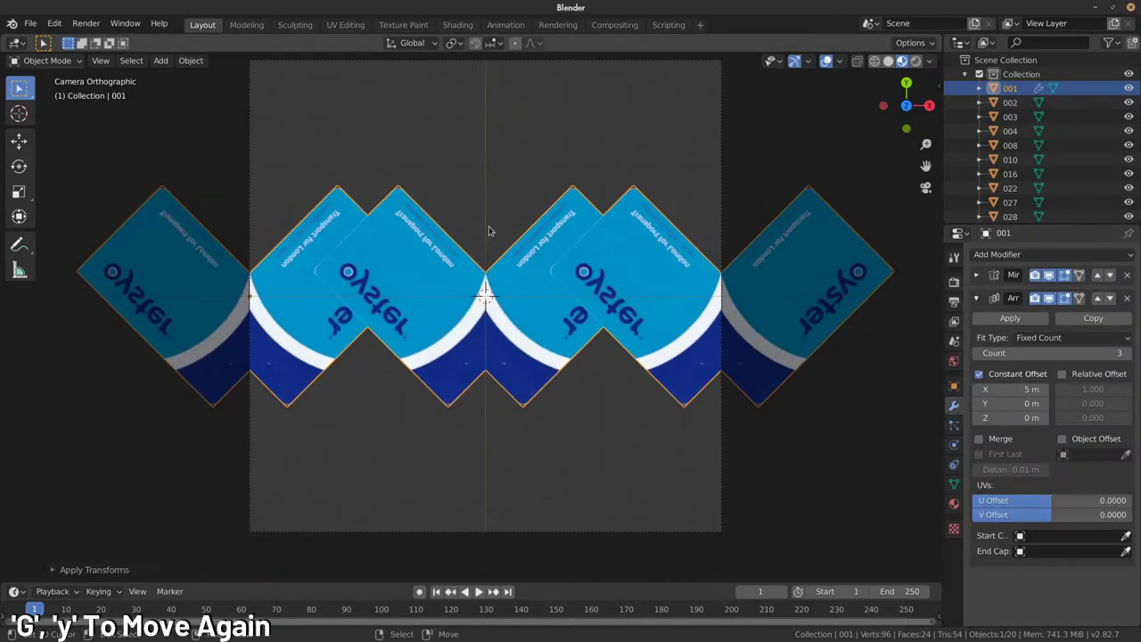
key(g)
key(y)
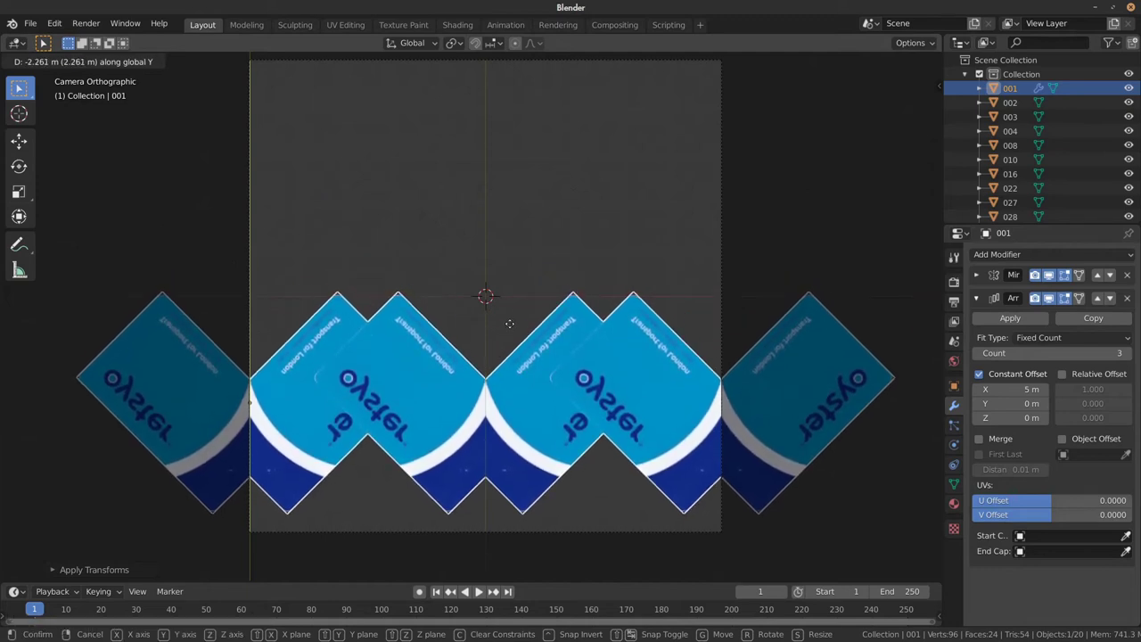
click(509, 328)
scroll(508, 328, down, 1)
shift+middle_drag(513, 332, 523, 348)
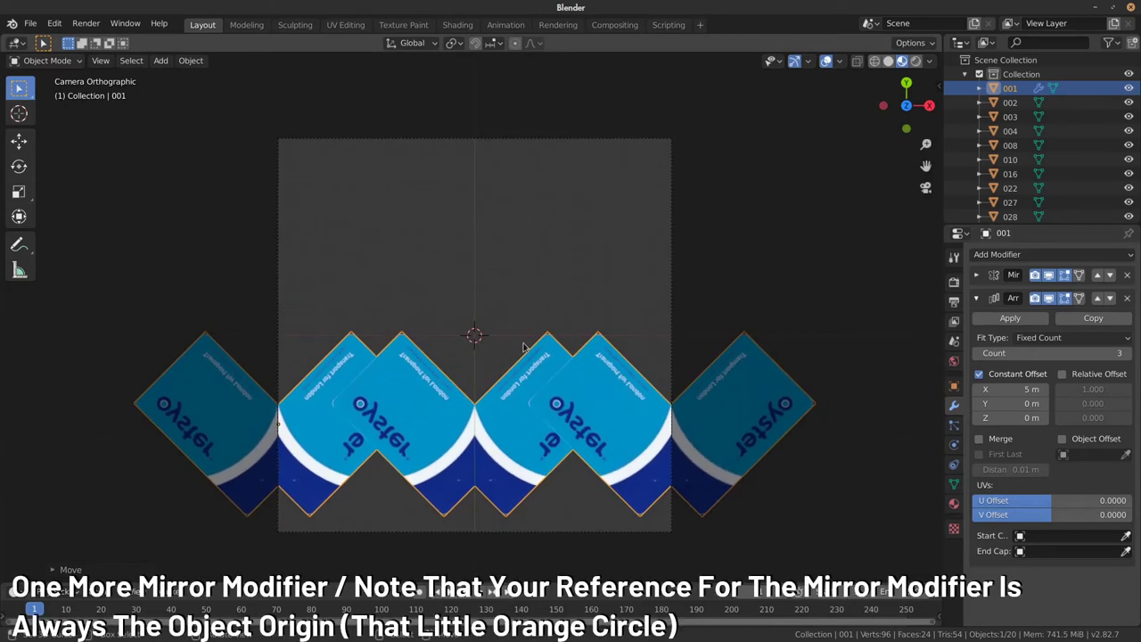
scroll(515, 348, down, 1)
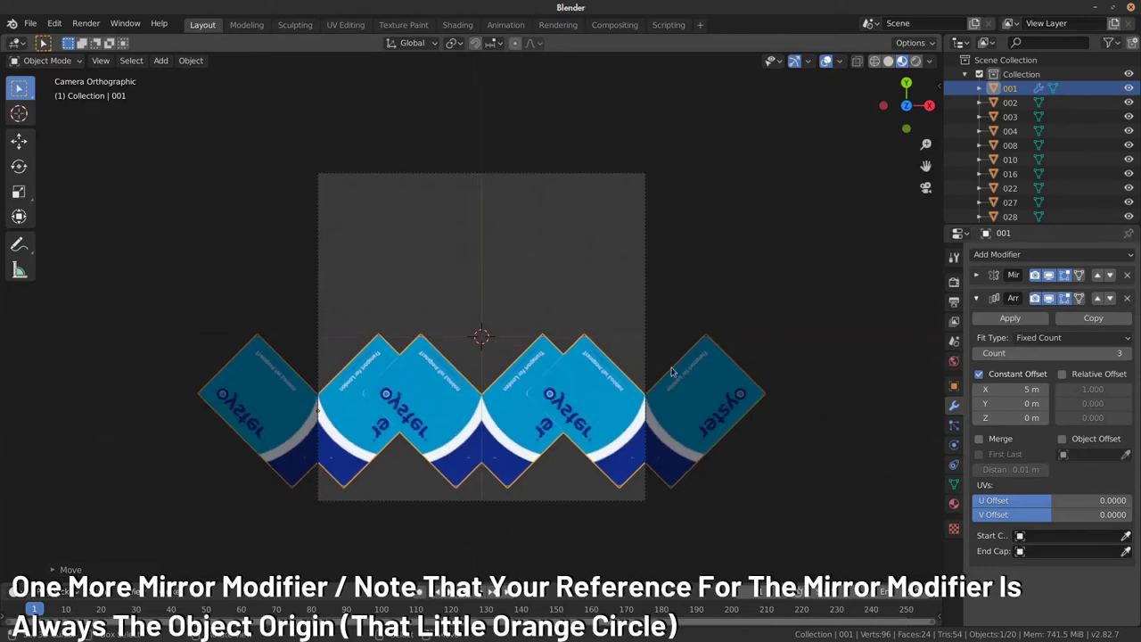
- Add a Mirror modifier to the cards that mirrors across Y instead of X
click(1009, 256)
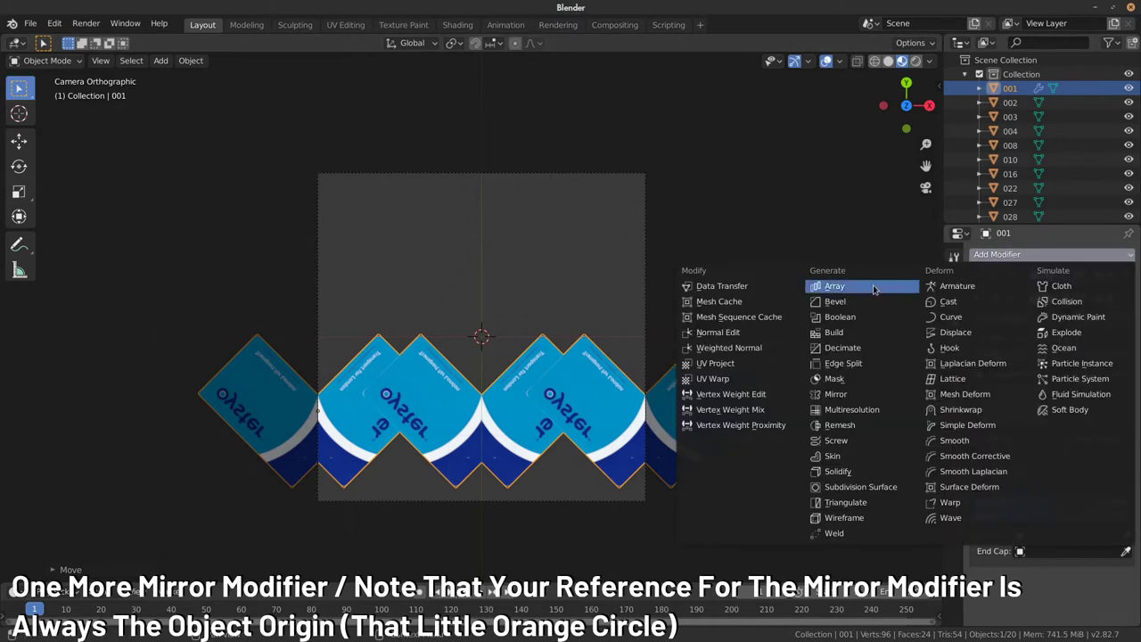
click(856, 394)
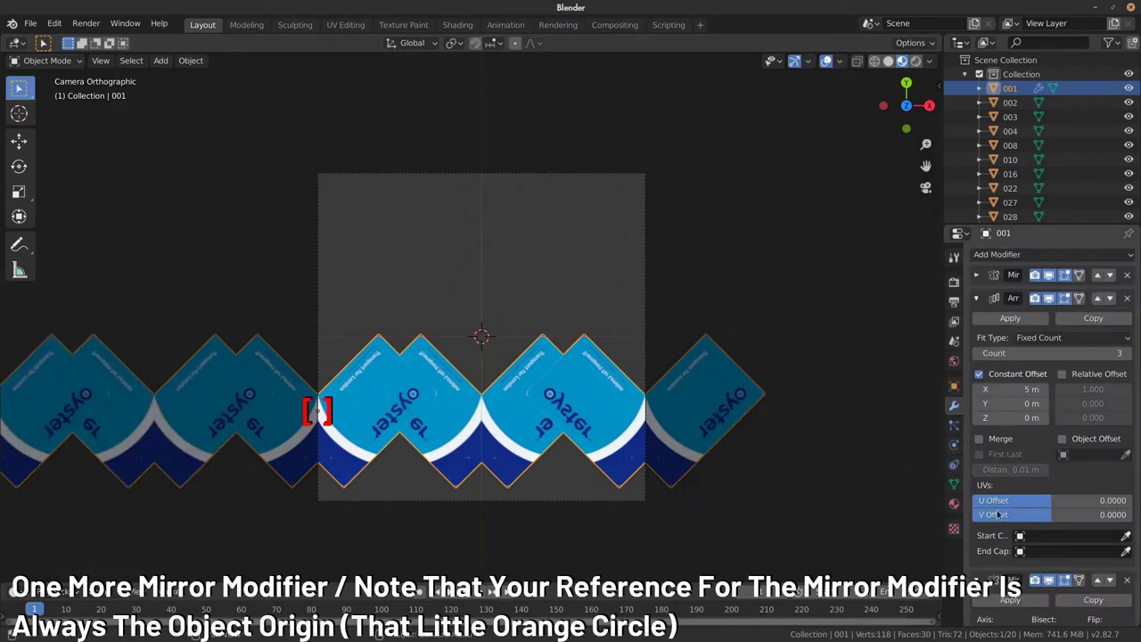
scroll(997, 515, down, 1)
scroll(1016, 510, down, 2)
scroll(1035, 505, down, 2)
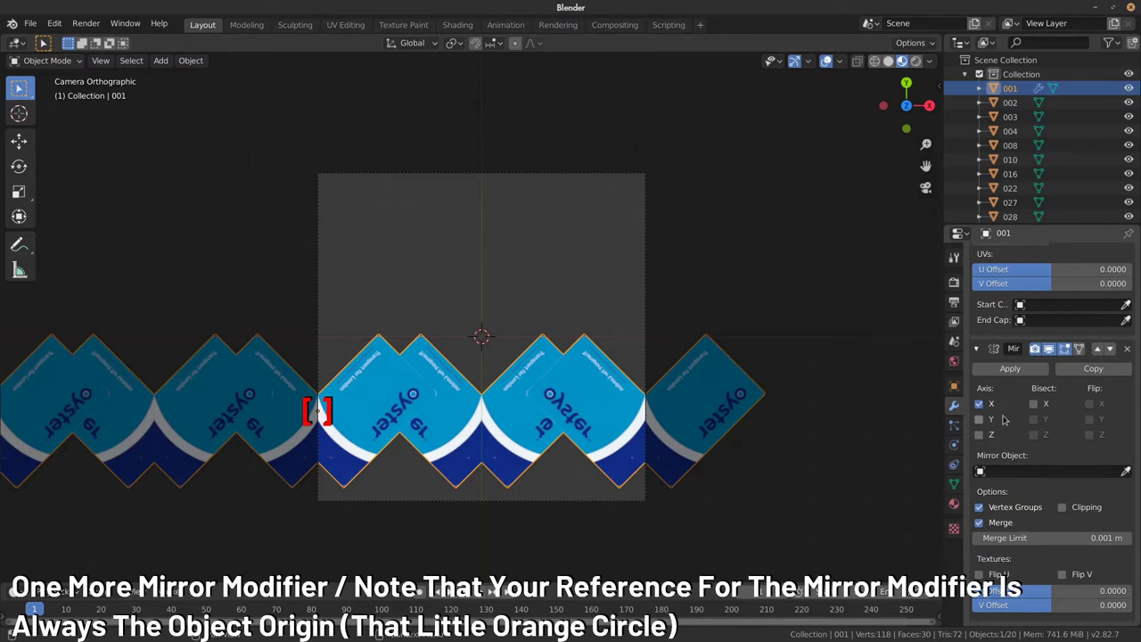
click(990, 404)
click(990, 419)
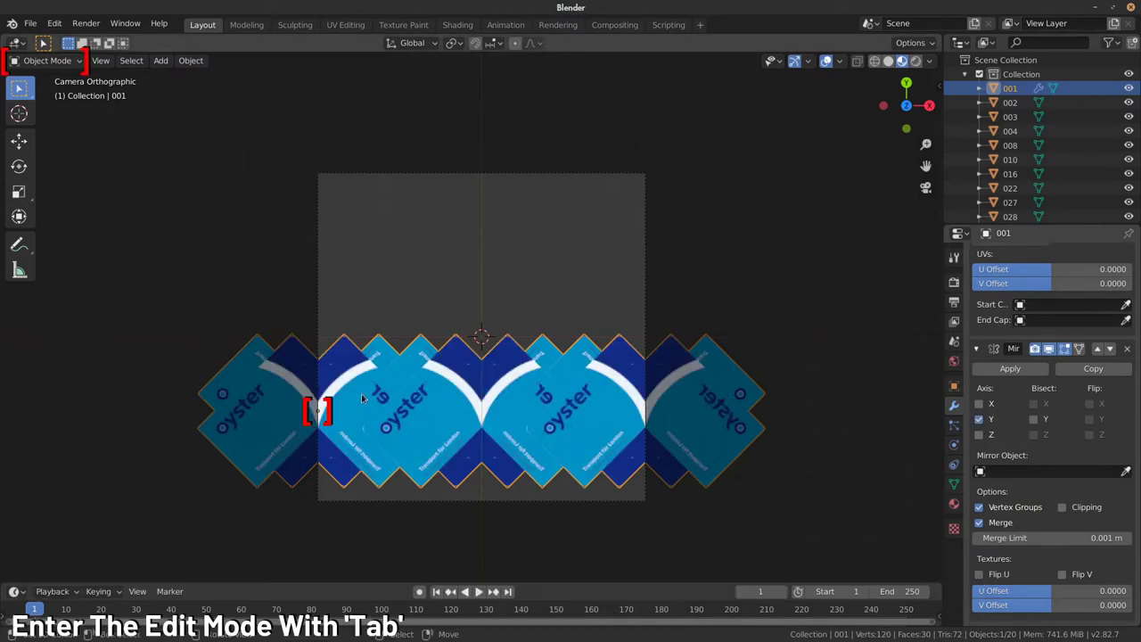
- Shift the card mesh along Y in Edit Mode so the mirrored halves form crosses
key(Tab)
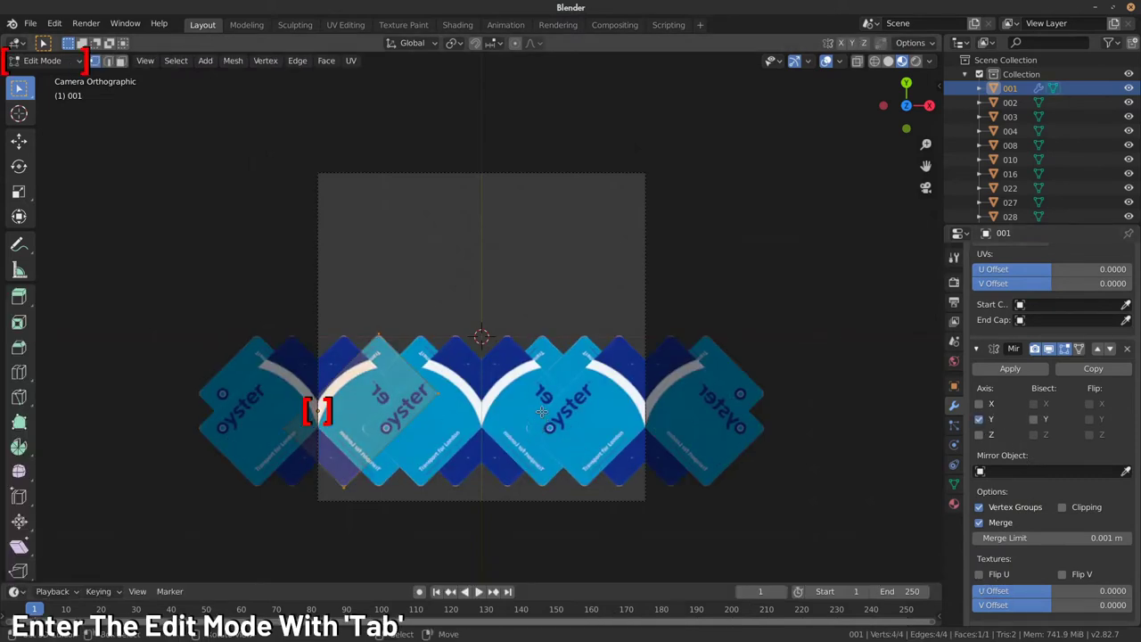
key(g)
key(y)
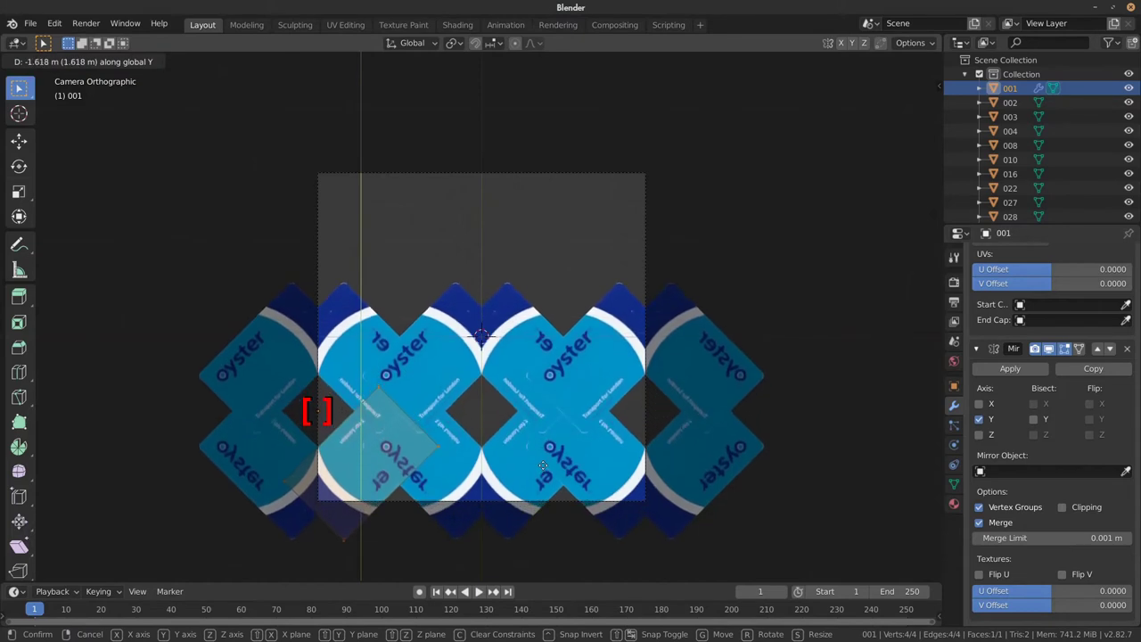
key(Escape)
key(Tab)
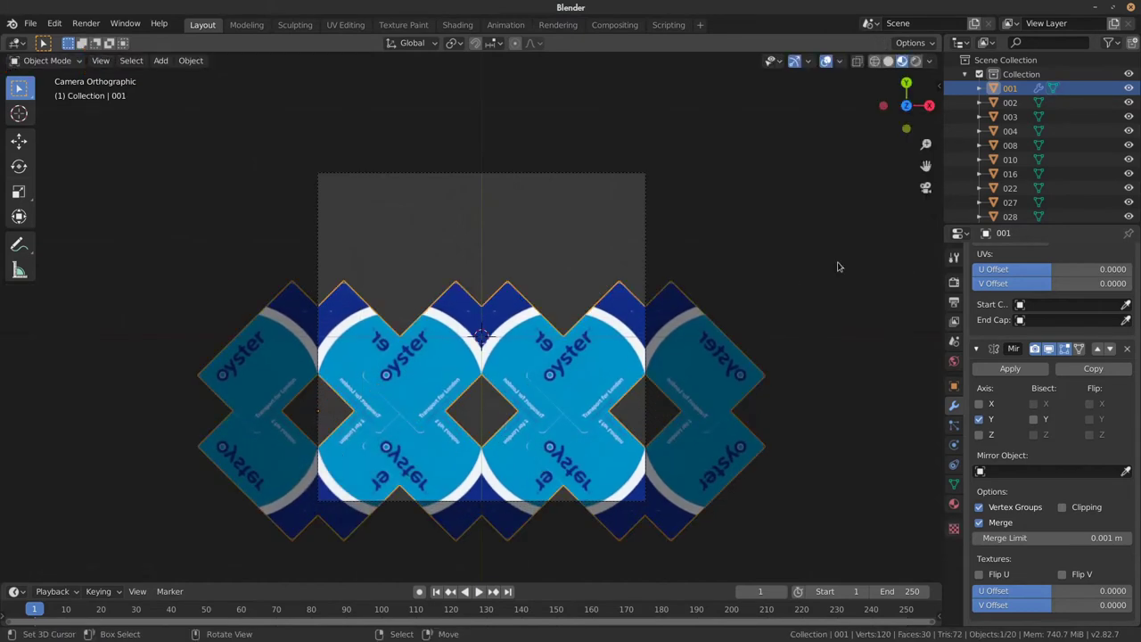
- Set the card object's Location Y to -2.5 m in Object properties
click(954, 385)
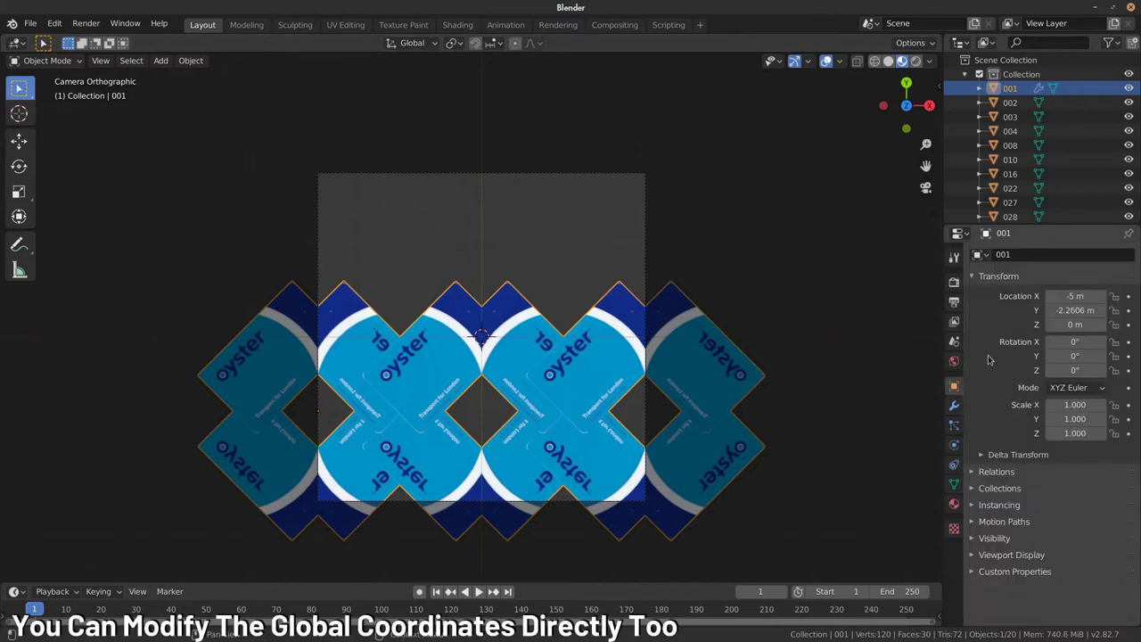
click(1079, 311)
key(BackSpace)
text(.5)
key(Return)
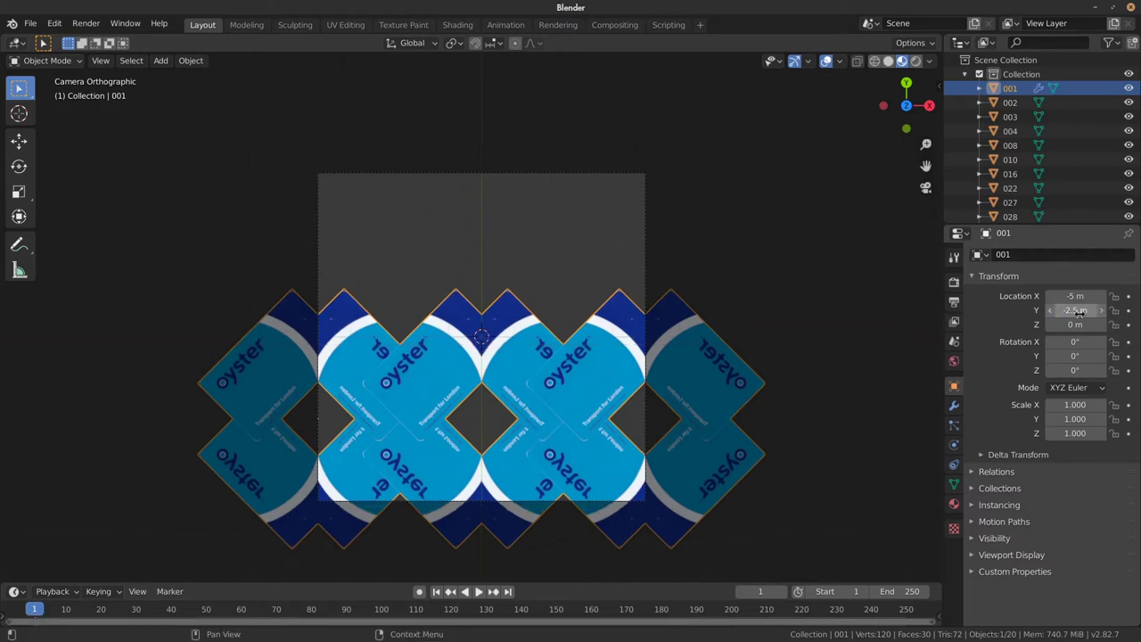
scroll(446, 315, down, 1)
scroll(448, 316, up, 1)
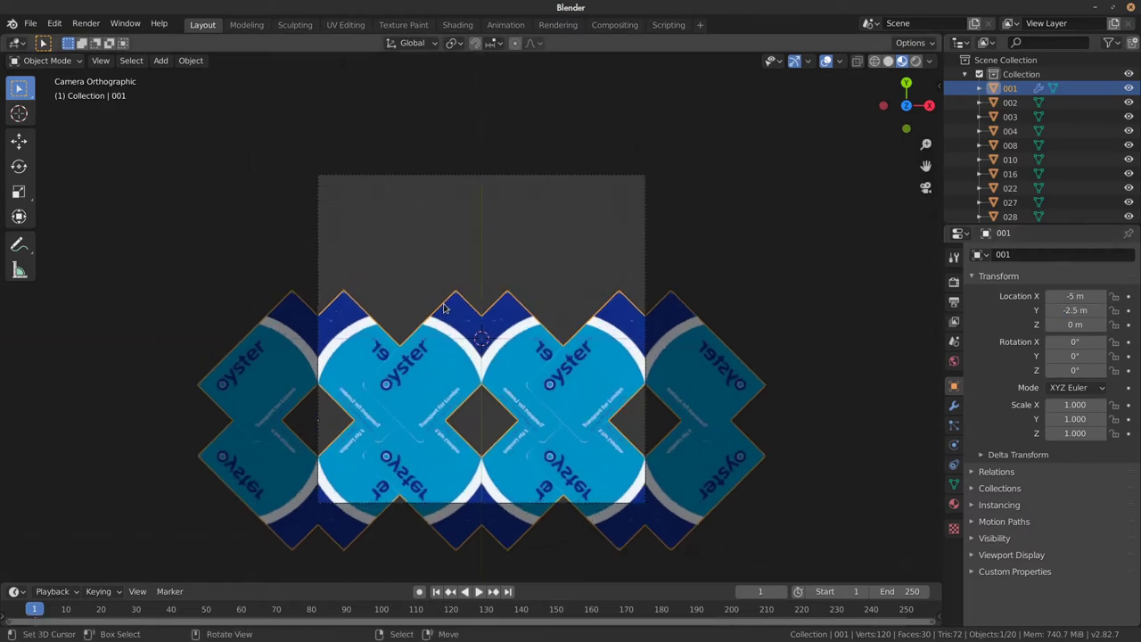
scroll(447, 319, up, 1)
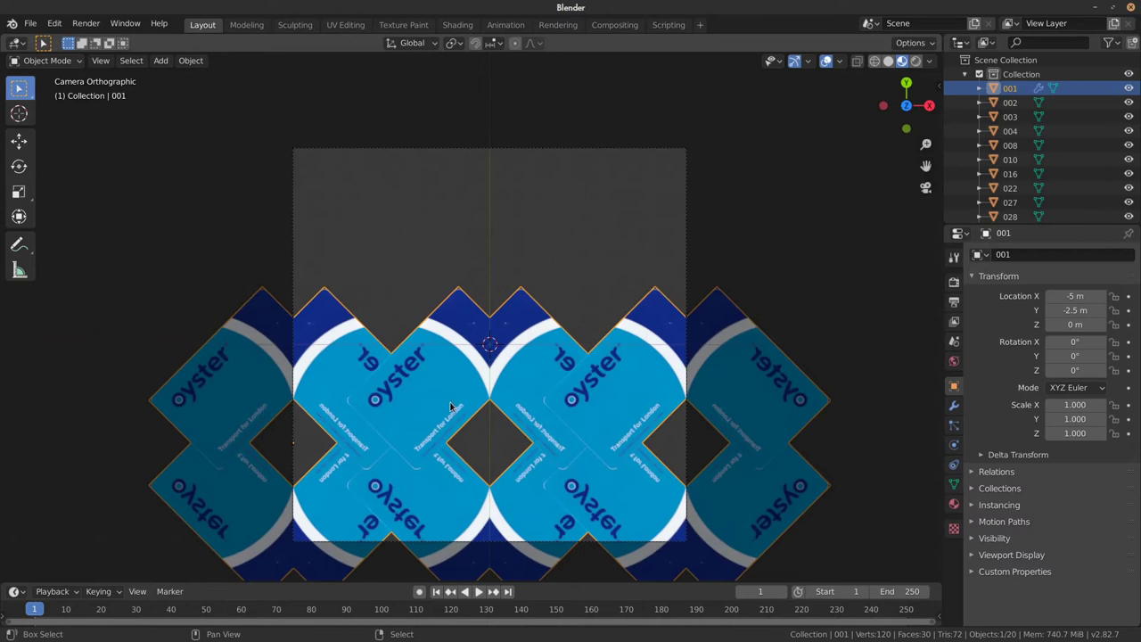
shift+middle_drag(451, 406, 470, 352)
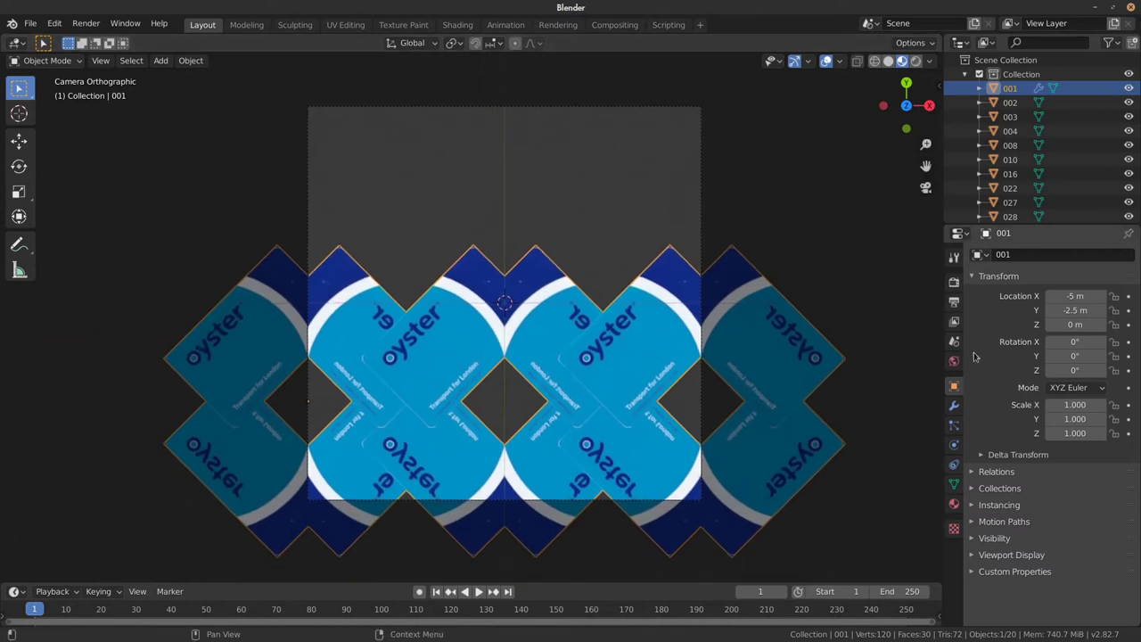
- Collapse the Array modifier settings and enable Bisect on the Y Mirror
click(952, 406)
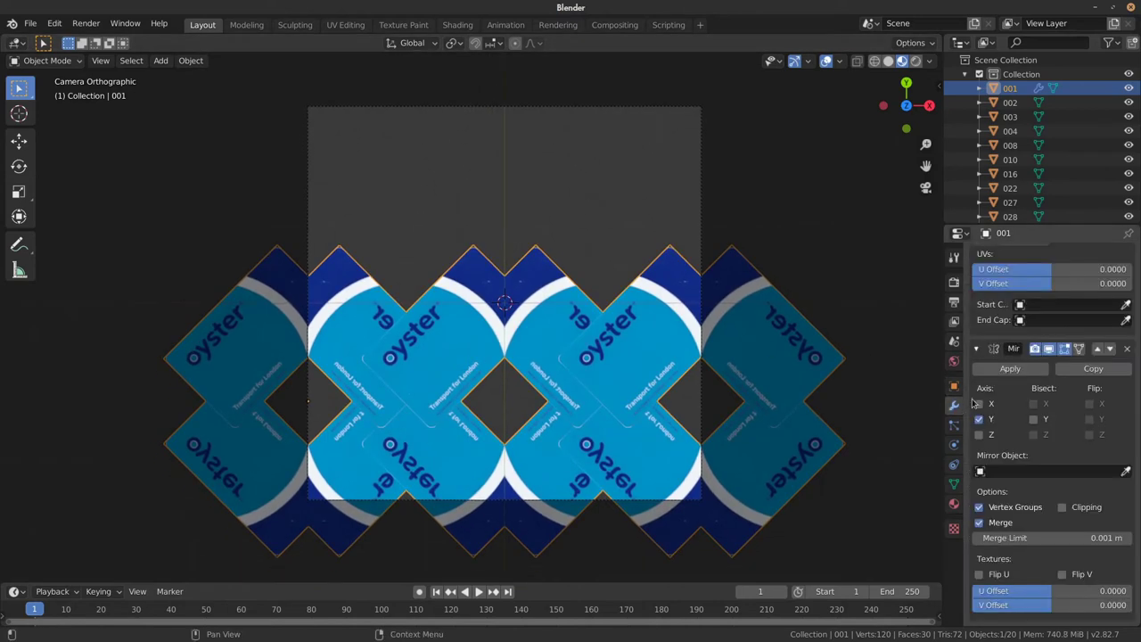
scroll(1007, 337, up, 1)
scroll(998, 325, up, 3)
scroll(990, 312, up, 2)
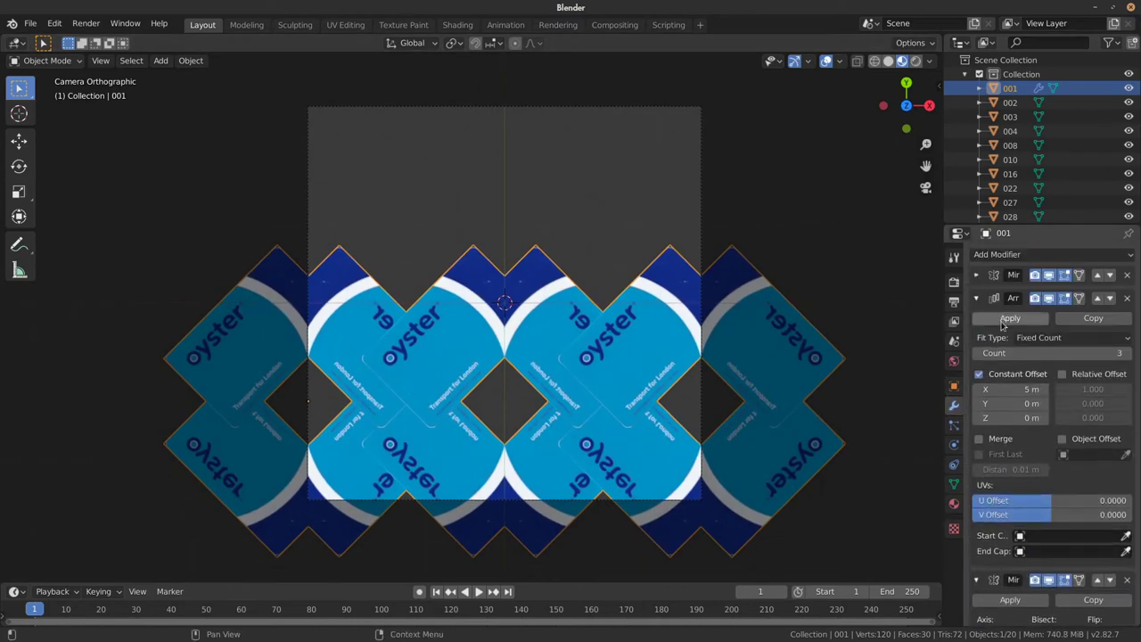
click(977, 299)
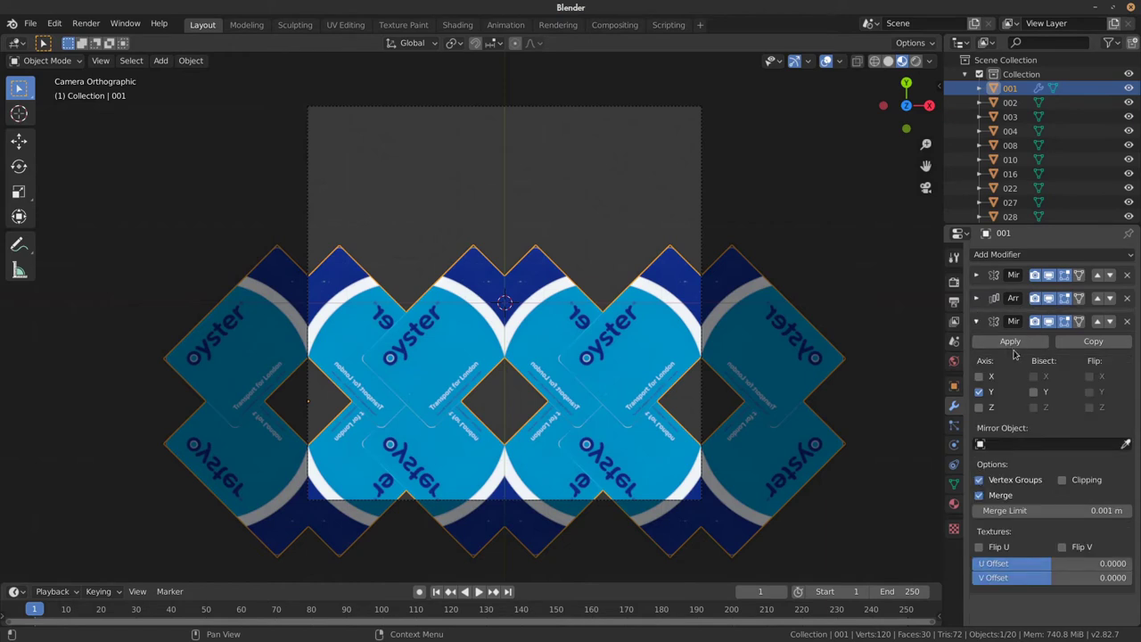
click(1036, 392)
click(1036, 394)
click(1036, 393)
- Slide the card face about 3.12 m along Y in Edit Mode, leaving diamond gaps
key(Tab)
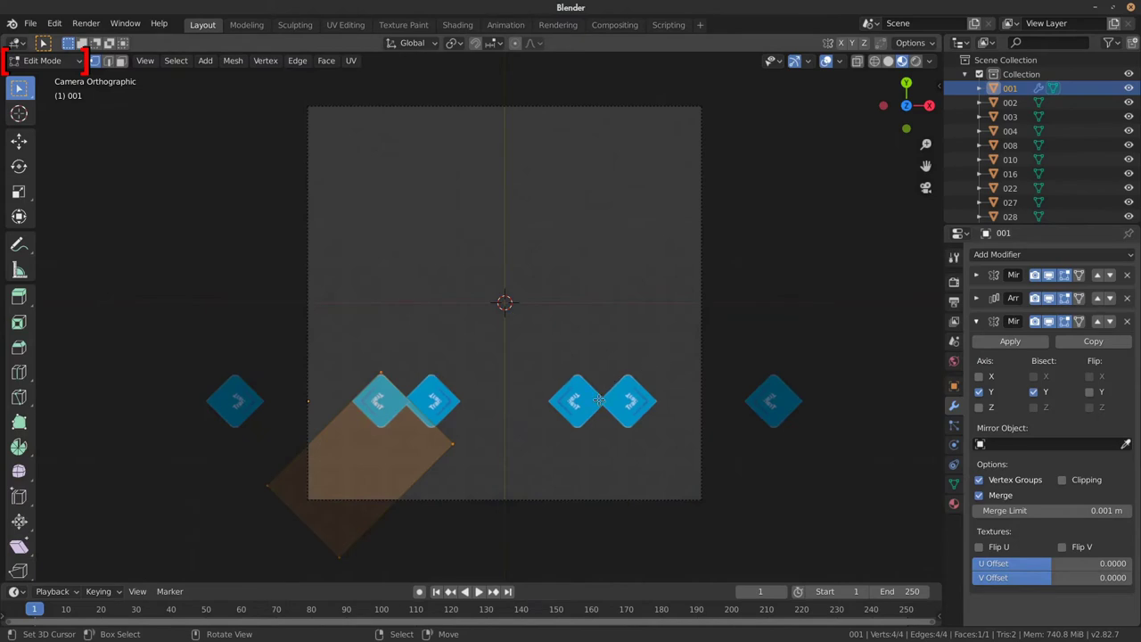
key(g)
key(y)
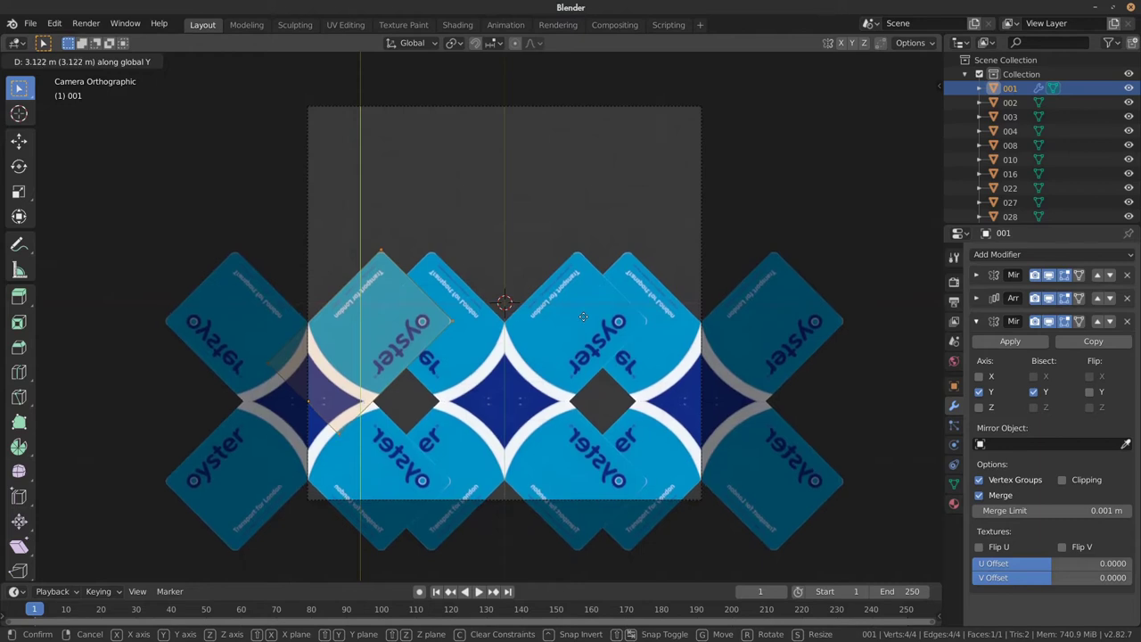
click(583, 315)
key(Tab)
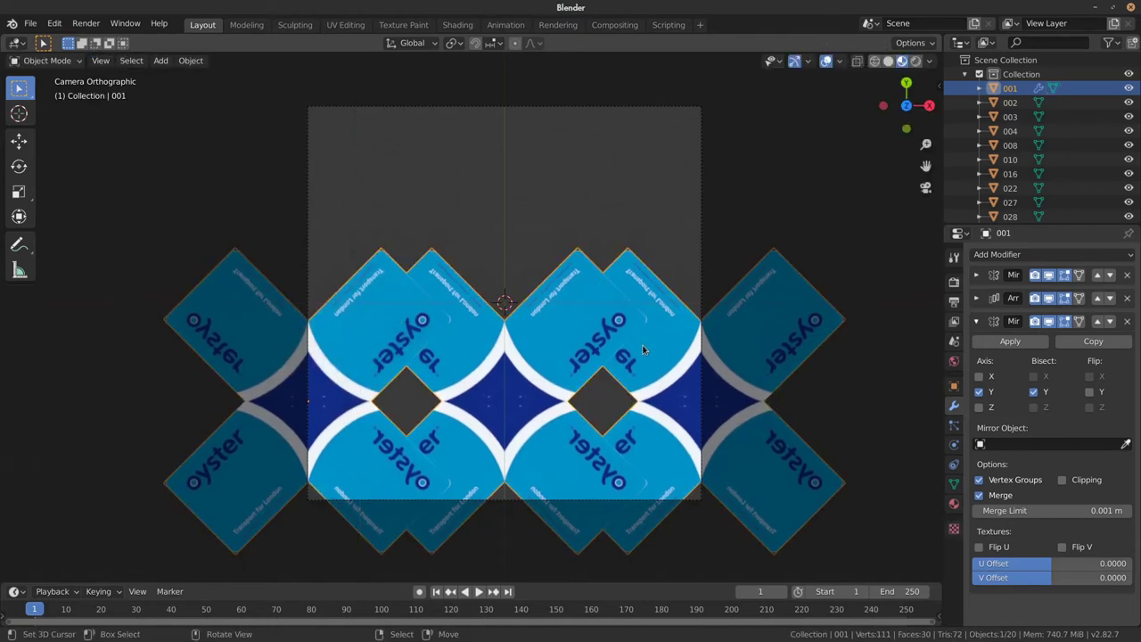
shift+middle_drag(642, 349, 628, 372)
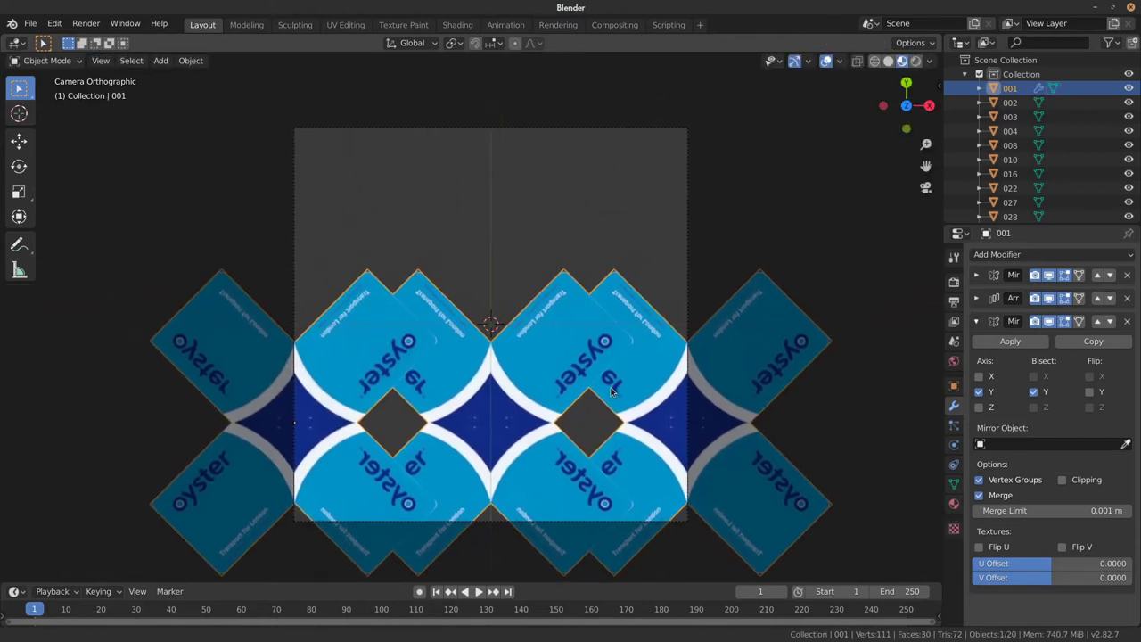
- Add an Array modifier with a constant 2.5 m Y offset and Count 3
click(1048, 256)
click(889, 282)
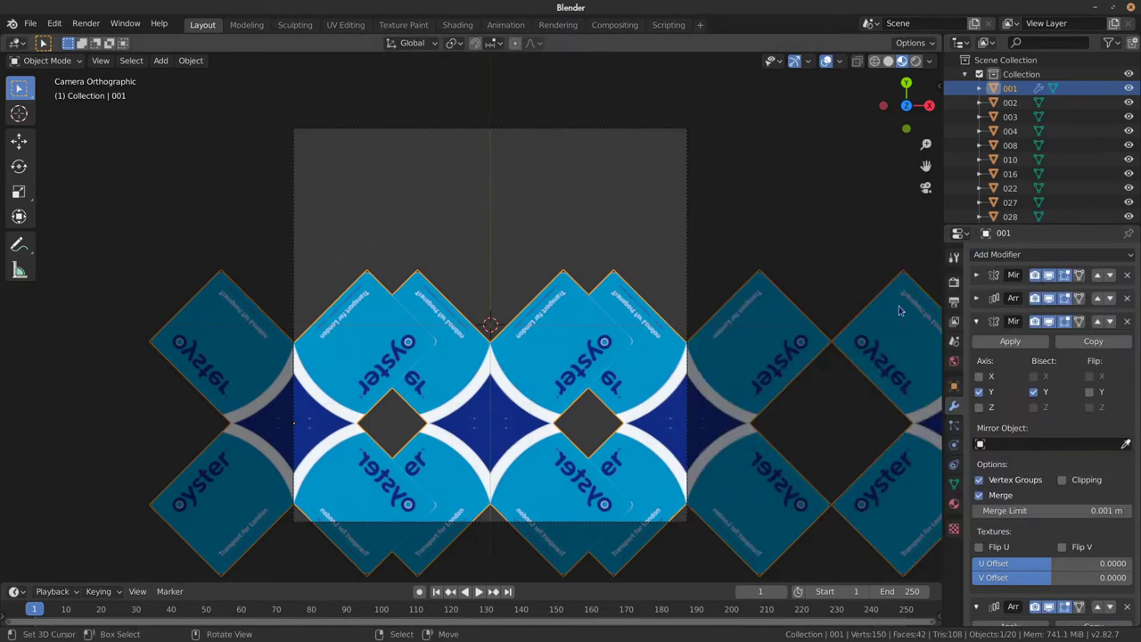
scroll(1052, 419, down, 5)
scroll(1061, 428, down, 1)
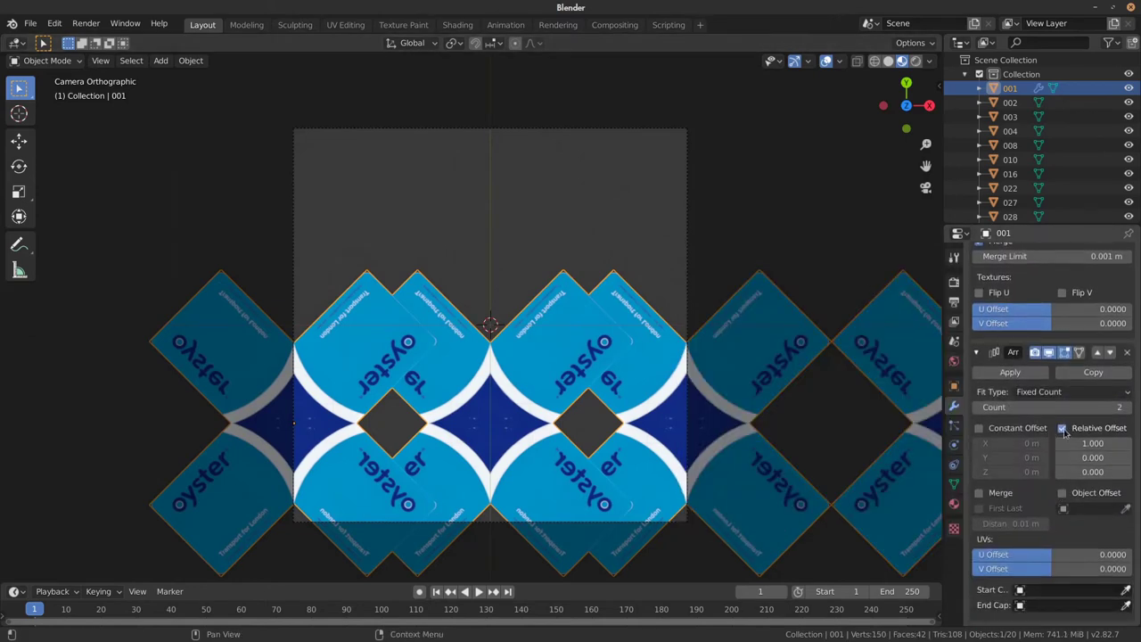
click(1063, 428)
click(1009, 430)
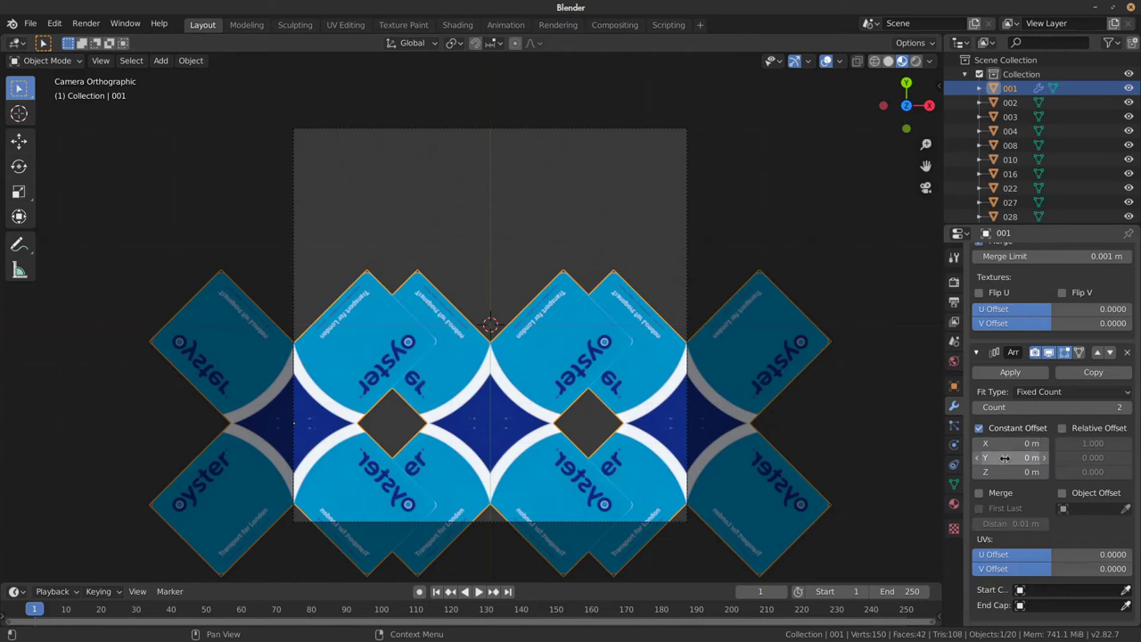
click(1009, 459)
text(2)
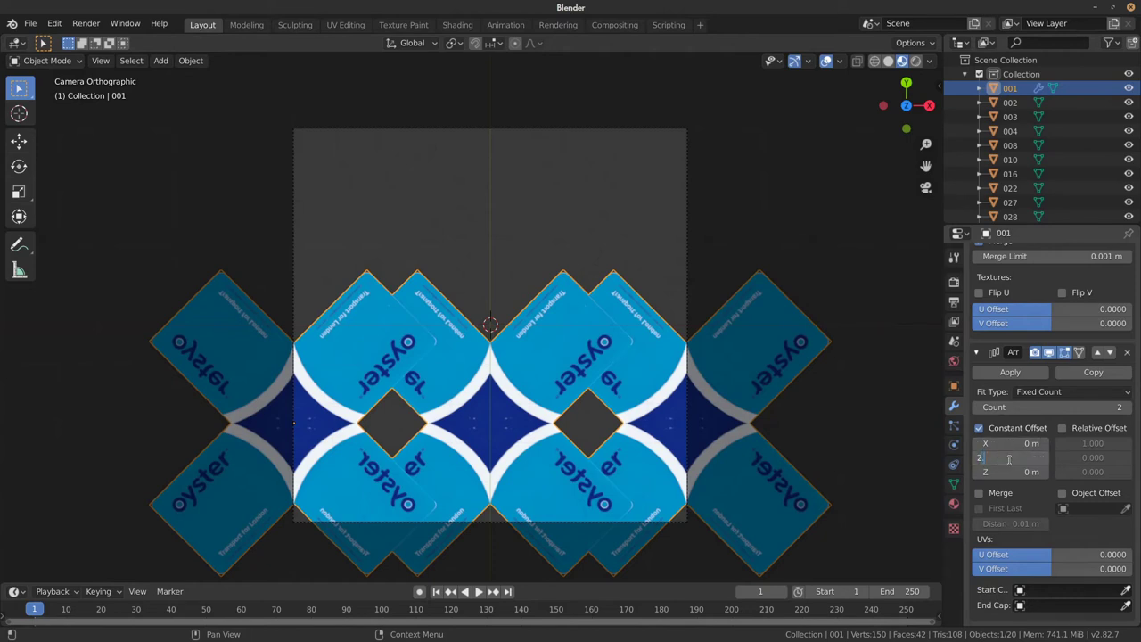
text(.5)
key(Return)
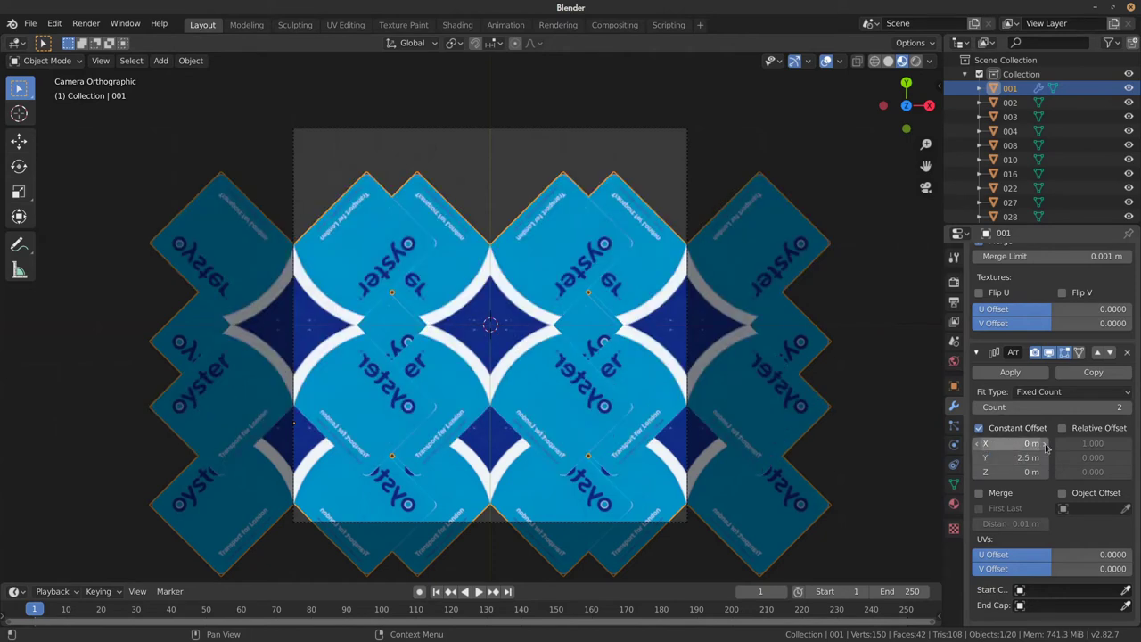
click(1130, 407)
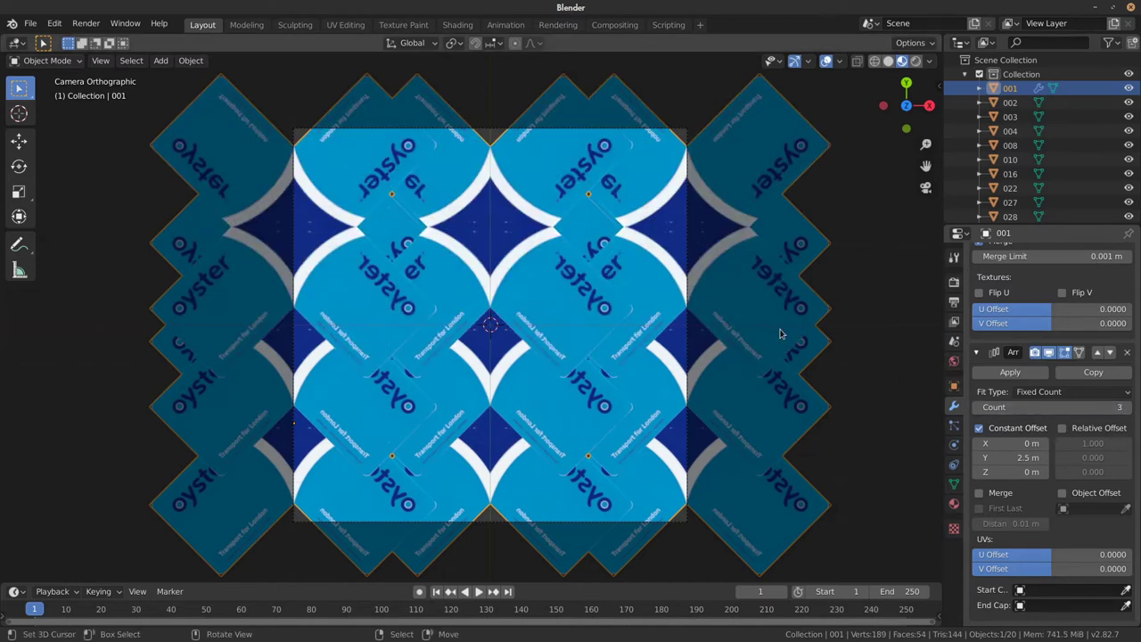
- Render the tiled card pattern with F12 and close the render
key(F12)
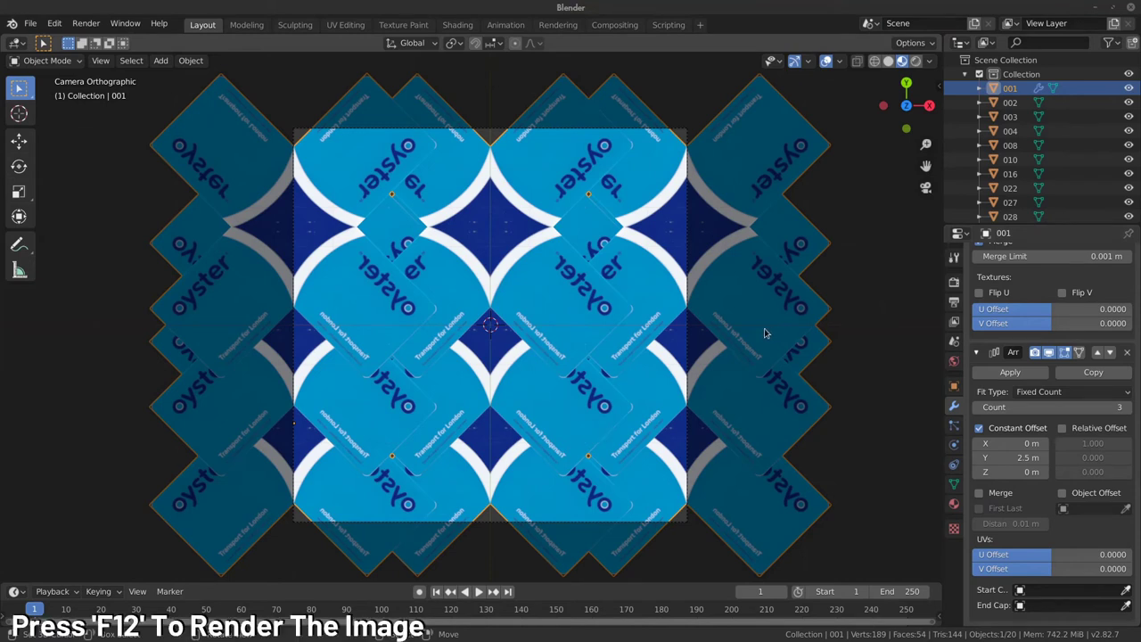
key(F12)
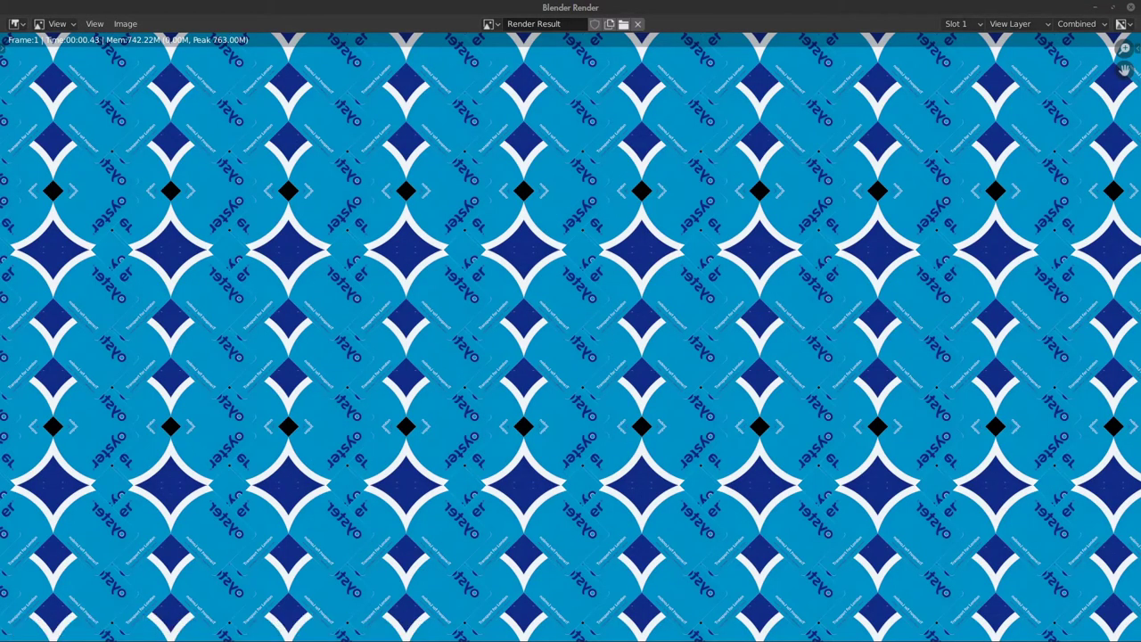
key(Escape)
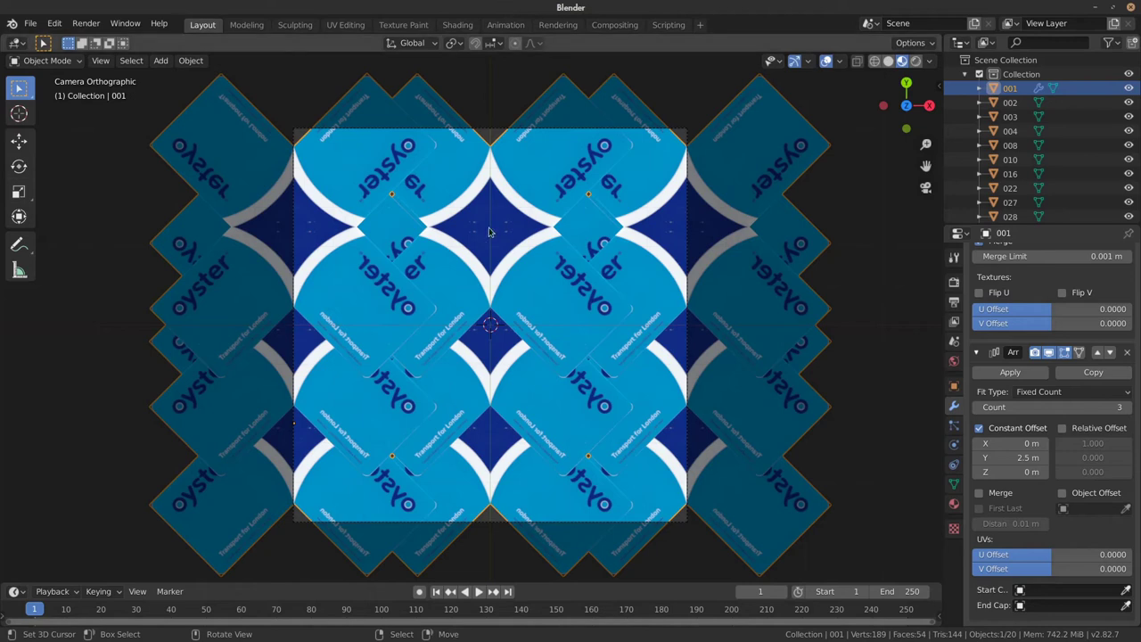
scroll(491, 234, up, 2)
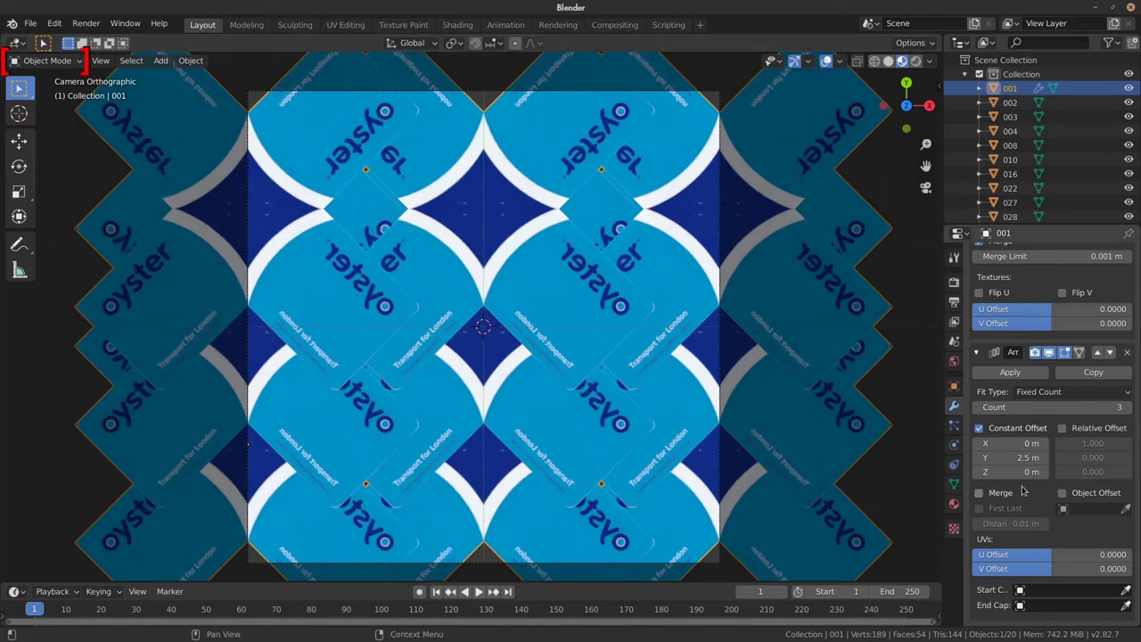
- Scale the card face down to about 0.53 in Edit Mode
key(Tab)
key(s)
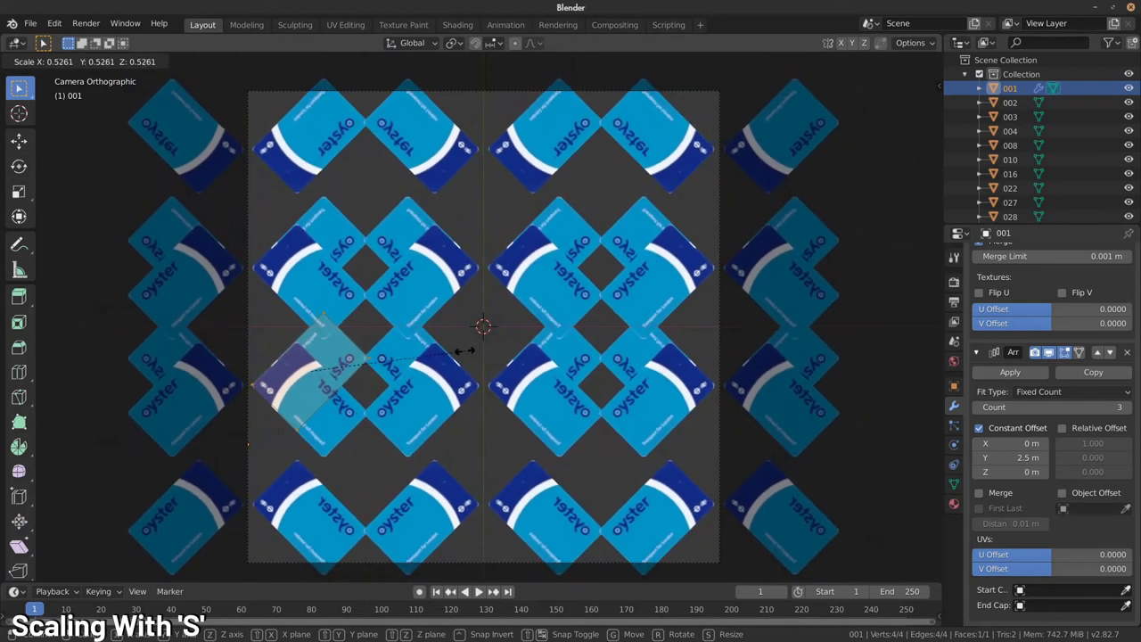
click(473, 370)
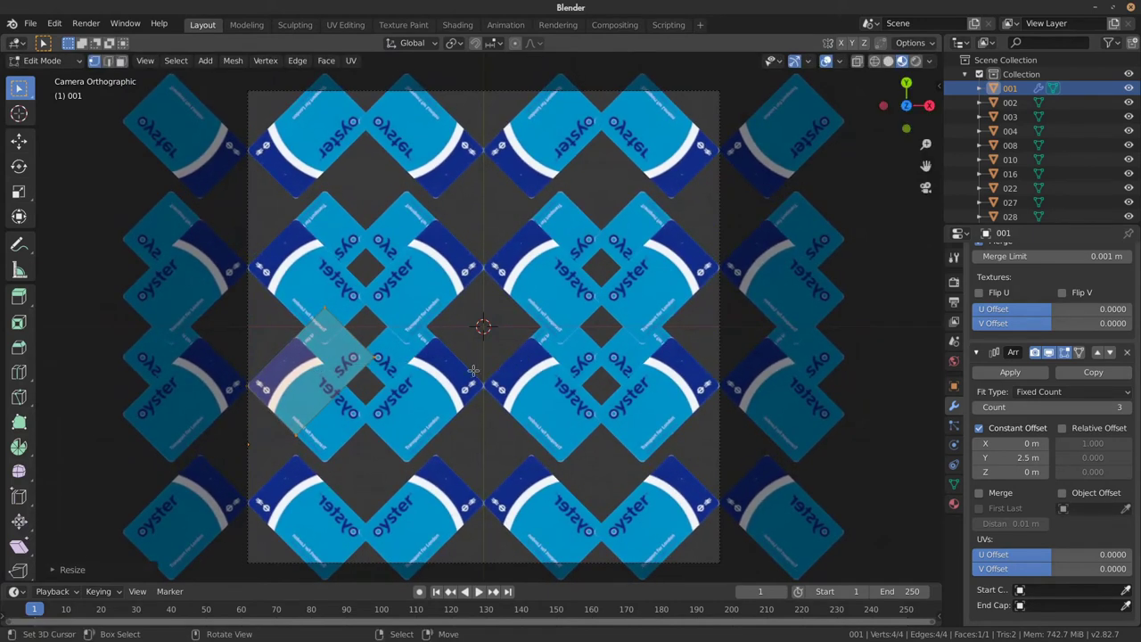
key(Tab)
- Render the resized tiled pattern, close the render and orbit to see the scene
key(F12)
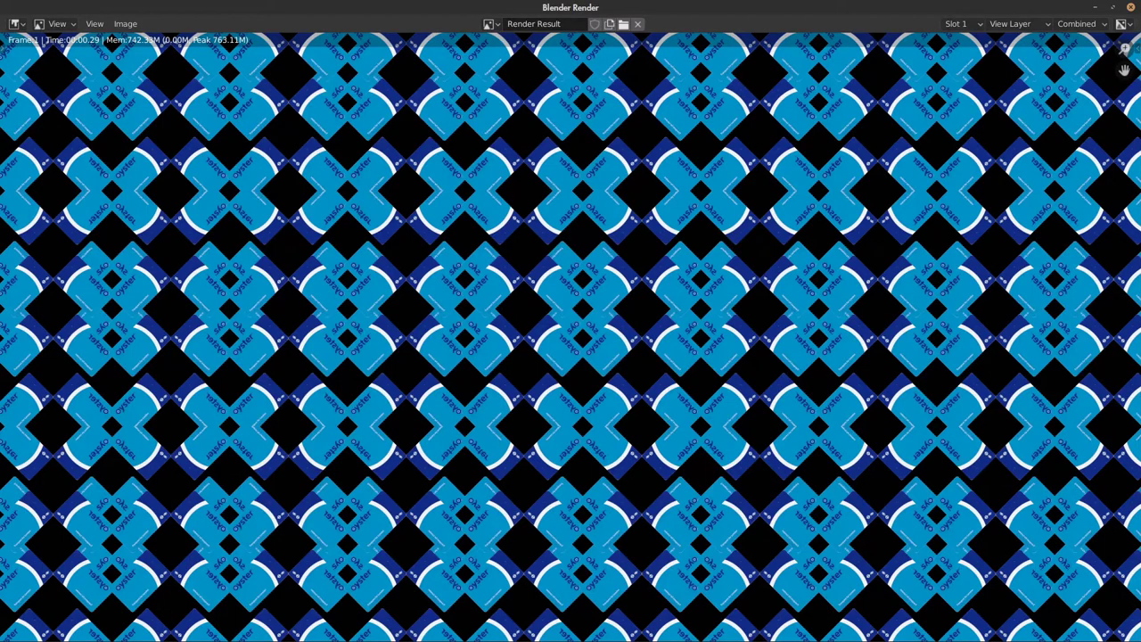
key(Escape)
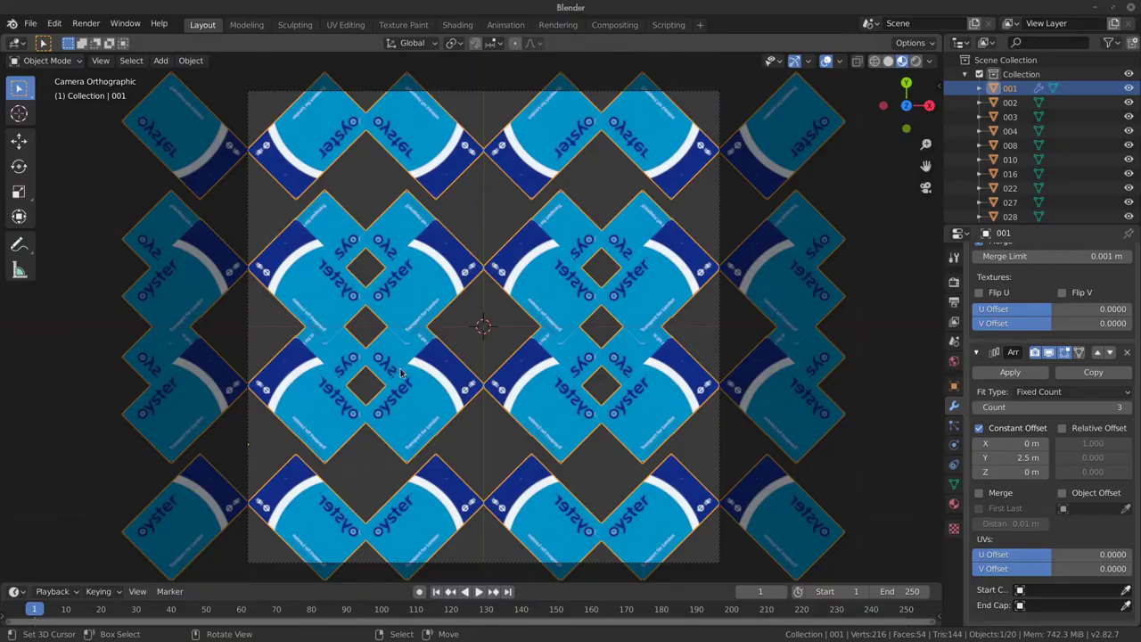
scroll(379, 378, up, 1)
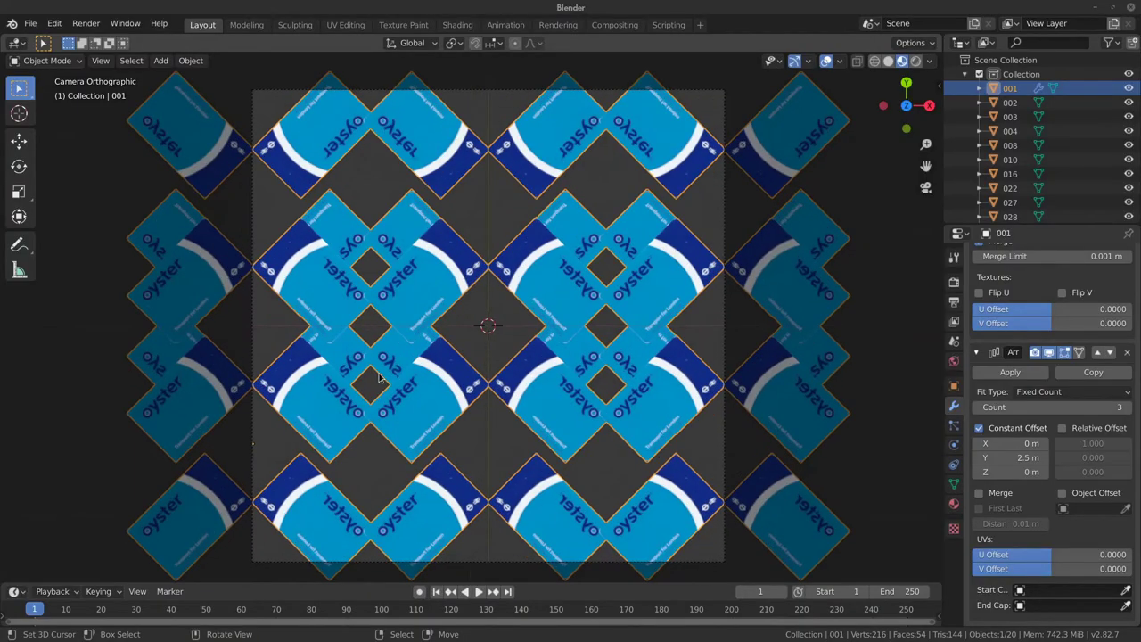
scroll(505, 365, down, 1)
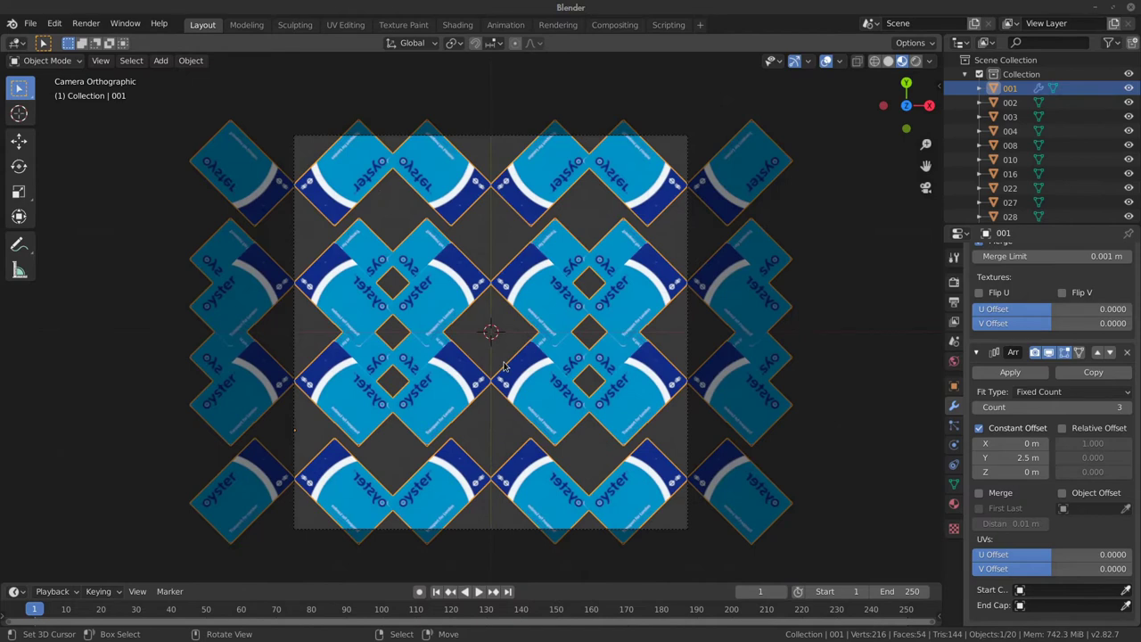
mouse_move(504, 384)
middle_down()
mouse_move(499, 270)
mouse_move(494, 332)
mouse_move(547, 418)
middle_up()
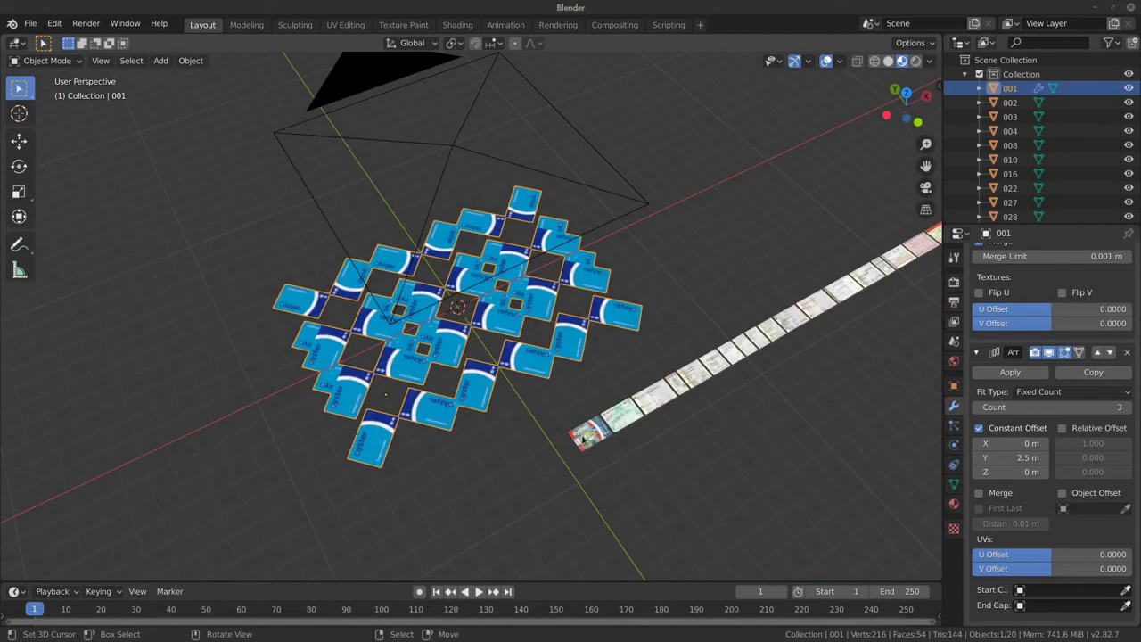
- Clear card object 002's location to the world origin and return to the camera view
click(592, 442)
key(alt+g)
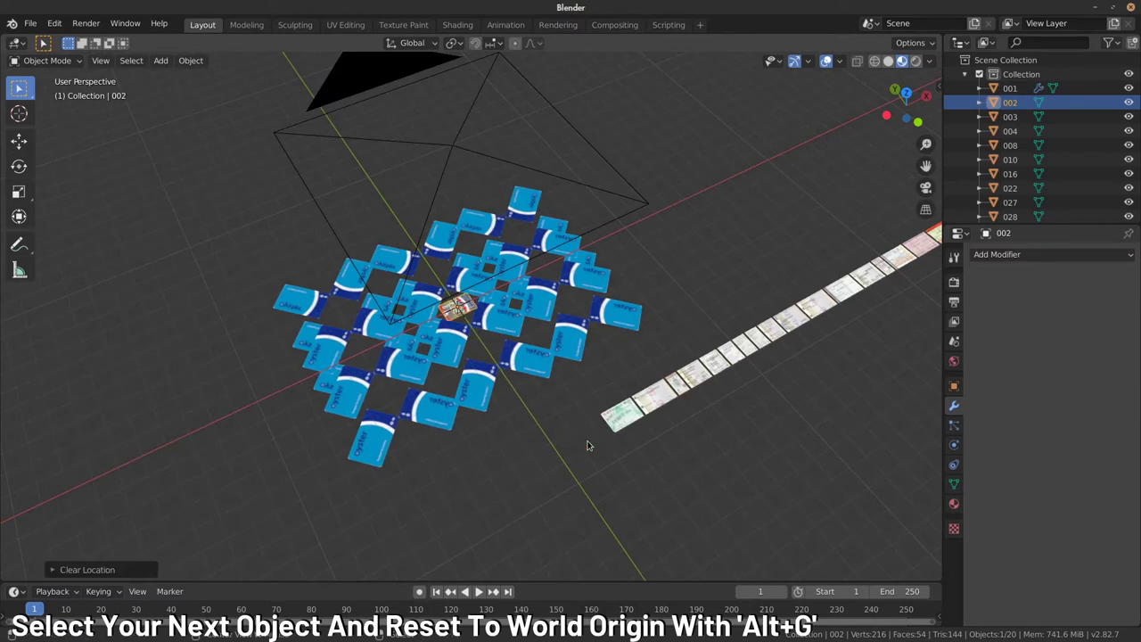
key(KP_0)
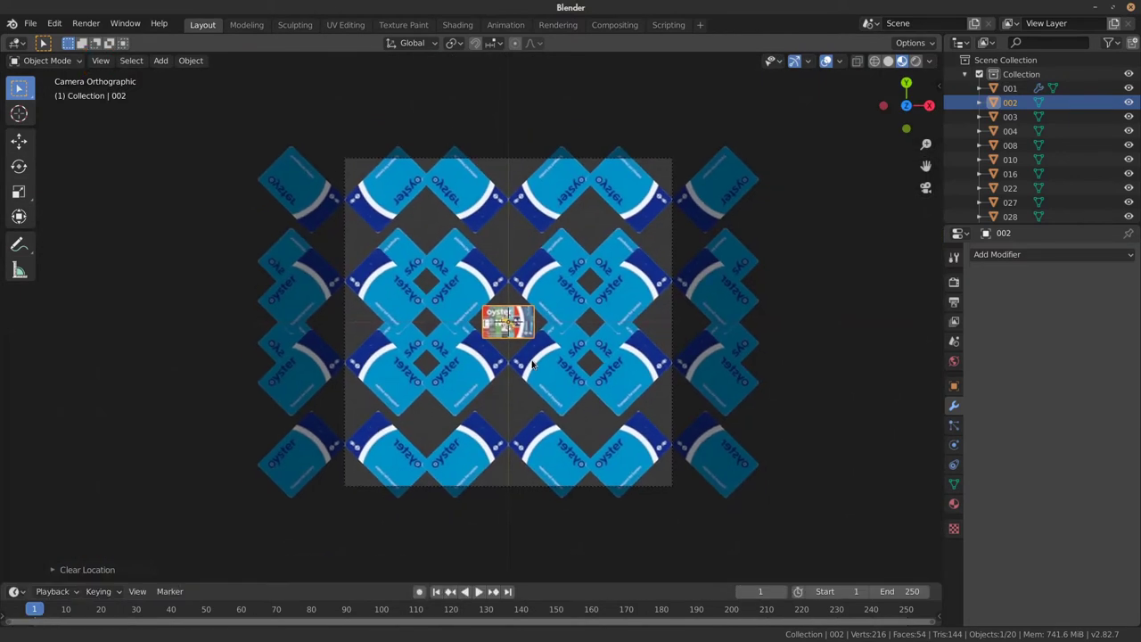
scroll(515, 323, up, 2)
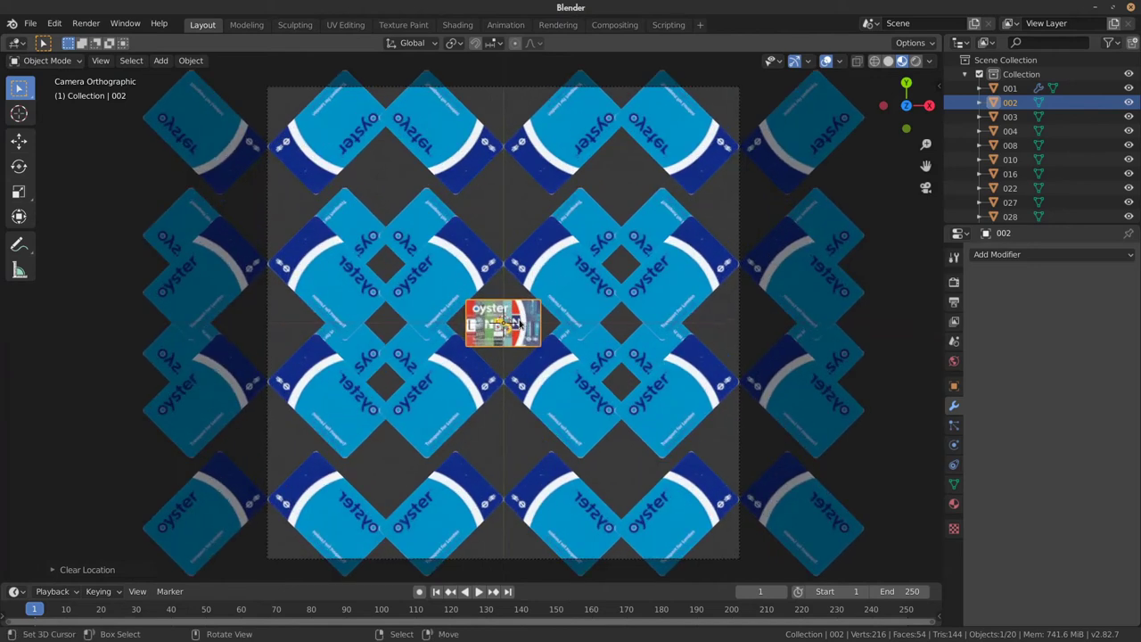
- Give object 002 an Array using a new Plain Axes Empty as object offset, relative offset off
click(1015, 258)
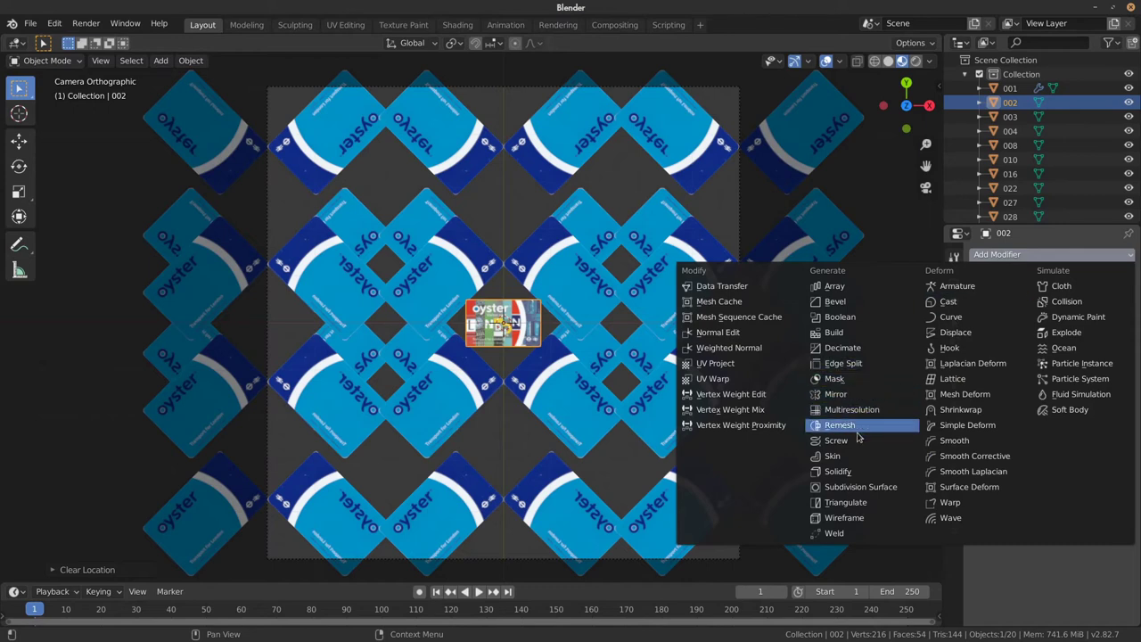
click(856, 287)
scroll(499, 330, up, 3)
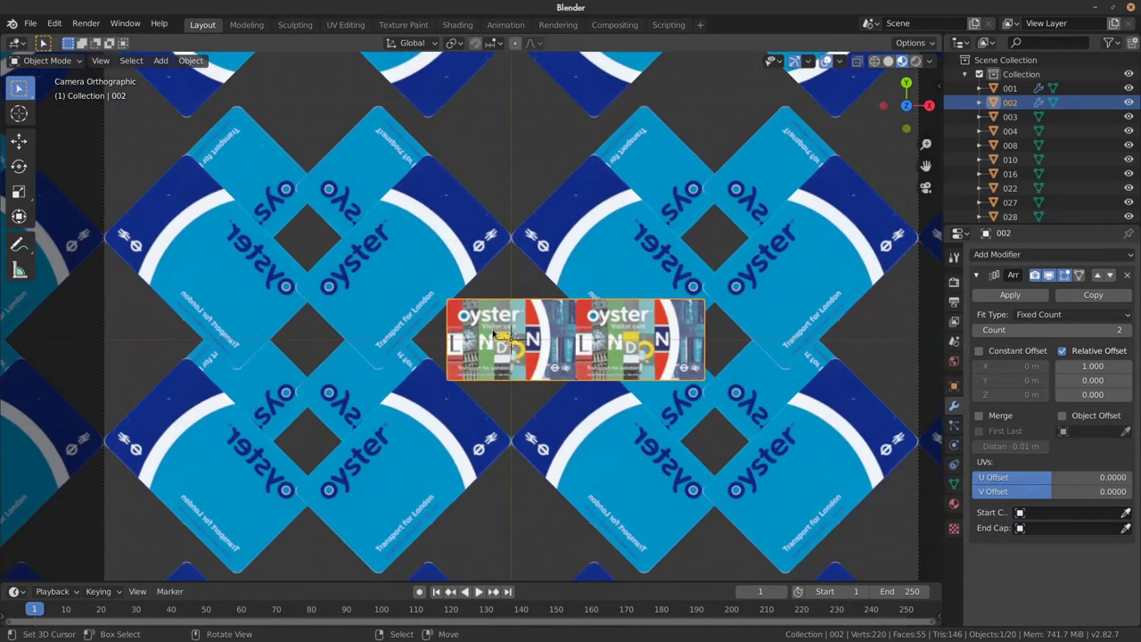
key(shift+a)
mouse_move(429, 315)
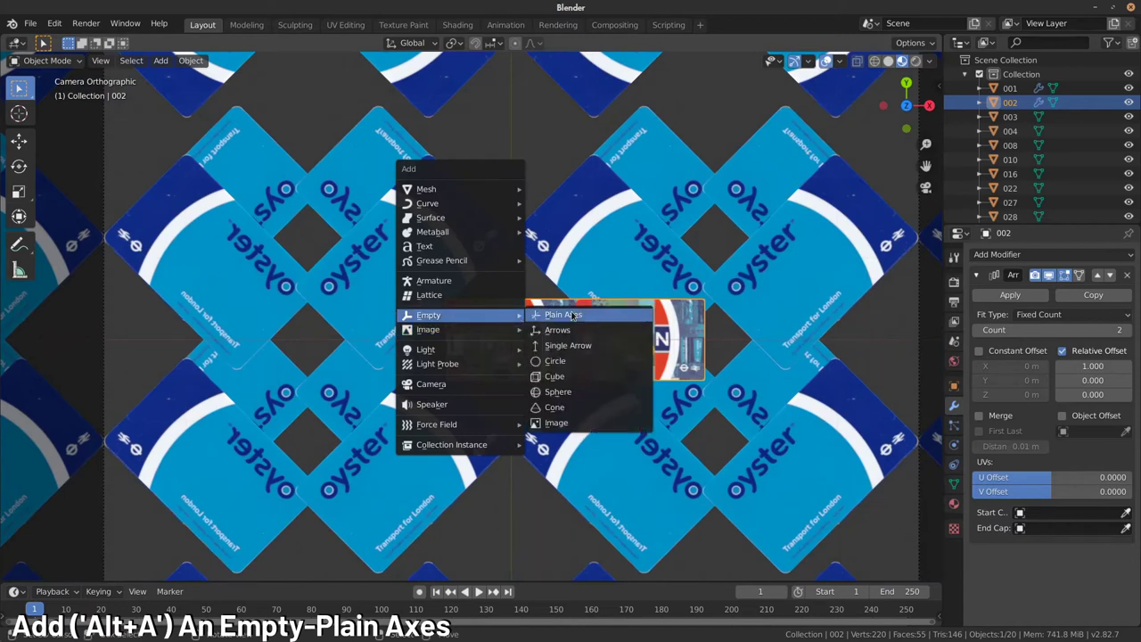
click(539, 316)
click(551, 323)
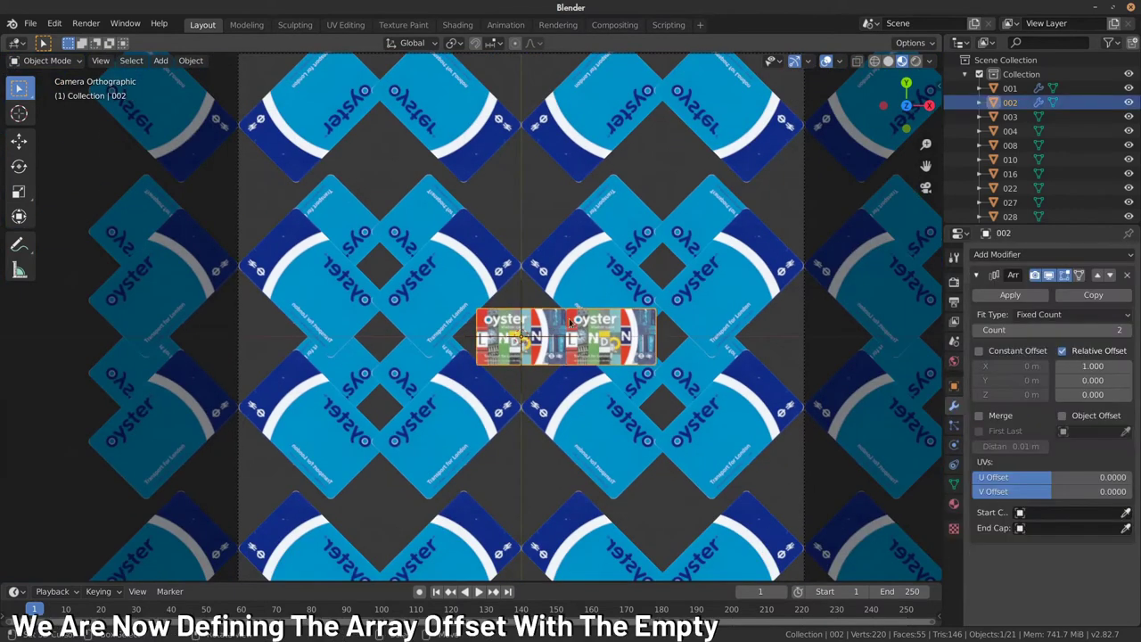
click(1115, 417)
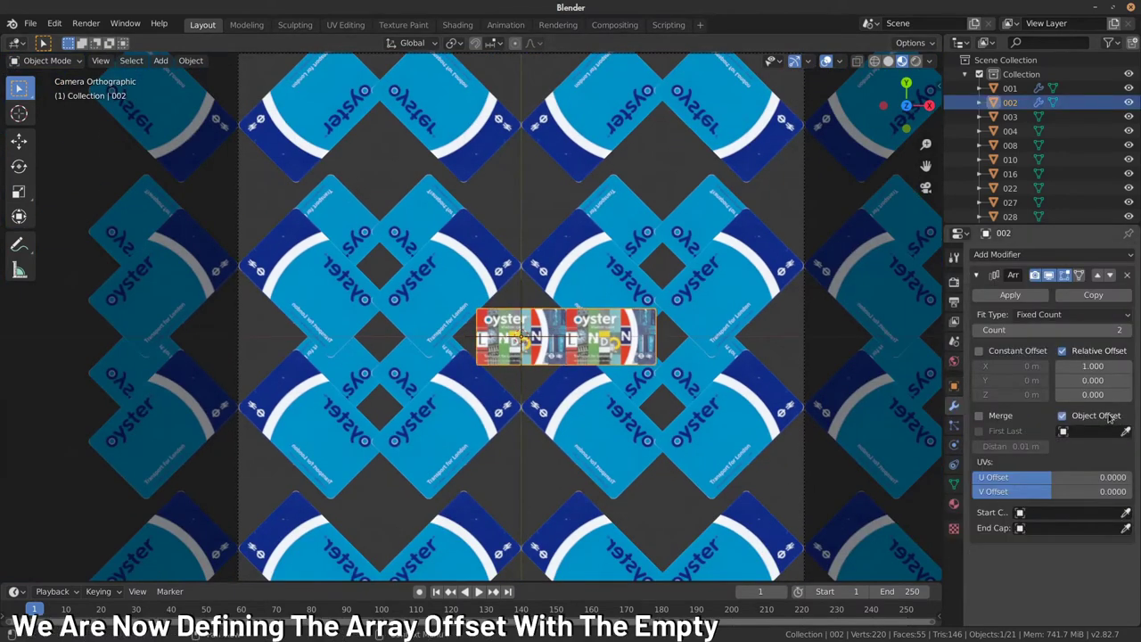
click(1062, 352)
click(1126, 432)
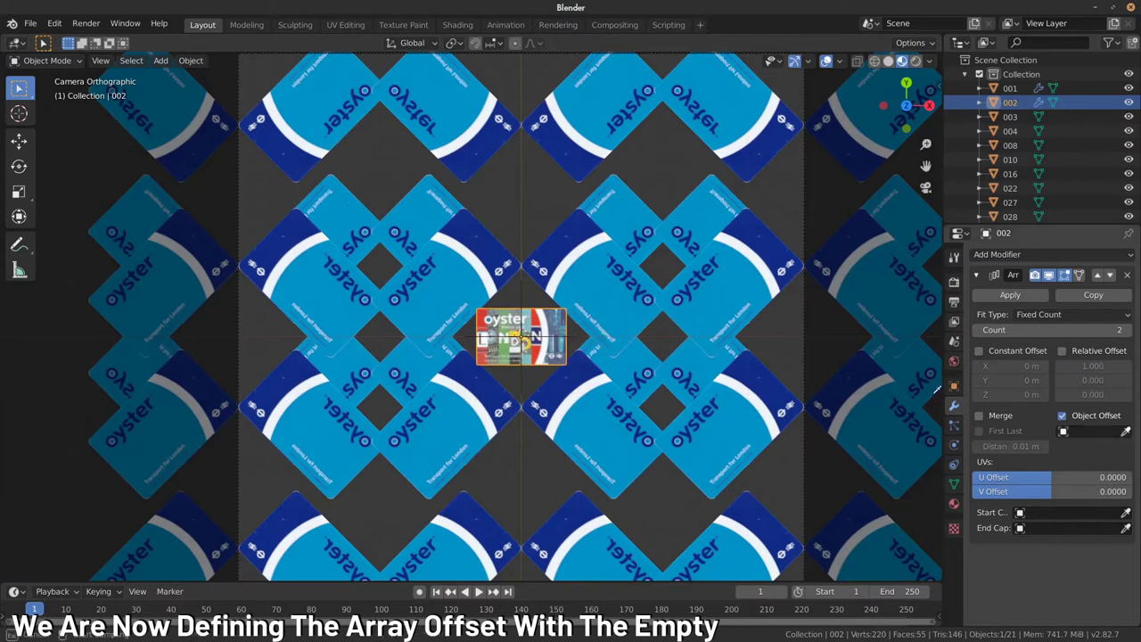
click(525, 289)
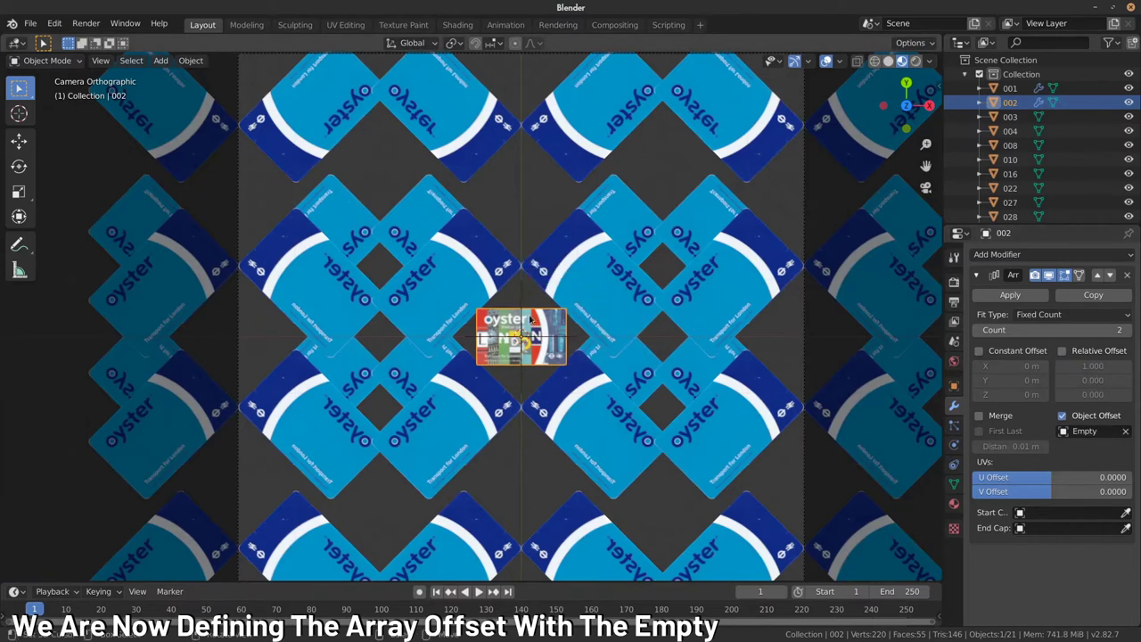
- Raise card 002's Array Count to about 51 copies
click(576, 344)
key(g)
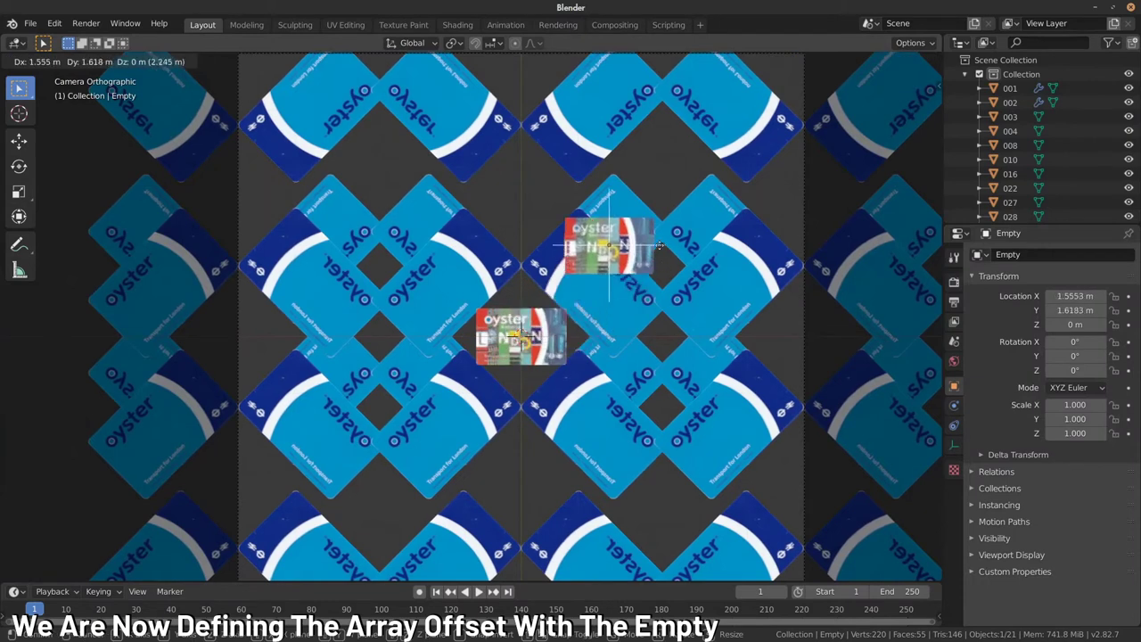
key(Escape)
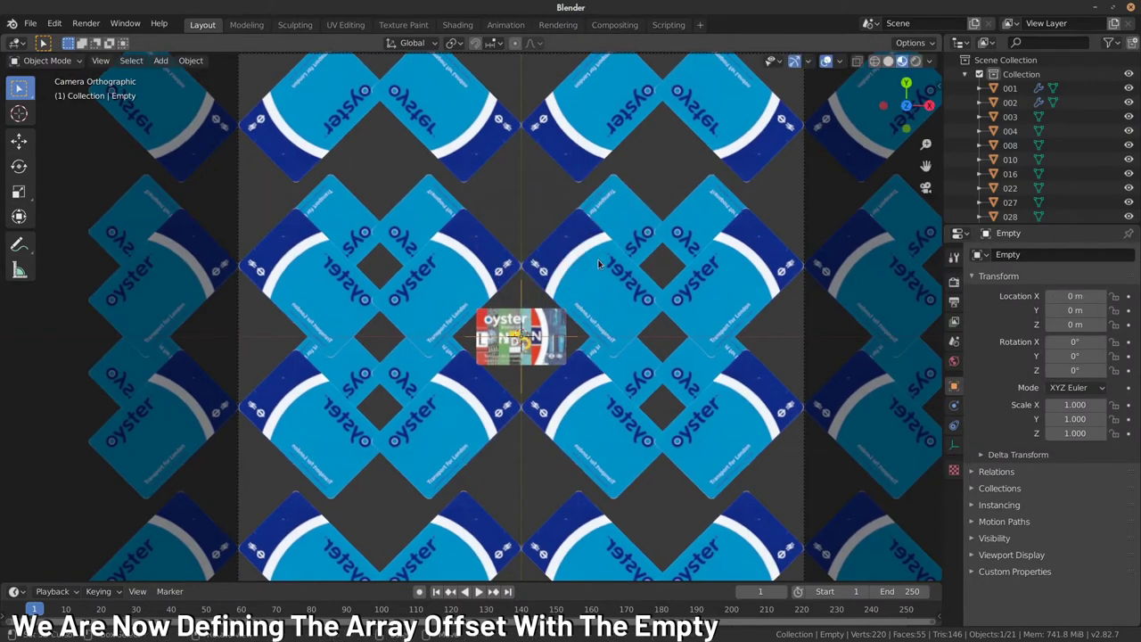
click(526, 351)
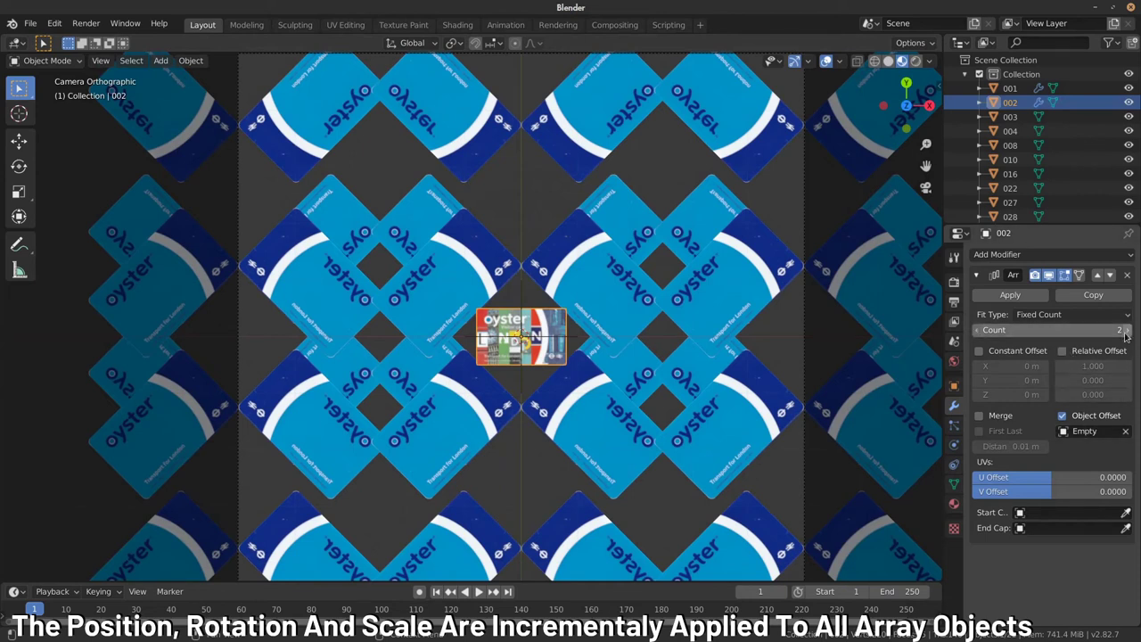
drag(1127, 330, 1123, 330)
- Move the offset Empty 2.5 m along Y so the copies stack upward
click(522, 385)
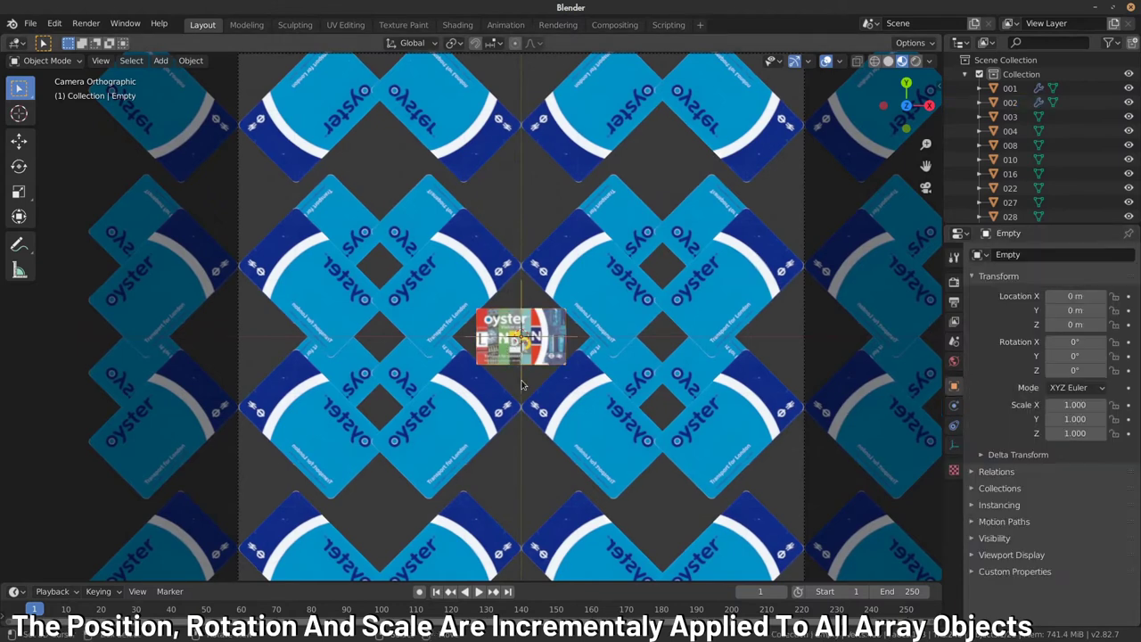
key(g)
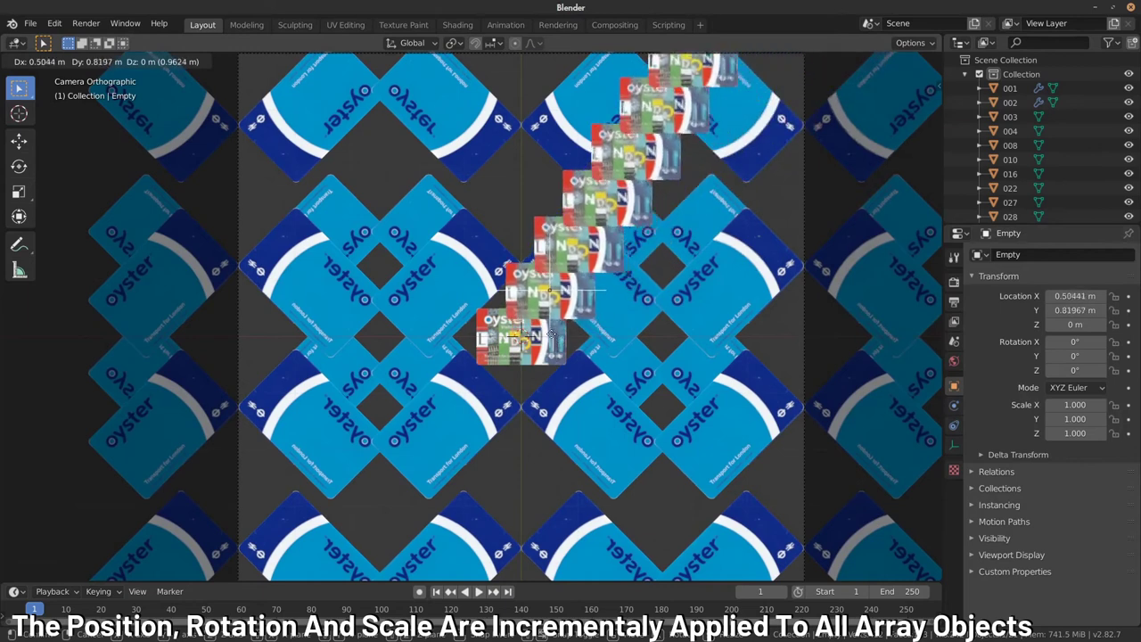
key(Escape)
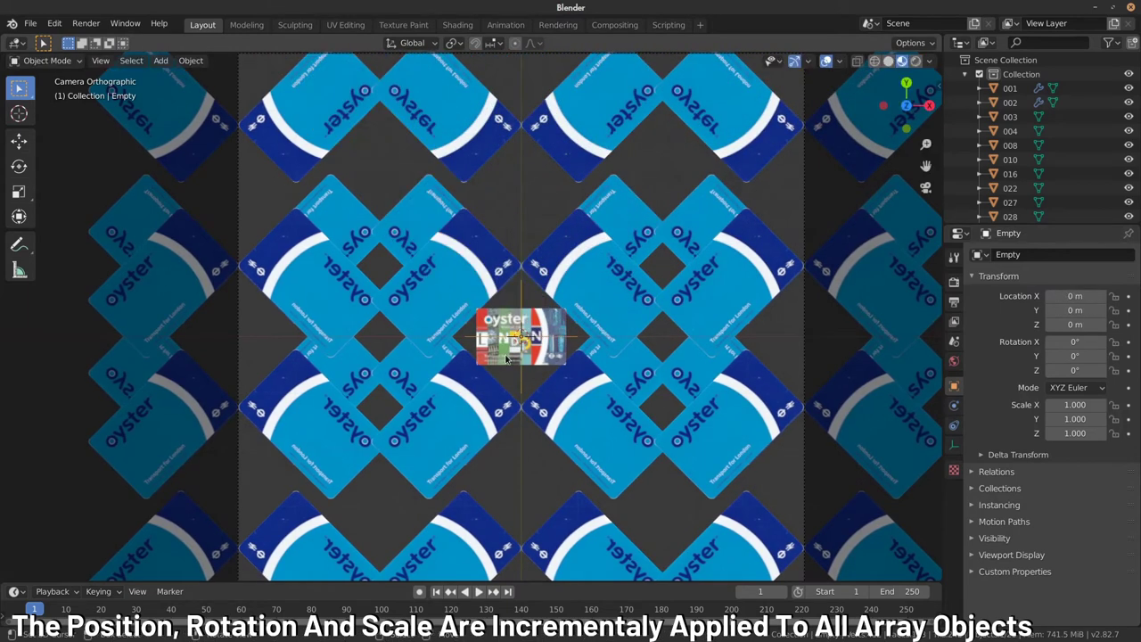
text(gy)
text(2.5)
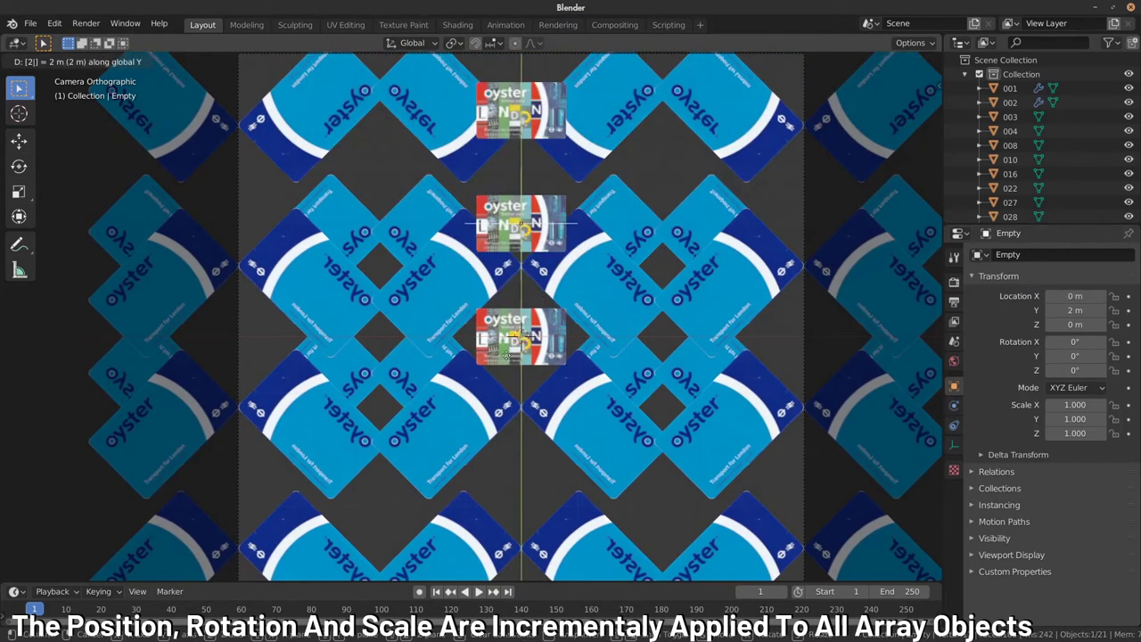
key(Return)
scroll(524, 232, down, 3)
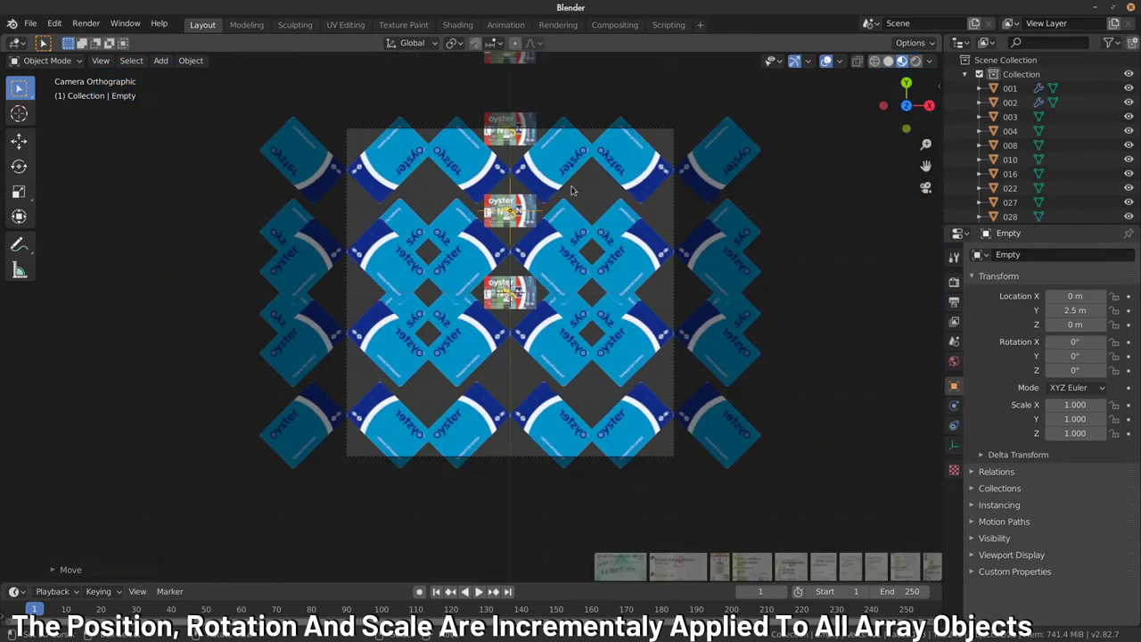
- Rotate the Empty to -114° and scale it to 0.975, curling the copies into a spiral
key(r)
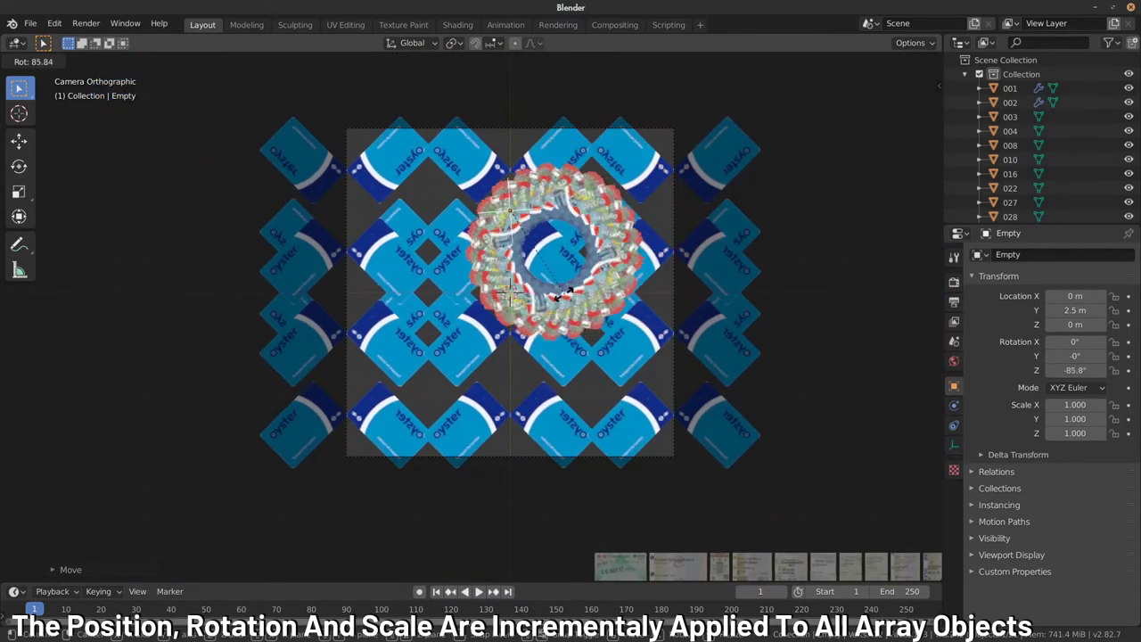
click(572, 339)
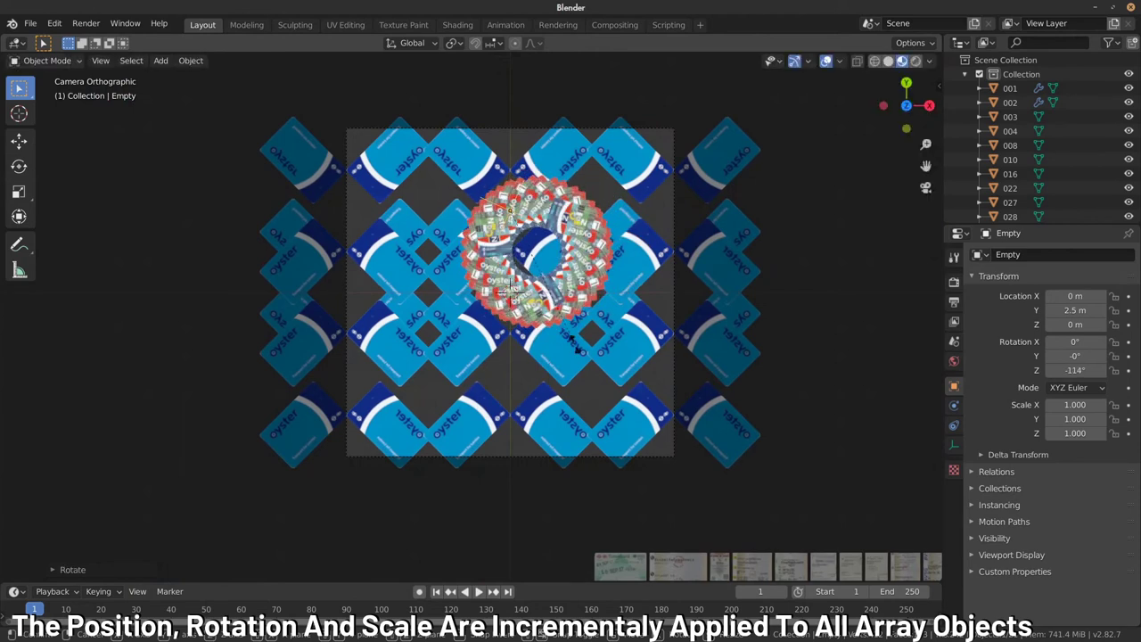
key(s)
click(564, 328)
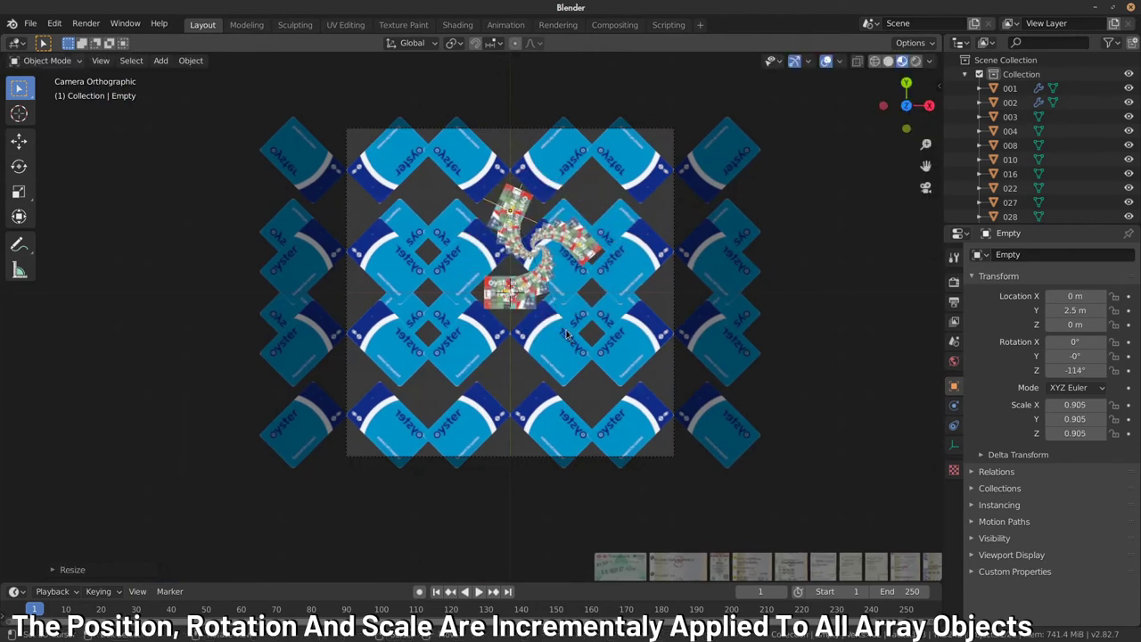
scroll(536, 285, up, 3)
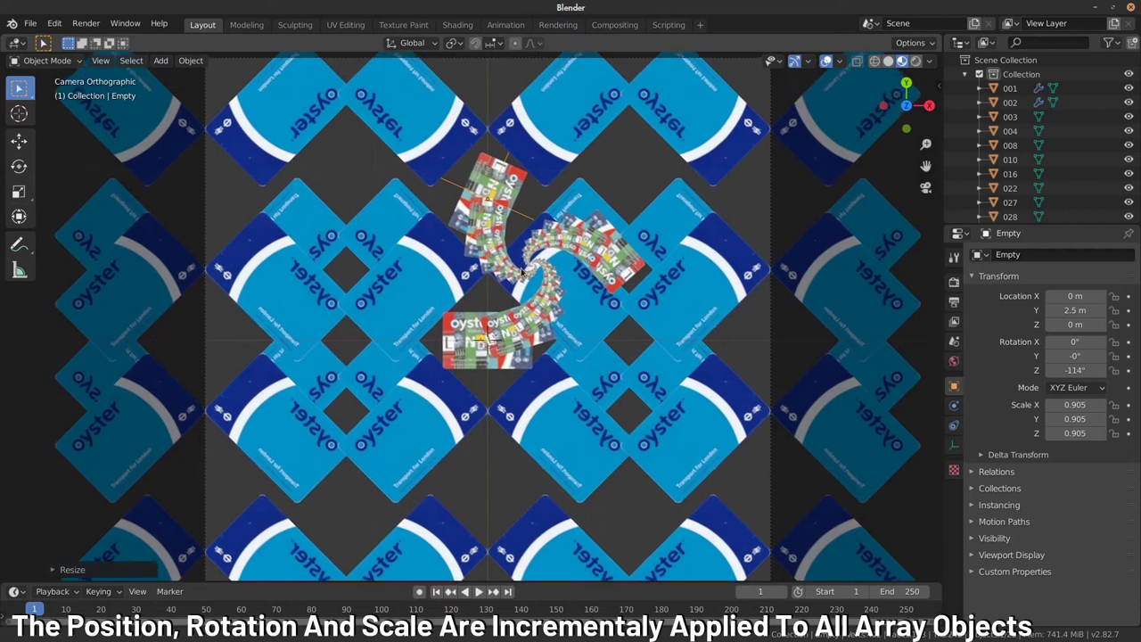
scroll(522, 268, up, 2)
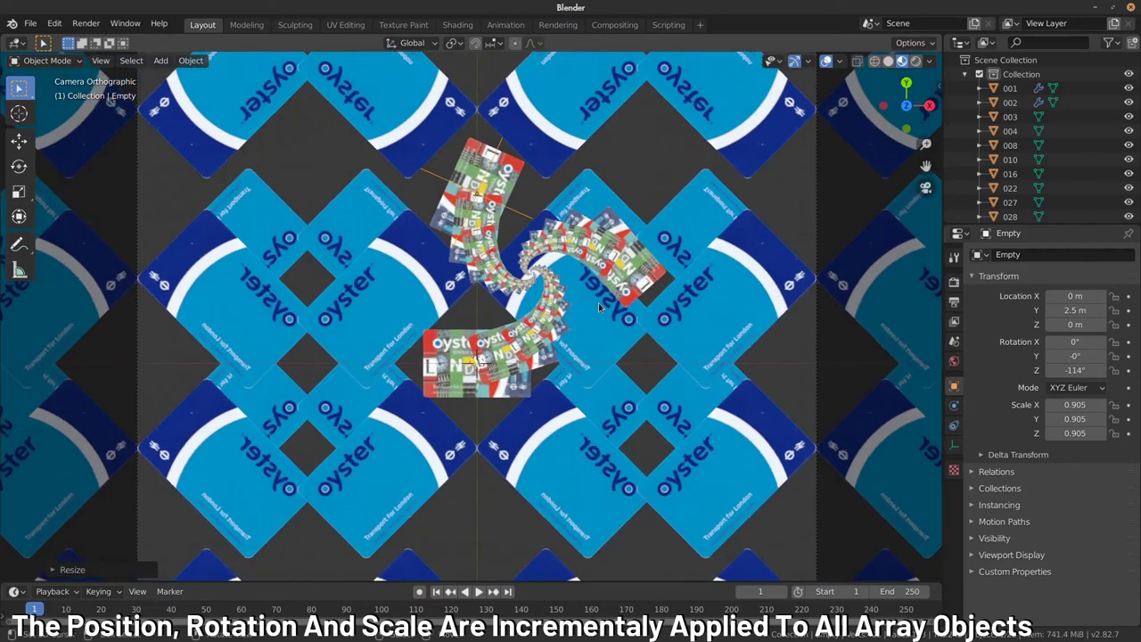
key(s)
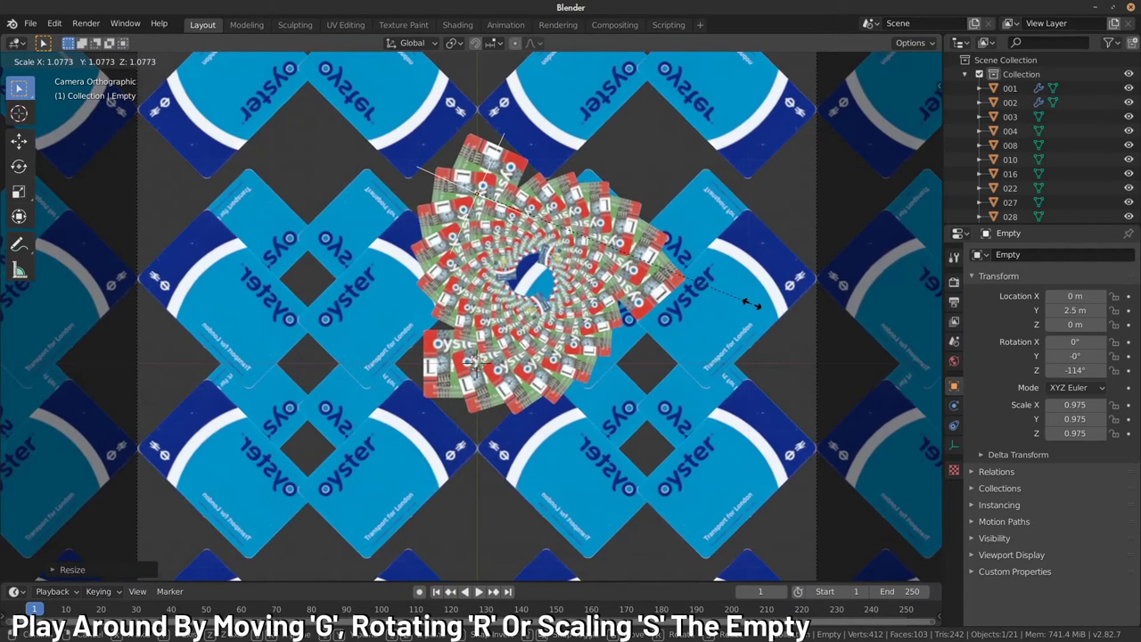
click(752, 304)
scroll(625, 295, down, 2)
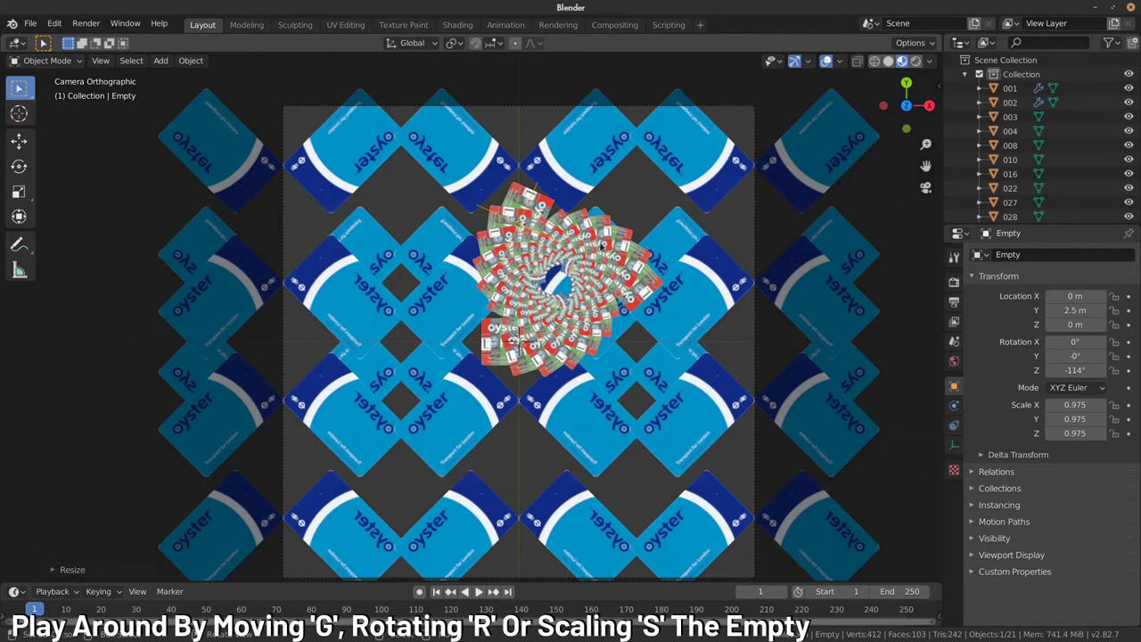
click(569, 235)
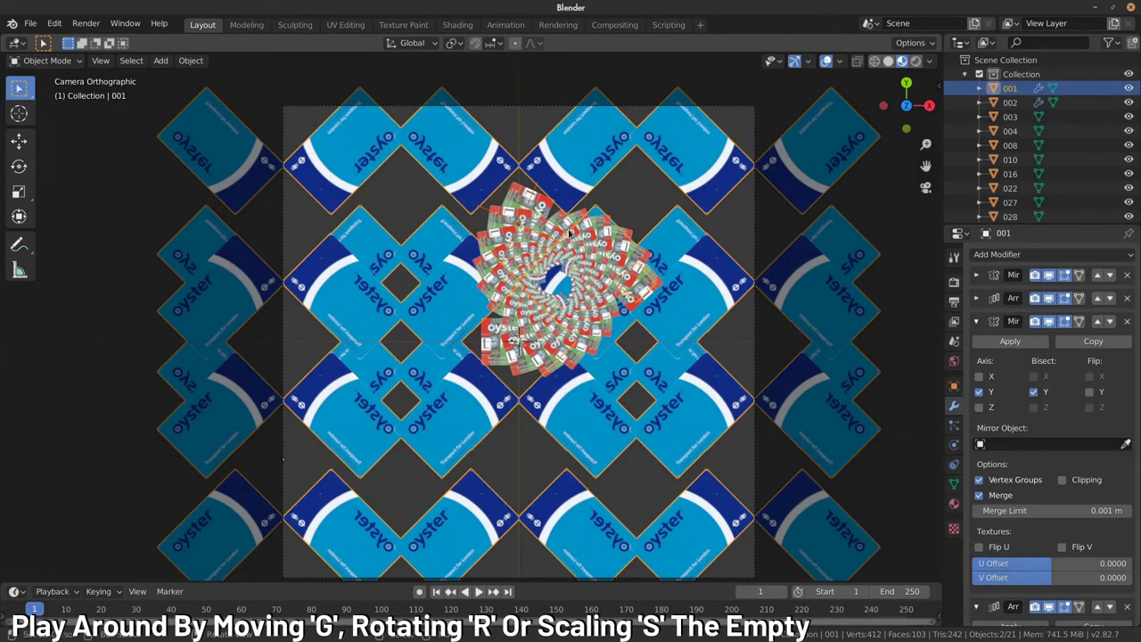
- Move the Empty and card 002 together about 0.83 m left and 1.25 m down
click(557, 217)
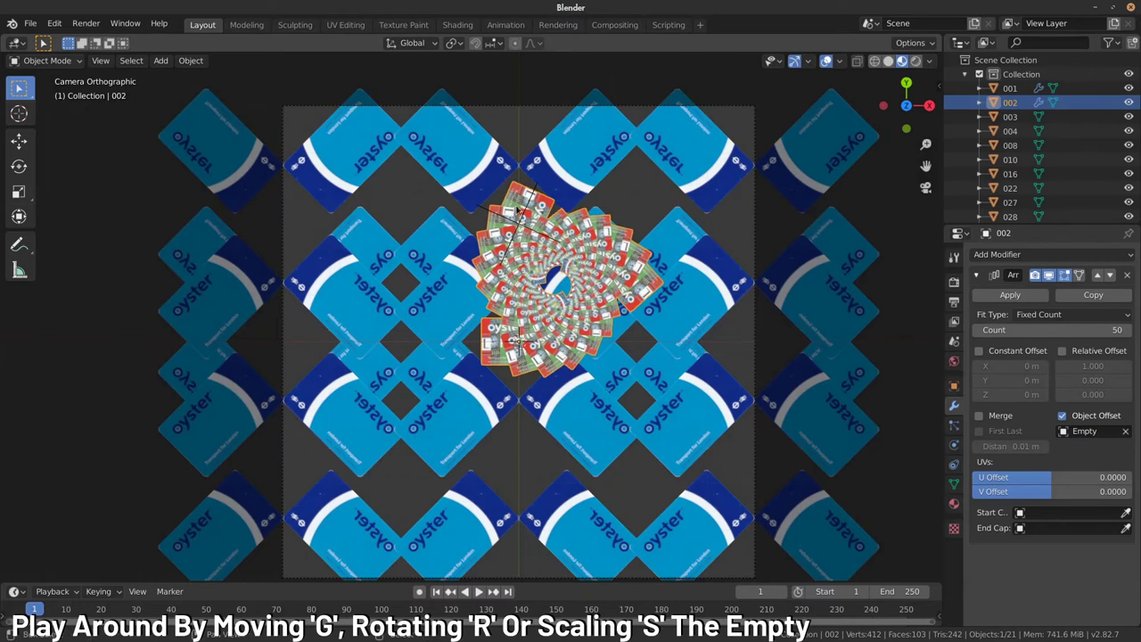
key(alt+a)
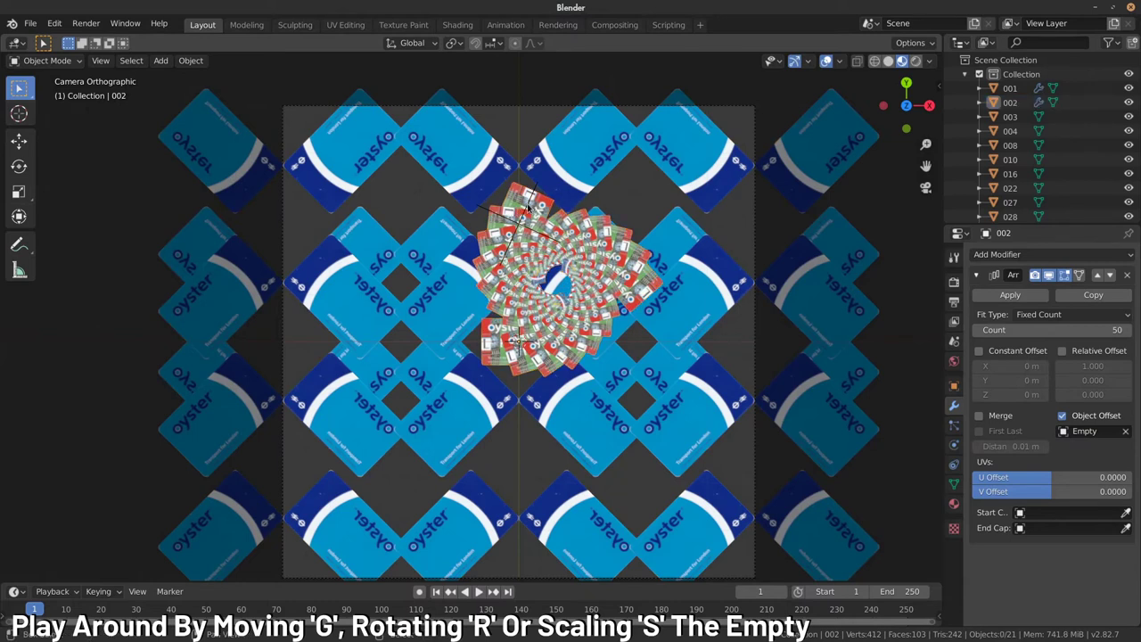
click(532, 203)
click(533, 203)
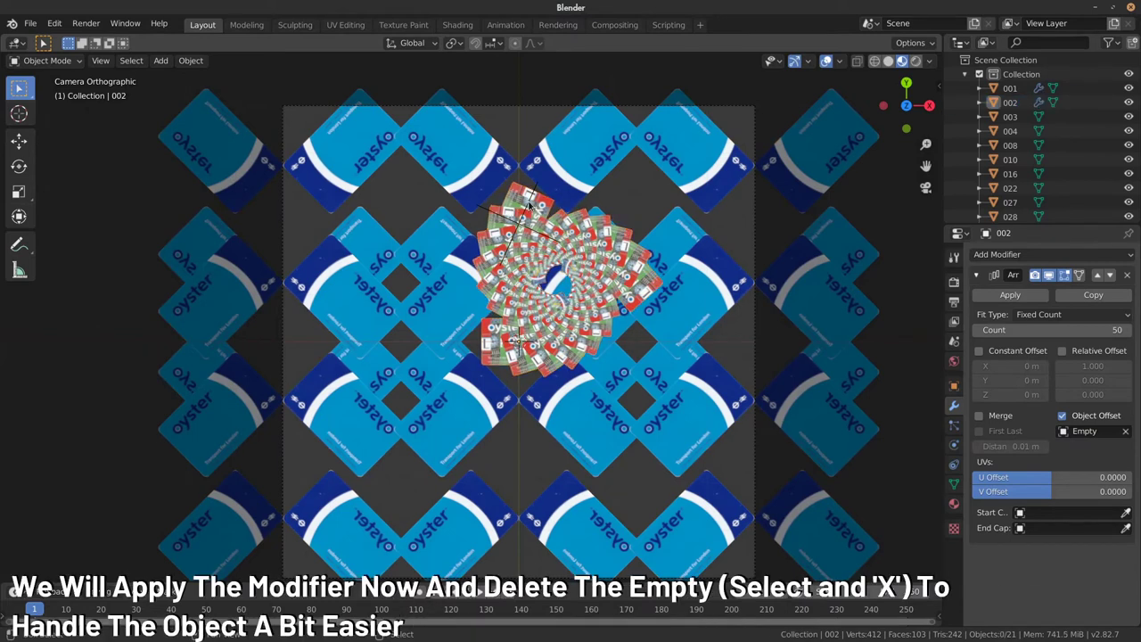
click(515, 202)
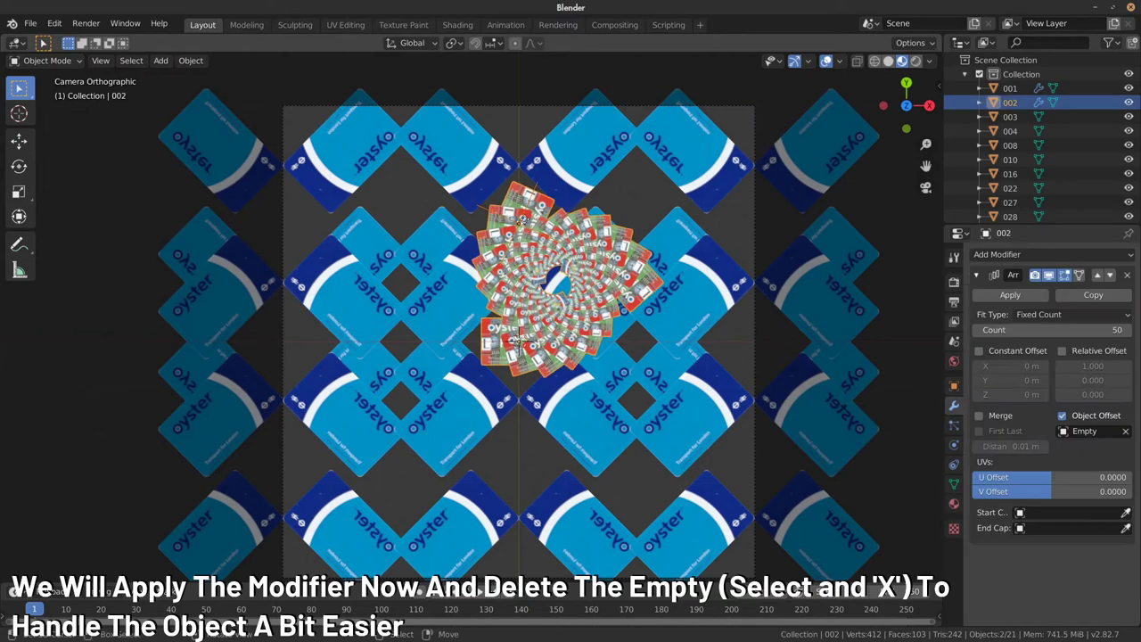
key(g)
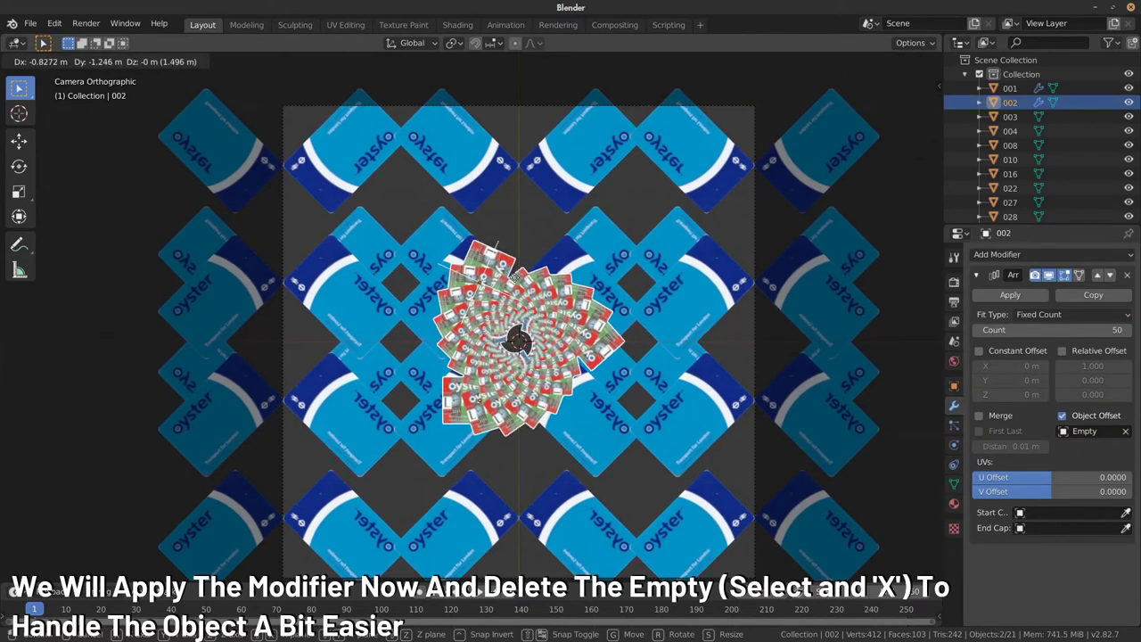
click(515, 278)
scroll(535, 330, down, 3)
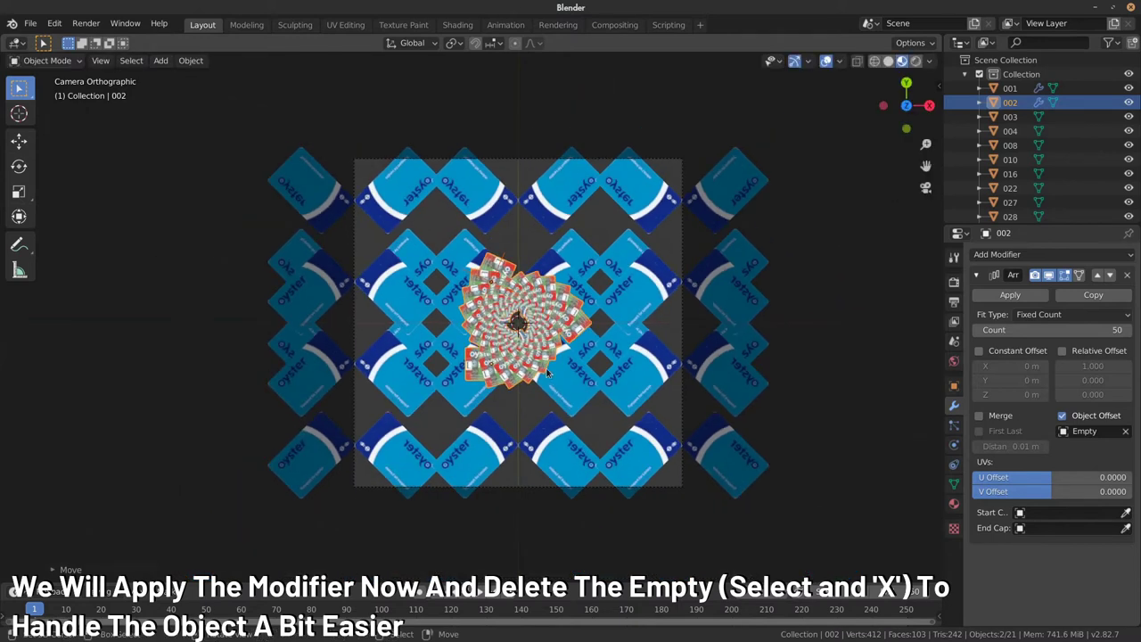
scroll(553, 369, up, 3)
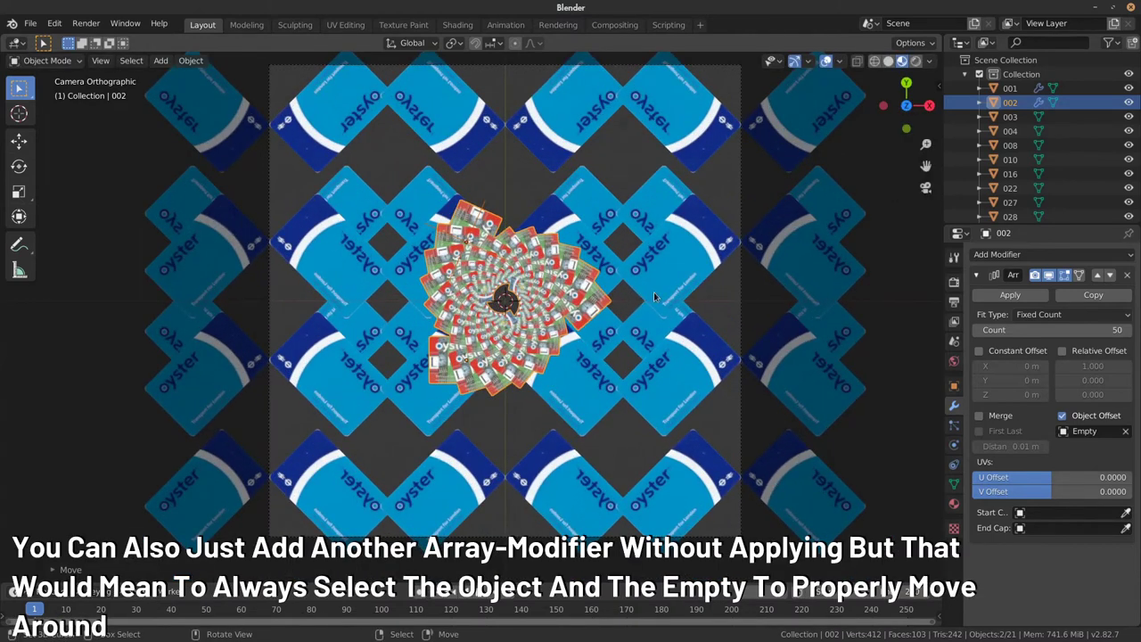
- Apply the spiral's Array modifier and delete the offset Empty
click(1025, 296)
click(484, 206)
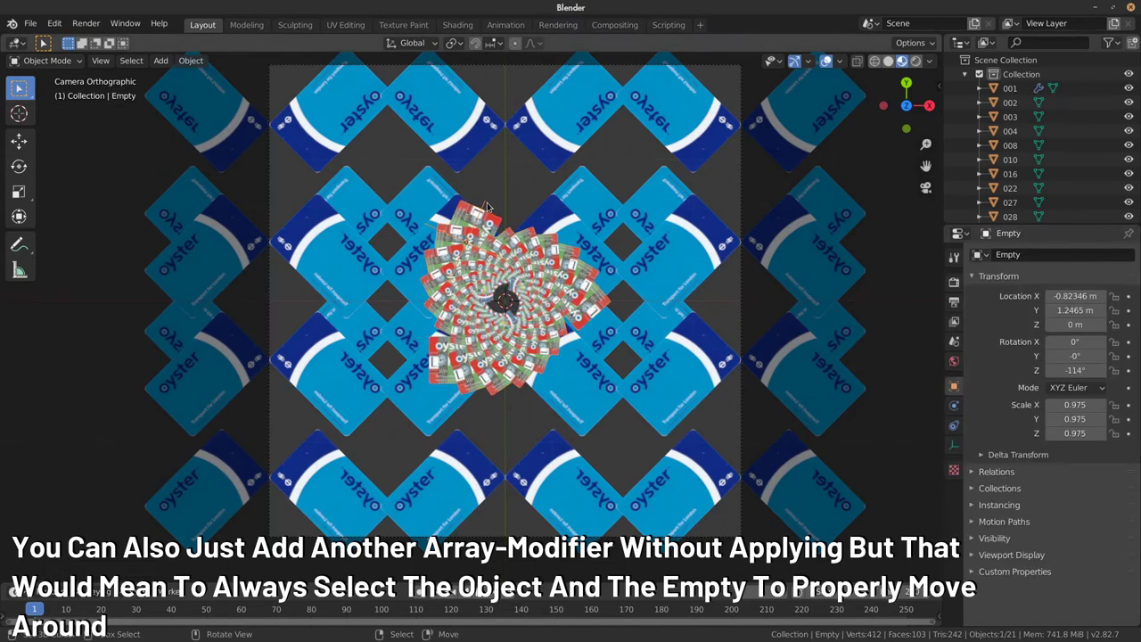
key(x)
click(482, 204)
- Select card spiral object 002 and add a new Array modifier to it
click(504, 248)
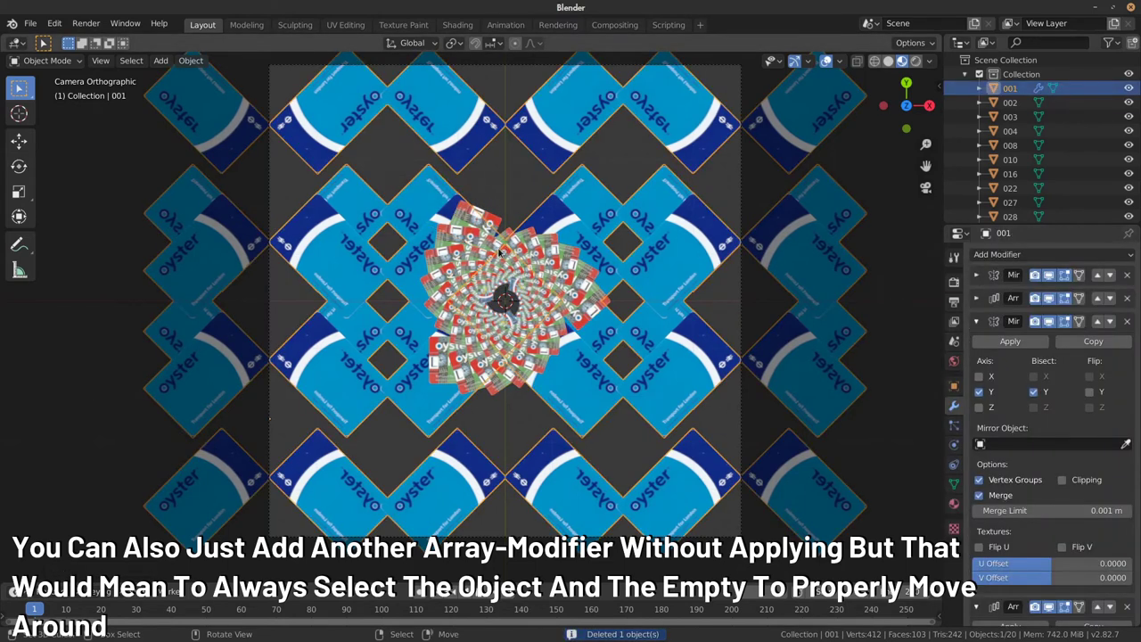
click(501, 221)
key(g)
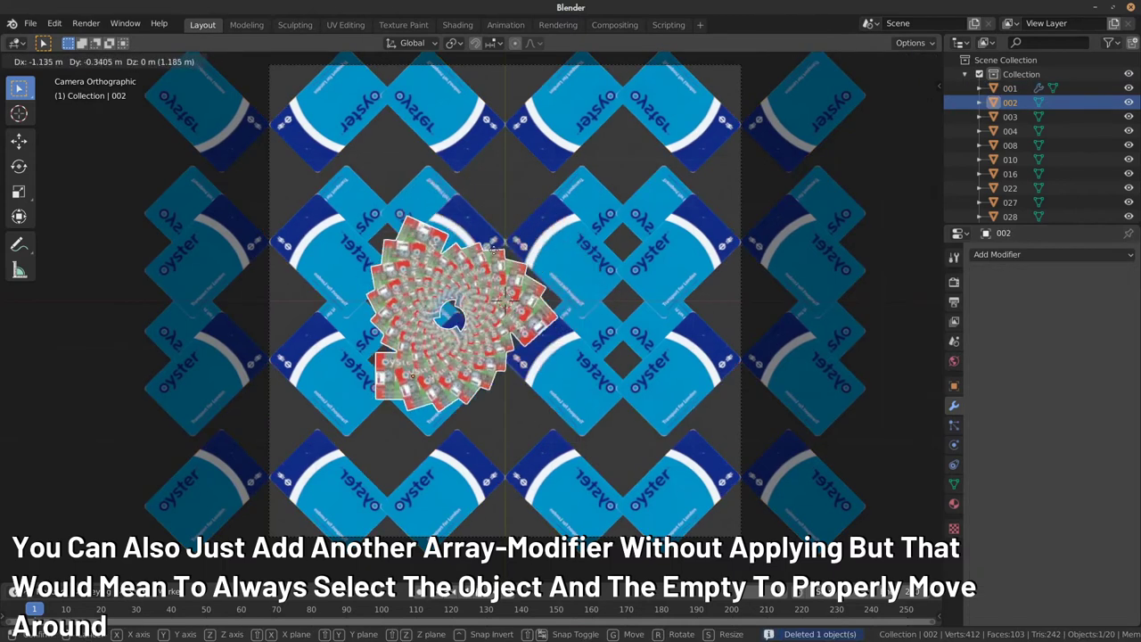
click(1015, 236)
click(1014, 261)
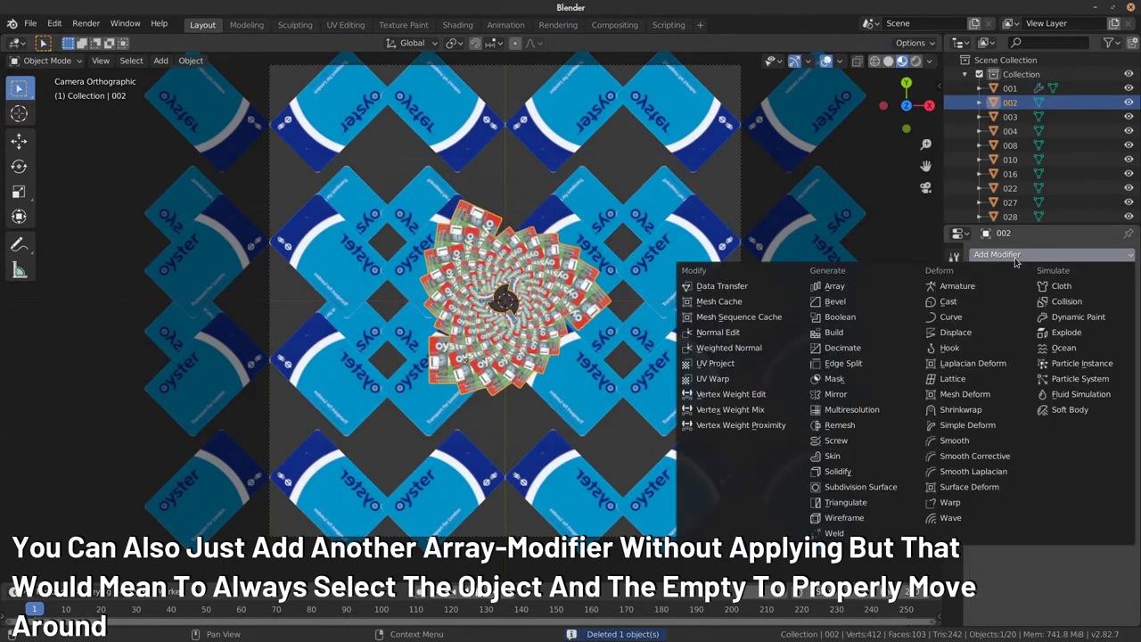
click(835, 287)
- Apply the spiral's scale, then move it 5 m along Y and -5 m along X
scroll(585, 297, down, 1)
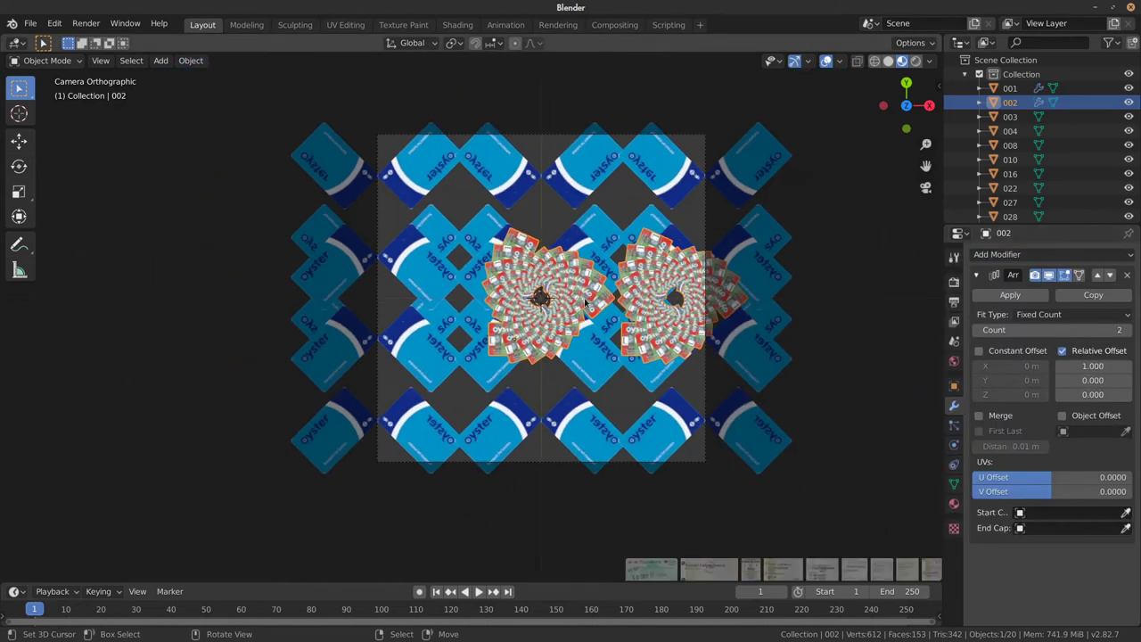
key(ctrl+a)
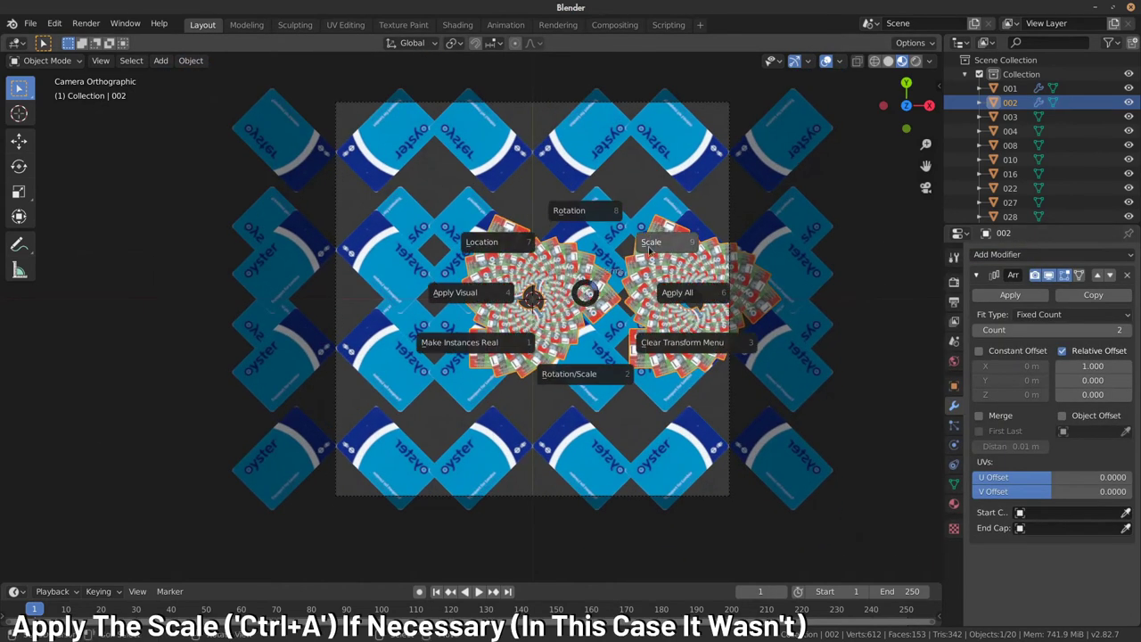
click(656, 247)
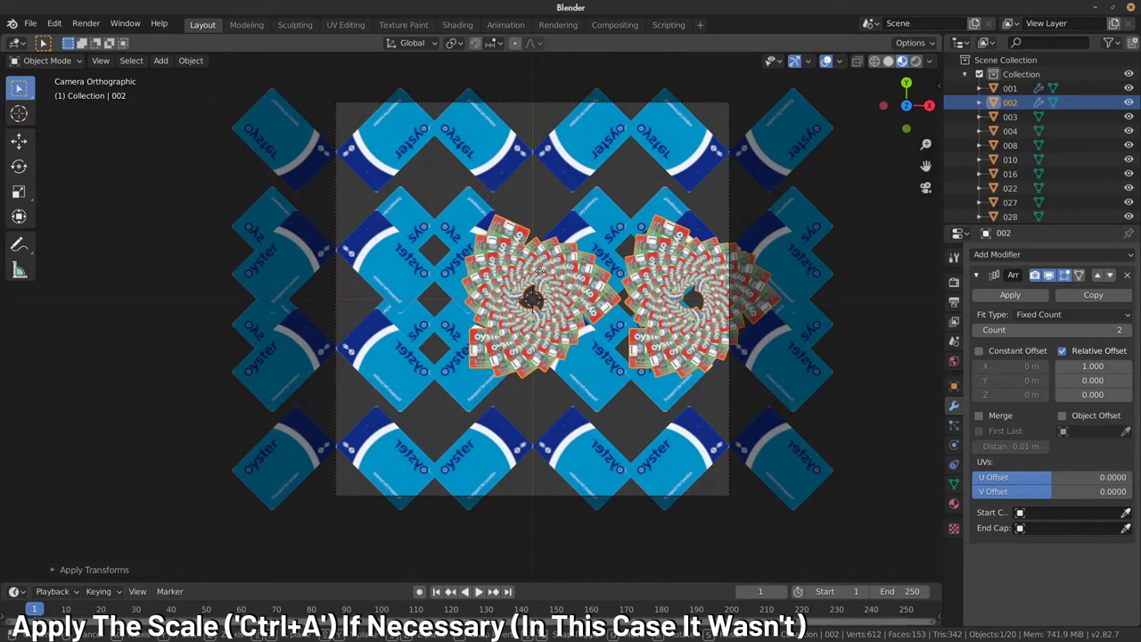
key(g)
key(y)
key(5)
key(Return)
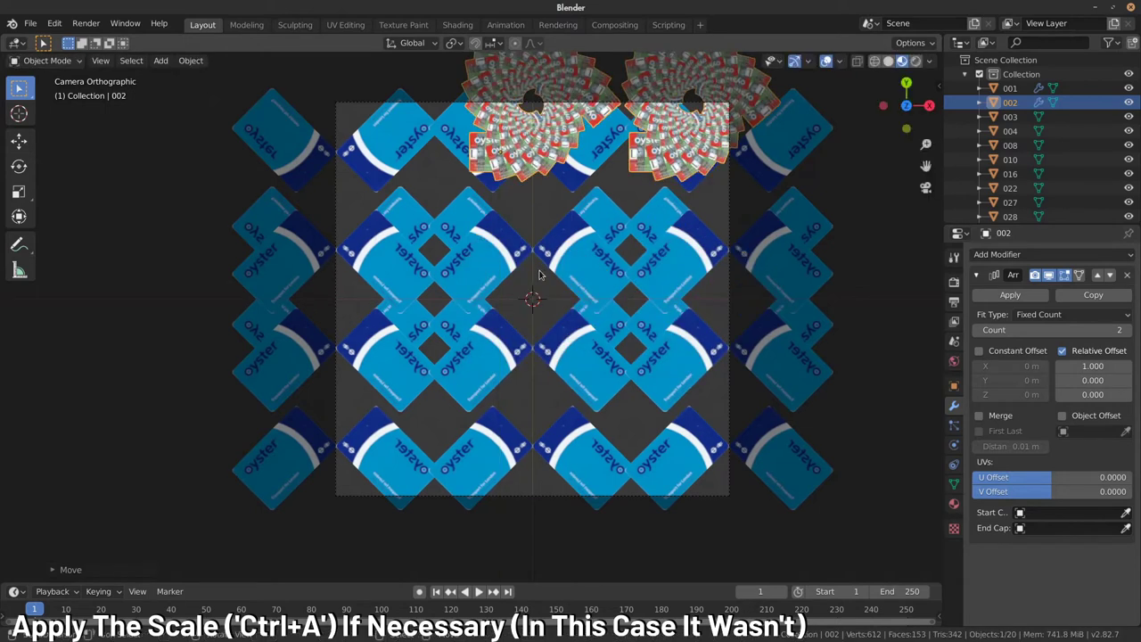
key(g)
key(x)
key(minus)
key(5)
key(Return)
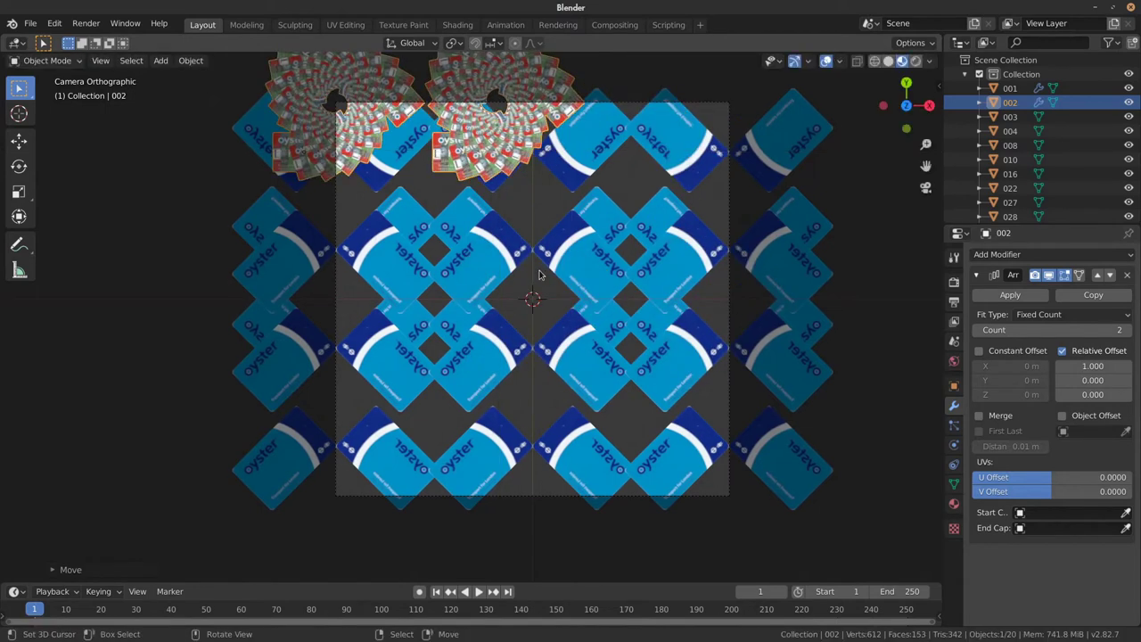
scroll(535, 278, down, 1)
shift+middle_drag(535, 278, 529, 312)
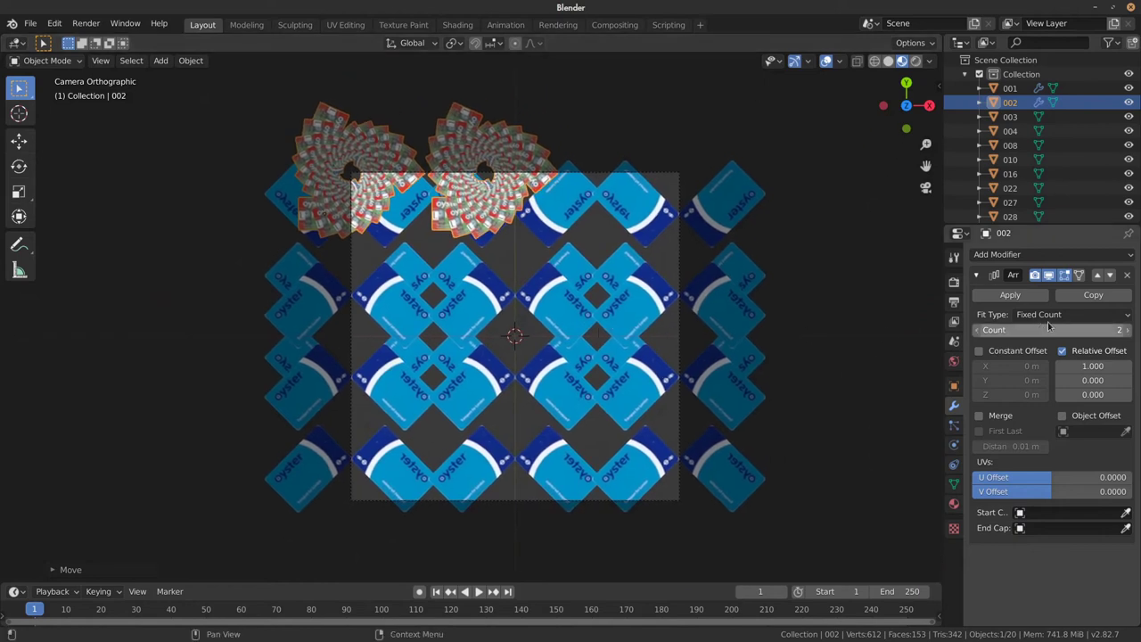
- Switch the new Array from relative to constant offset with X spacing of 10 m
click(1081, 351)
click(1008, 351)
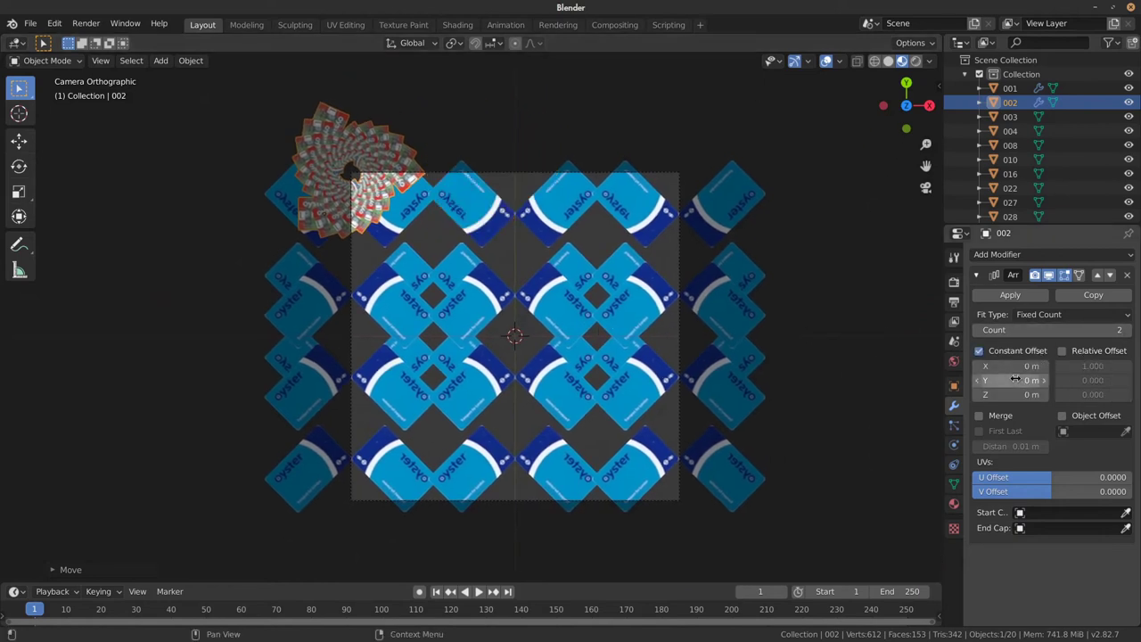
click(1014, 366)
text(5)
key(Return)
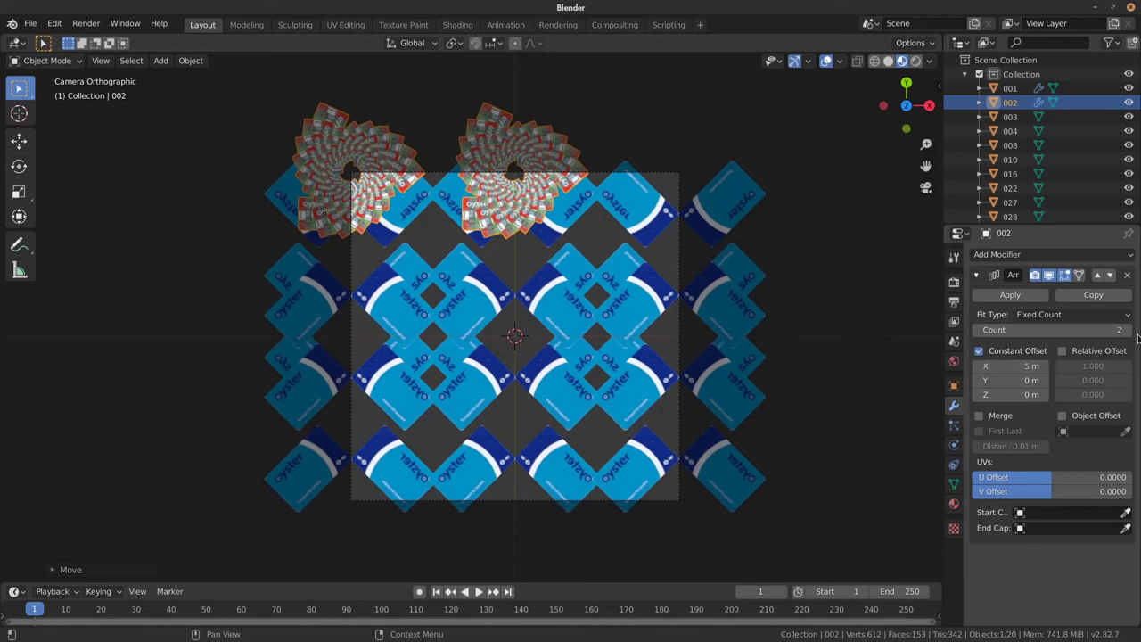
click(1027, 366)
text(10)
key(Return)
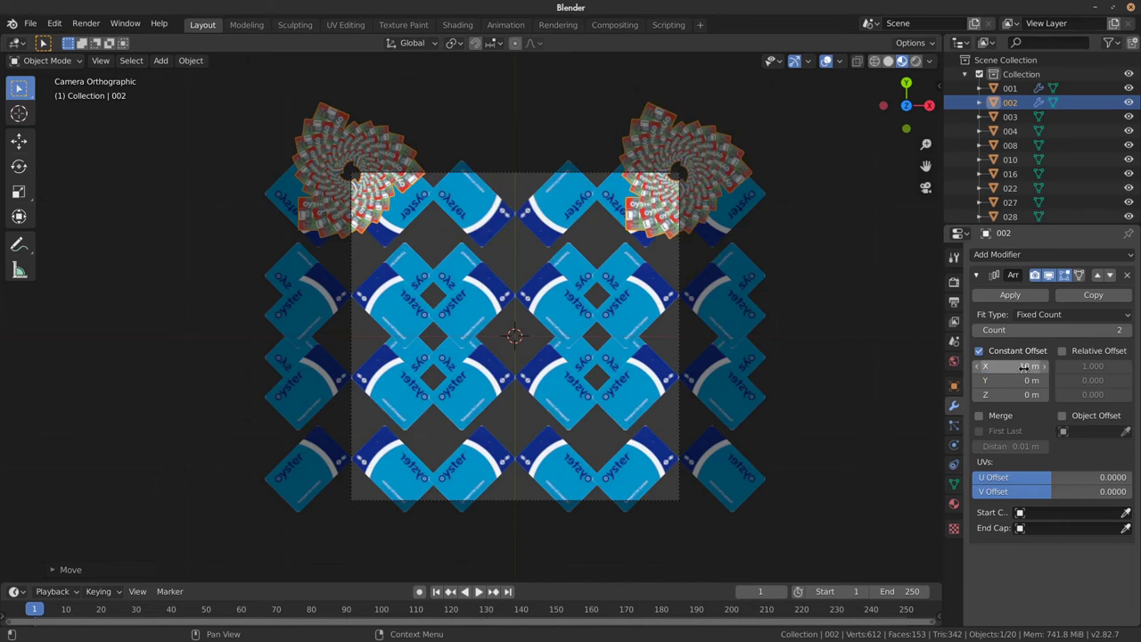
- Duplicate the Array modifier and give the copy a constant Y offset of -10 m
click(1086, 298)
scroll(1034, 401, down, 3)
click(1021, 457)
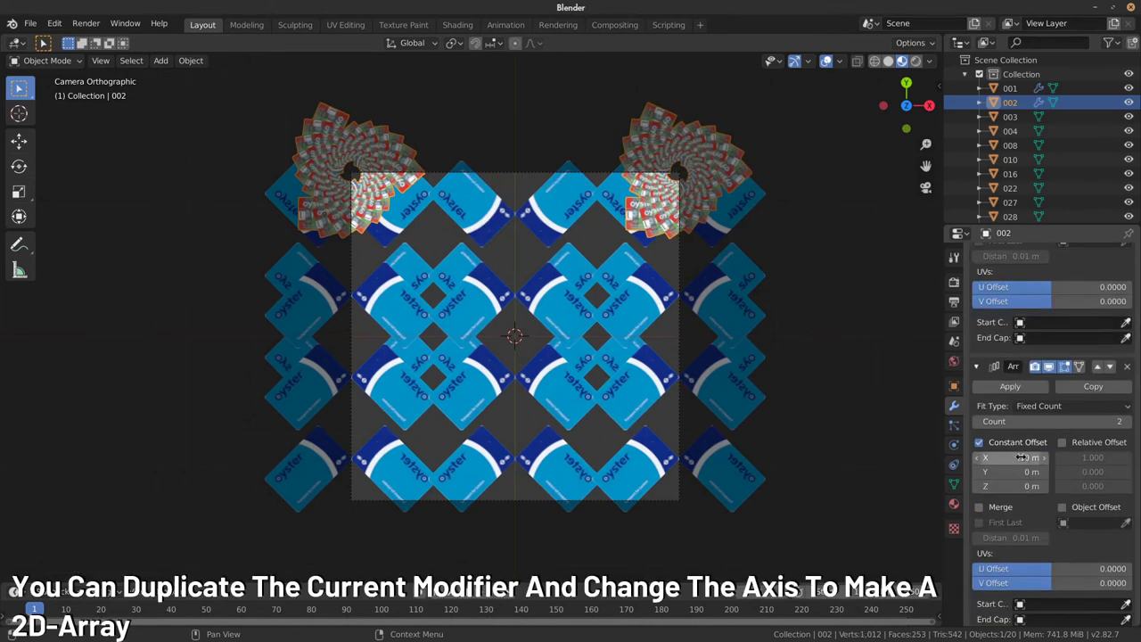
key(Tab)
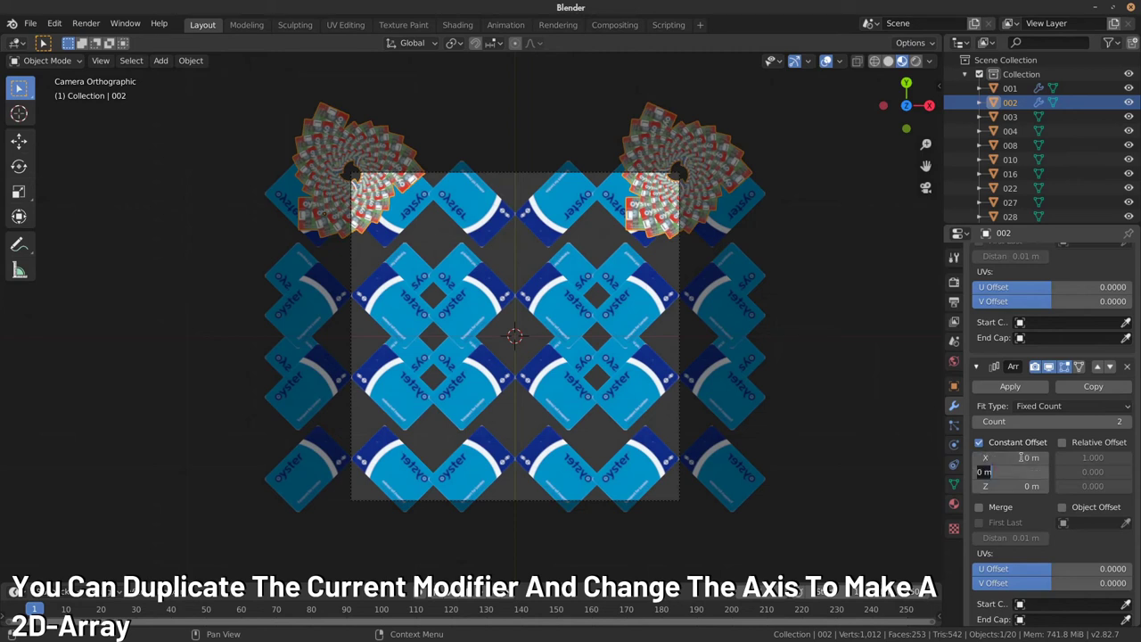
text(-10)
key(Return)
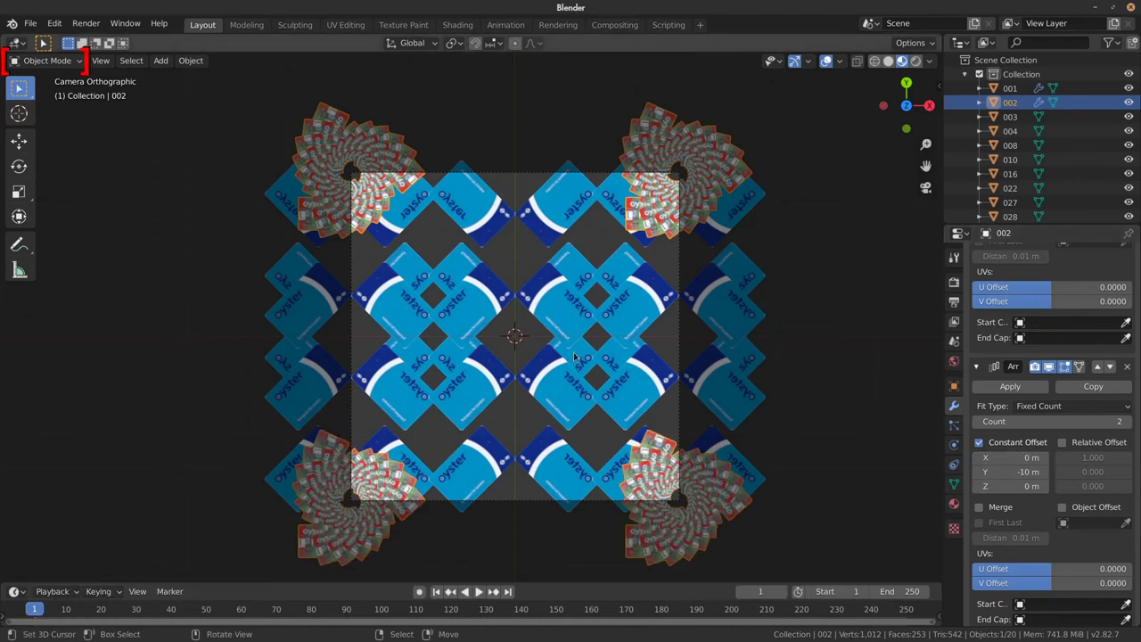
- Scale up the card fan's mesh in Edit Mode
key(Tab)
key(s)
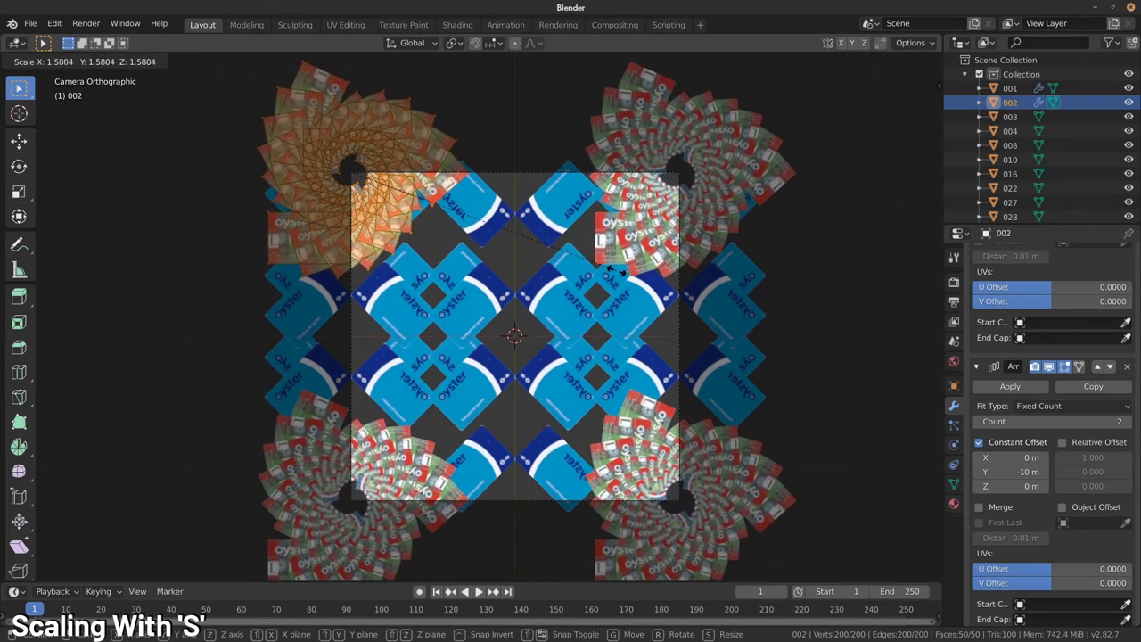
click(624, 260)
key(Tab)
- Render the tiled pattern with F12 to check it
key(F12)
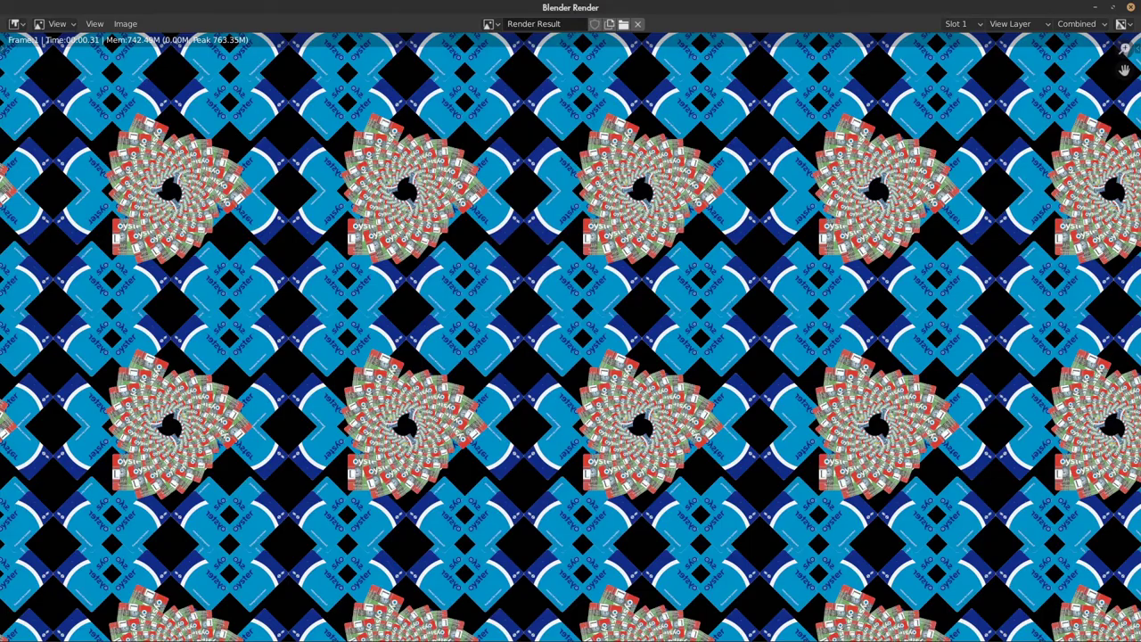
key(Escape)
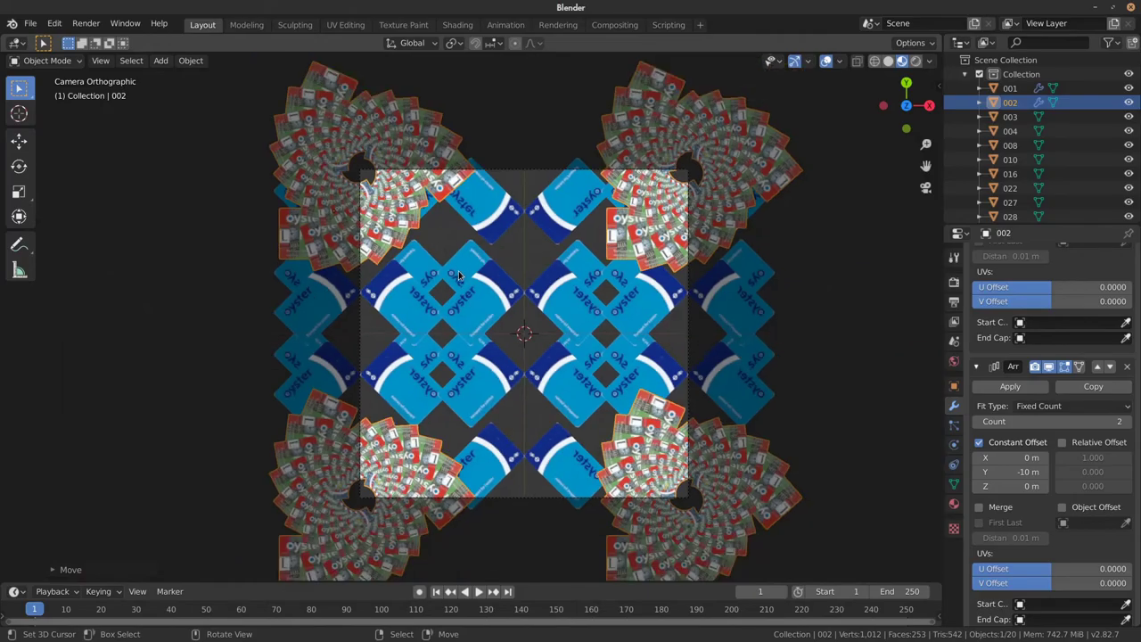
scroll(350, 294, down, 3)
scroll(612, 485, up, 1)
scroll(706, 475, up, 4)
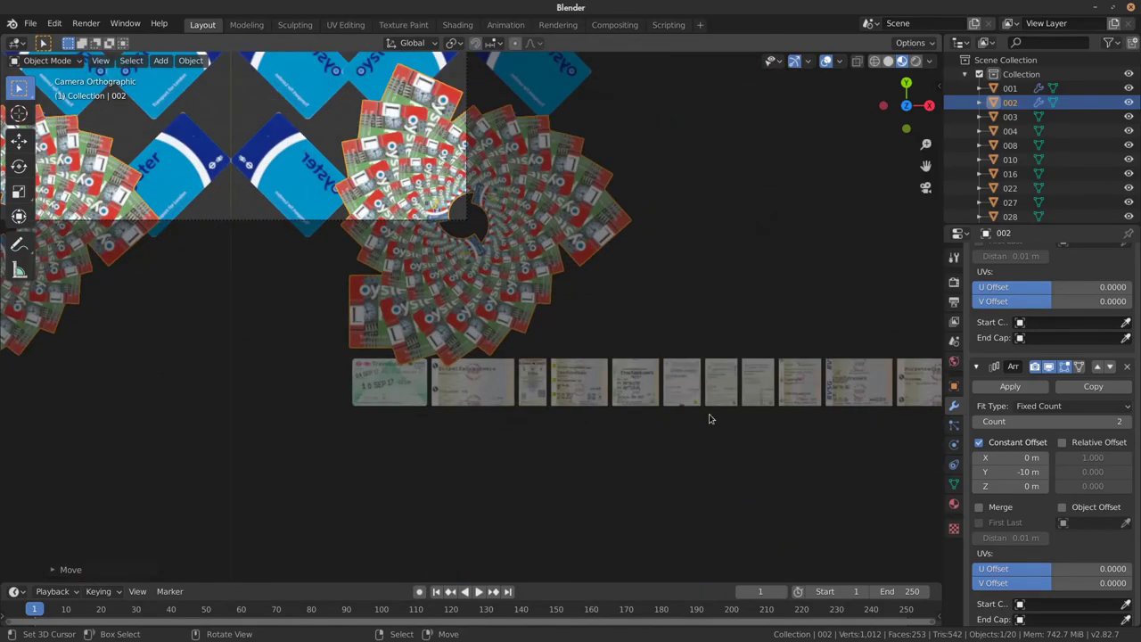
- Select Travelcard ticket 003 and clear its location so it sits at the world origin
click(380, 392)
scroll(383, 392, down, 4)
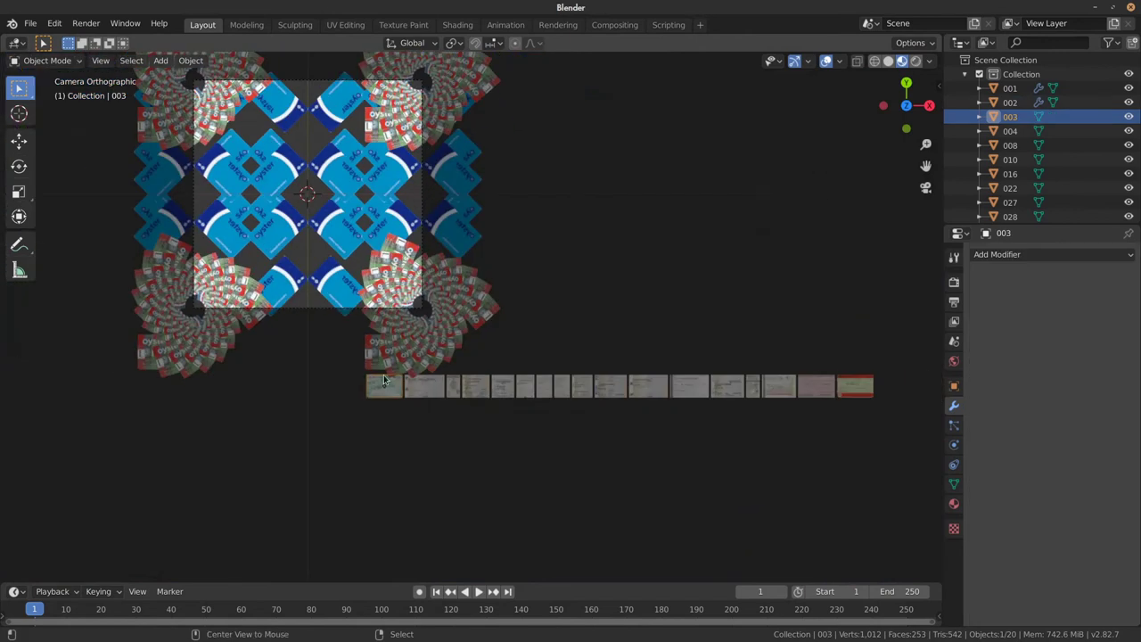
key(alt+g)
scroll(285, 236, down, 2)
scroll(290, 192, up, 6)
key(g)
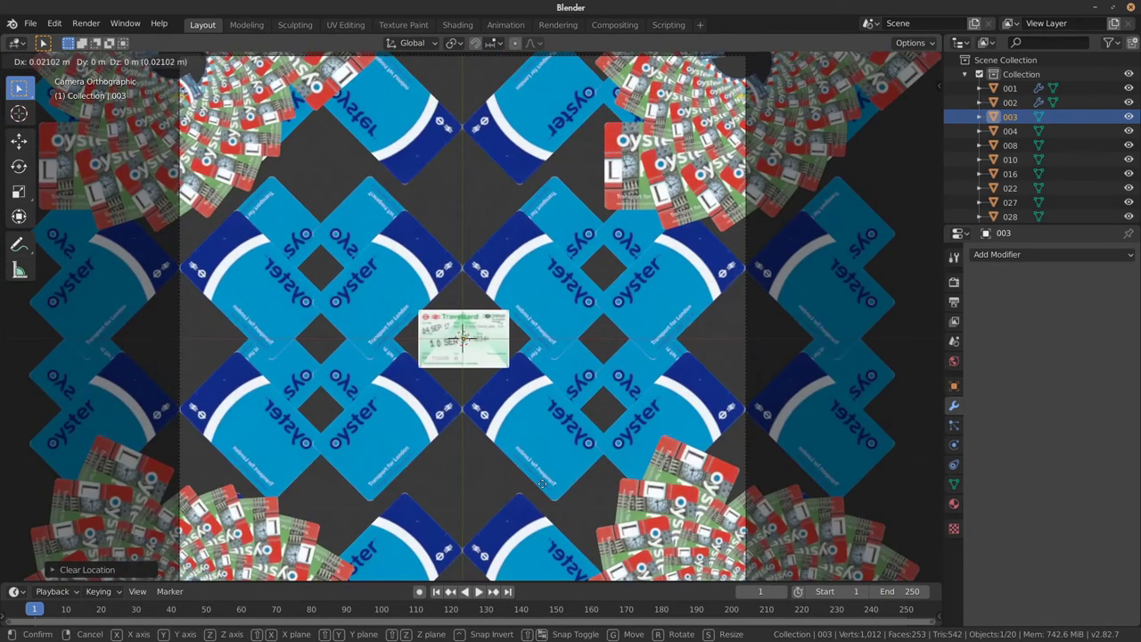
key(z)
click(543, 490)
scroll(519, 439, down, 1)
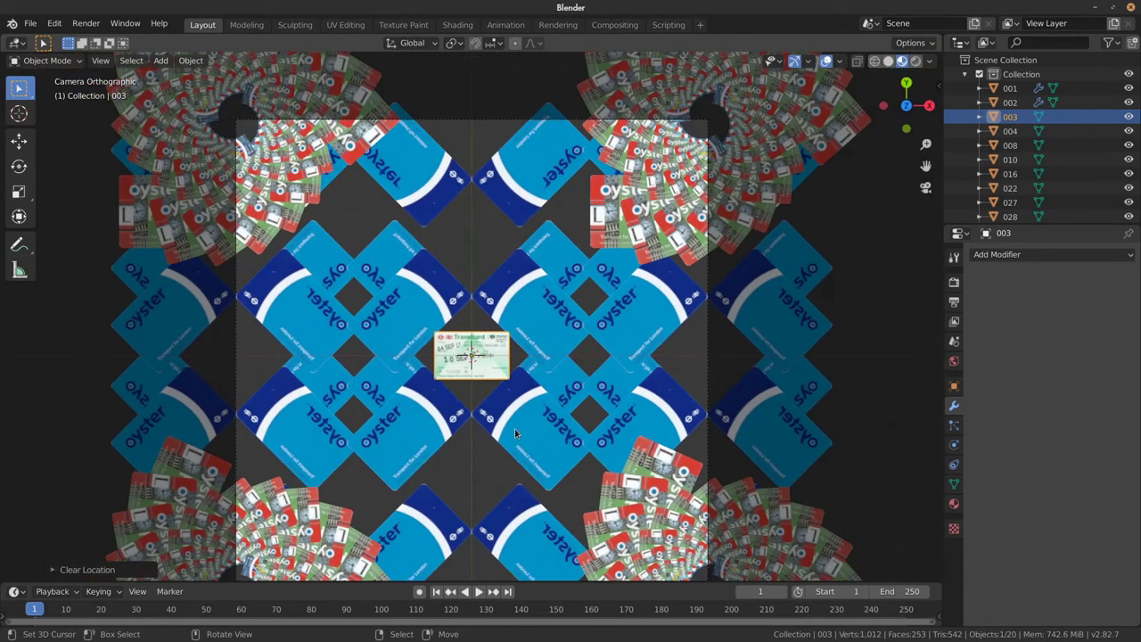
shift+middle_drag(491, 435, 512, 394)
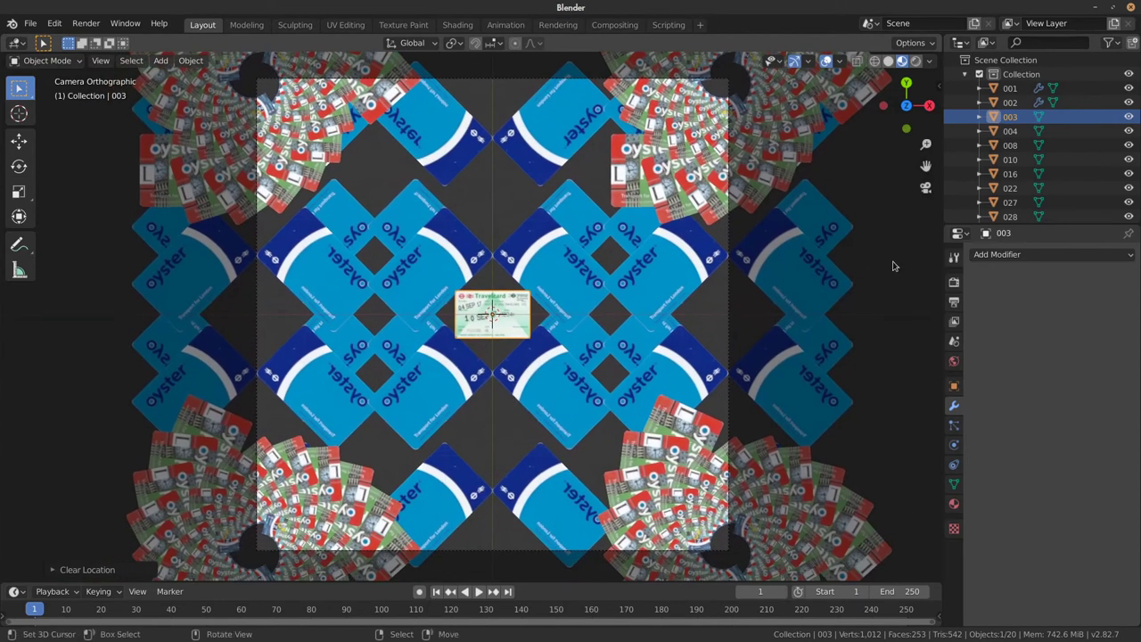
click(1058, 255)
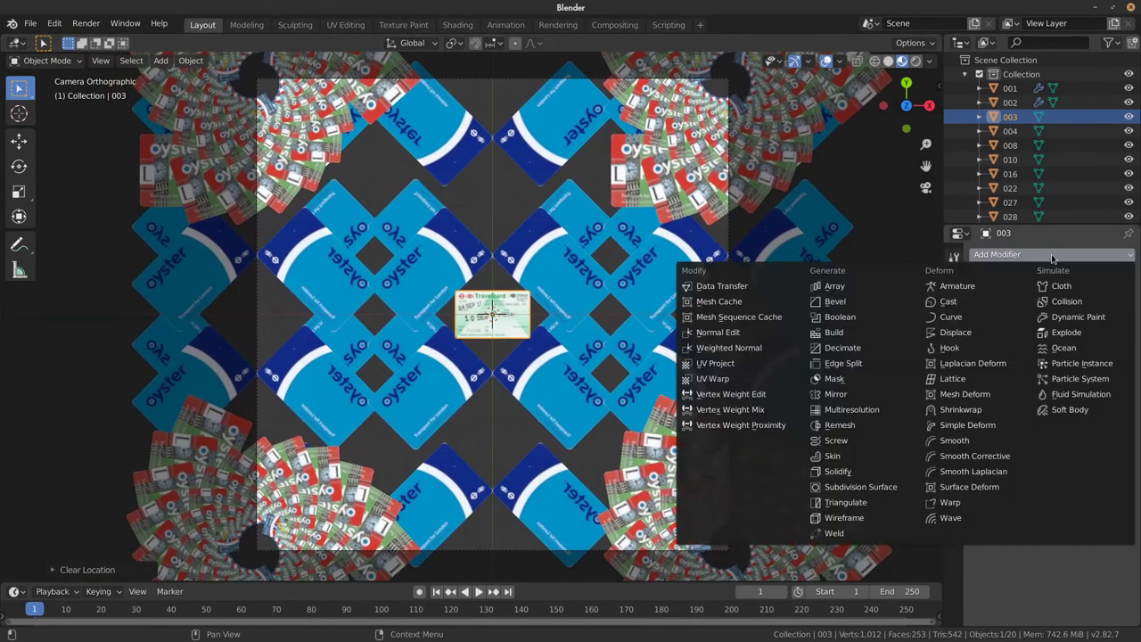
- Add a Mirror modifier to the ticket and shift its face off-centre along X in Edit Mode
click(866, 395)
scroll(473, 267, up, 2)
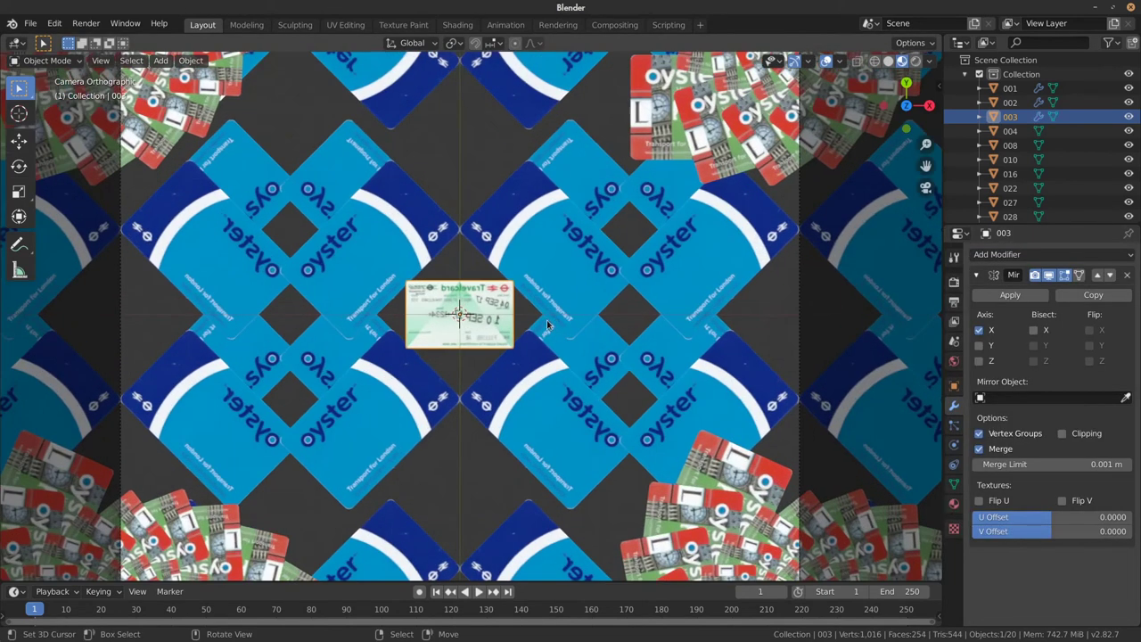
scroll(472, 268, up, 2)
key(Tab)
key(g)
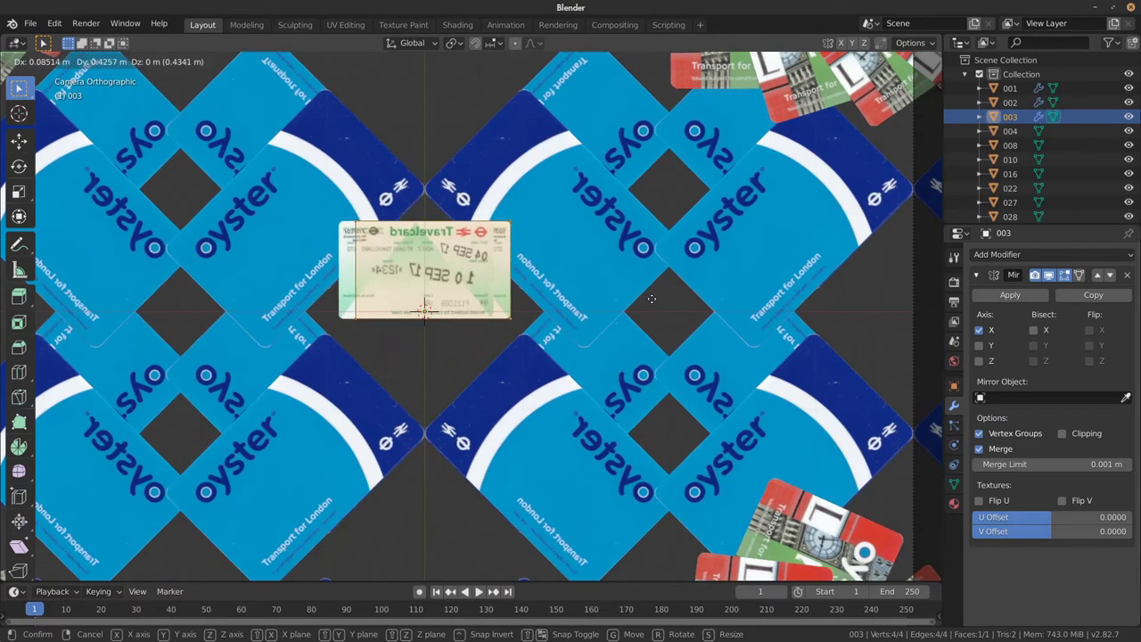
key(y)
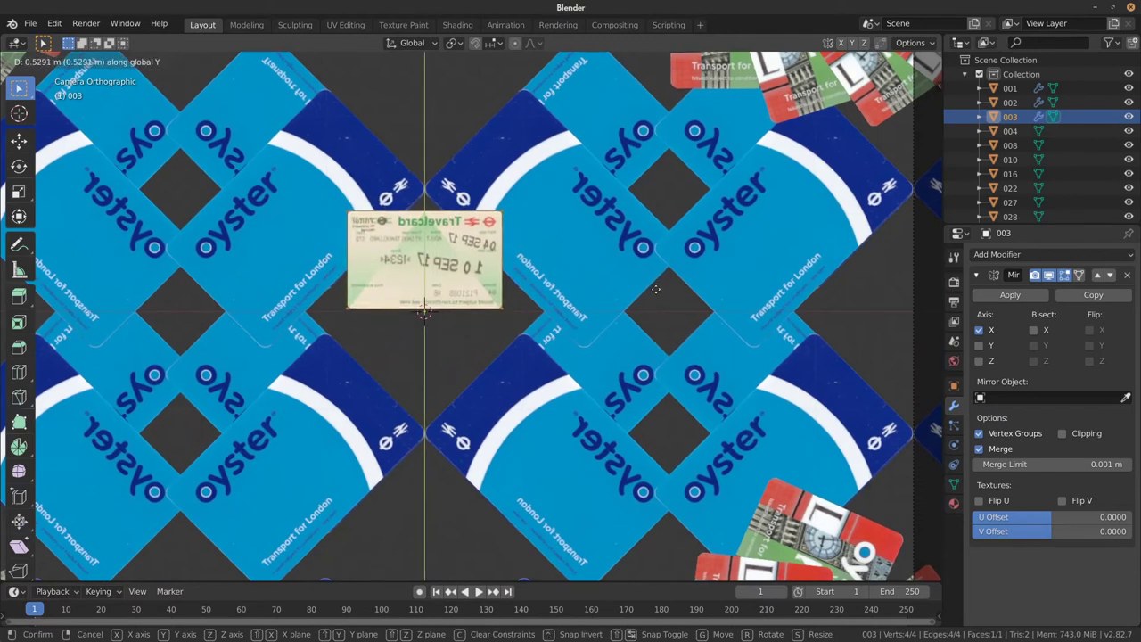
key(x)
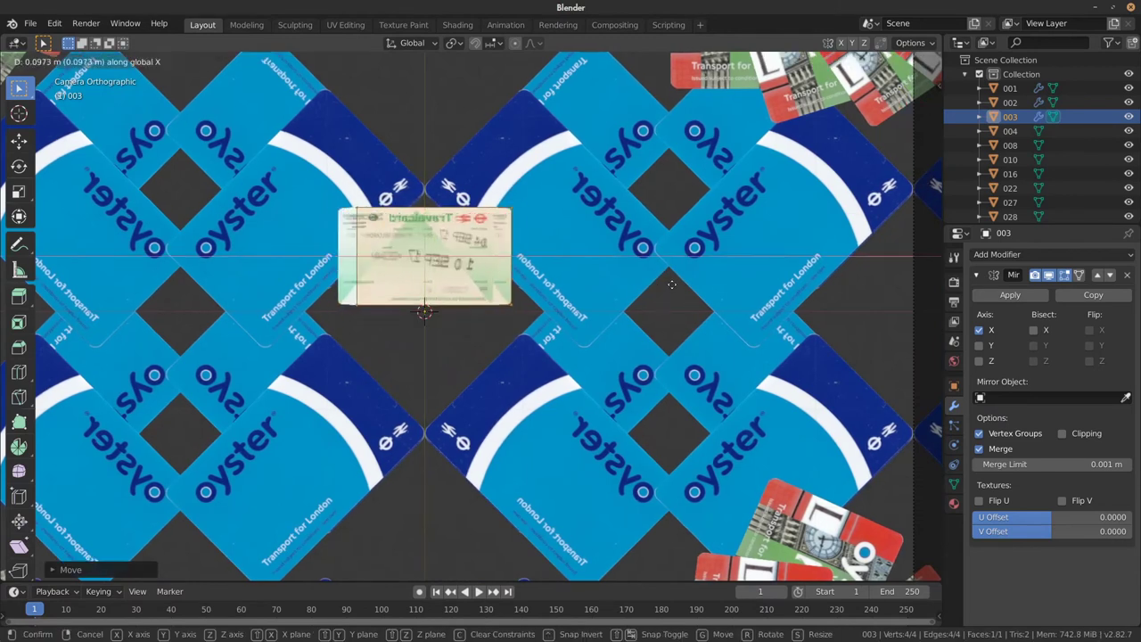
click(740, 283)
- Enable mirroring on Y as well so four tickets meet at the centre
scroll(696, 295, down, 3)
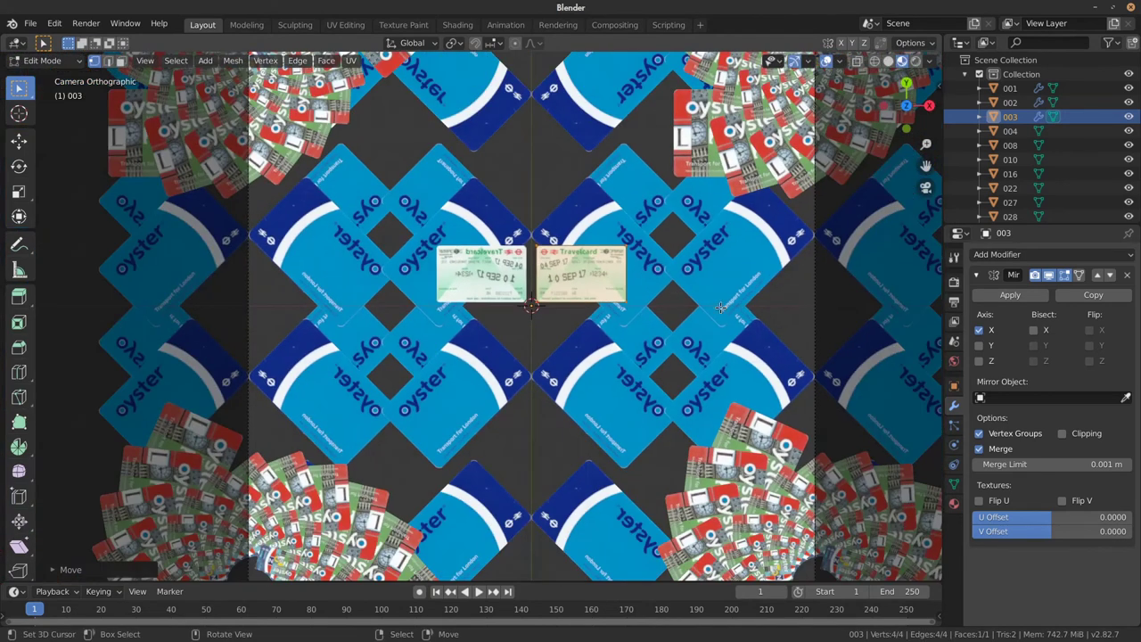
click(980, 346)
scroll(640, 310, up, 3)
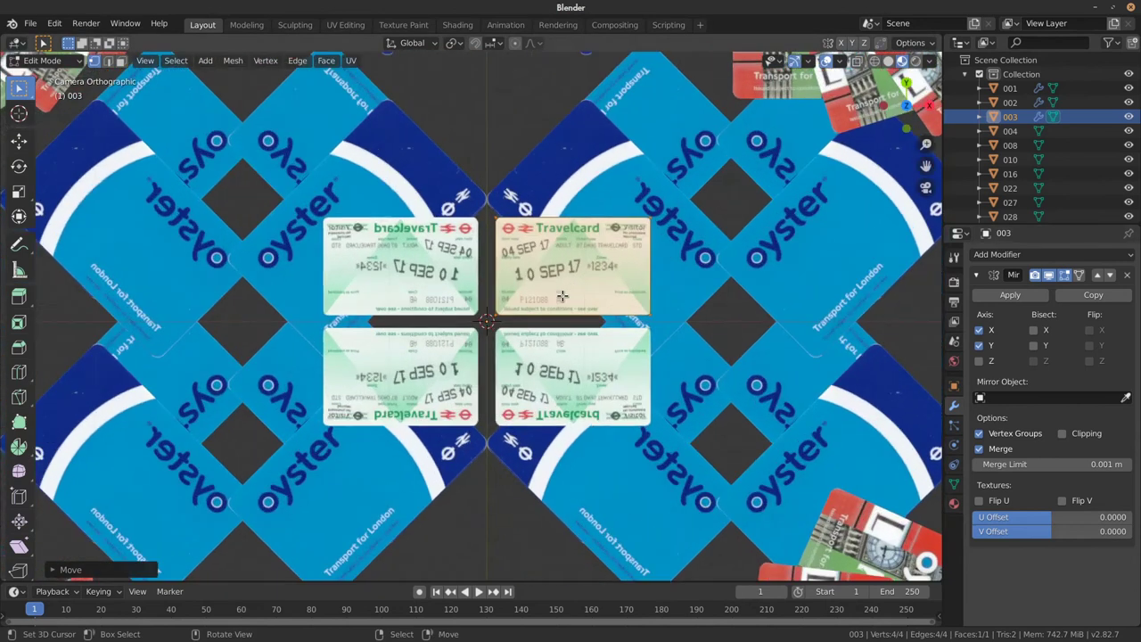
key(Tab)
scroll(638, 310, down, 2)
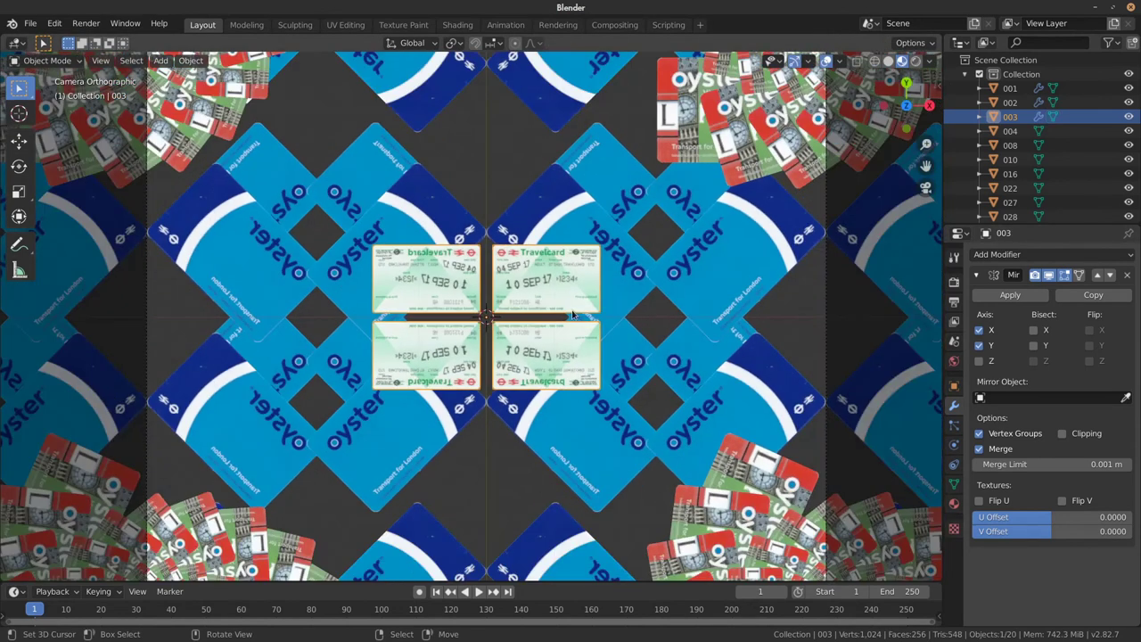
click(1011, 295)
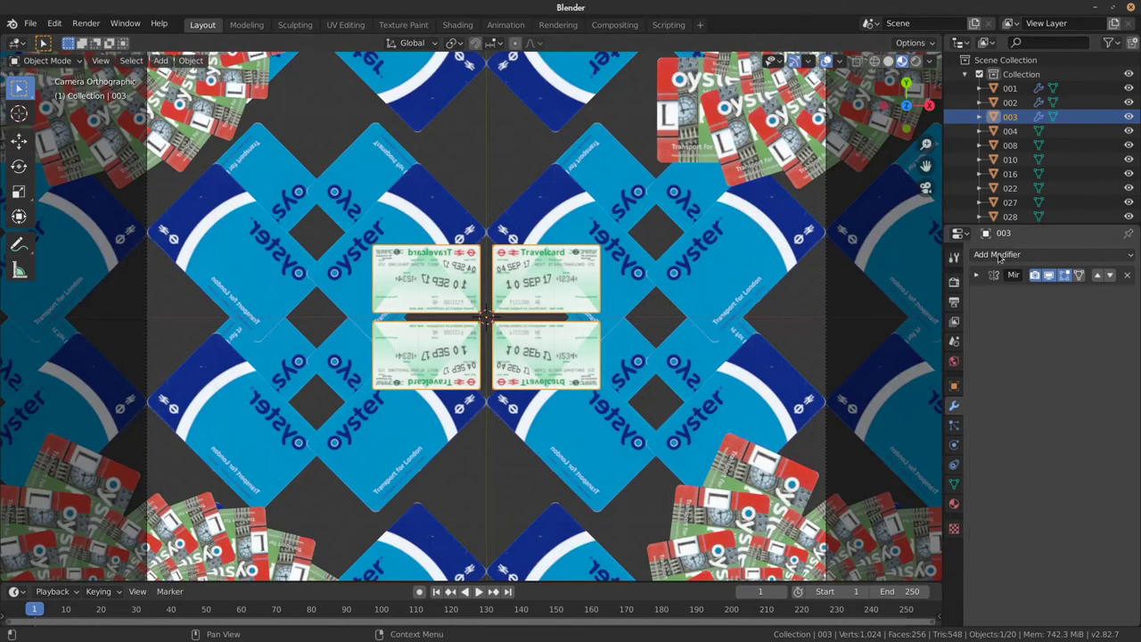
- Add an Array to the tickets, disable relative offset, and move them to the frame's left edge
click(999, 255)
click(862, 286)
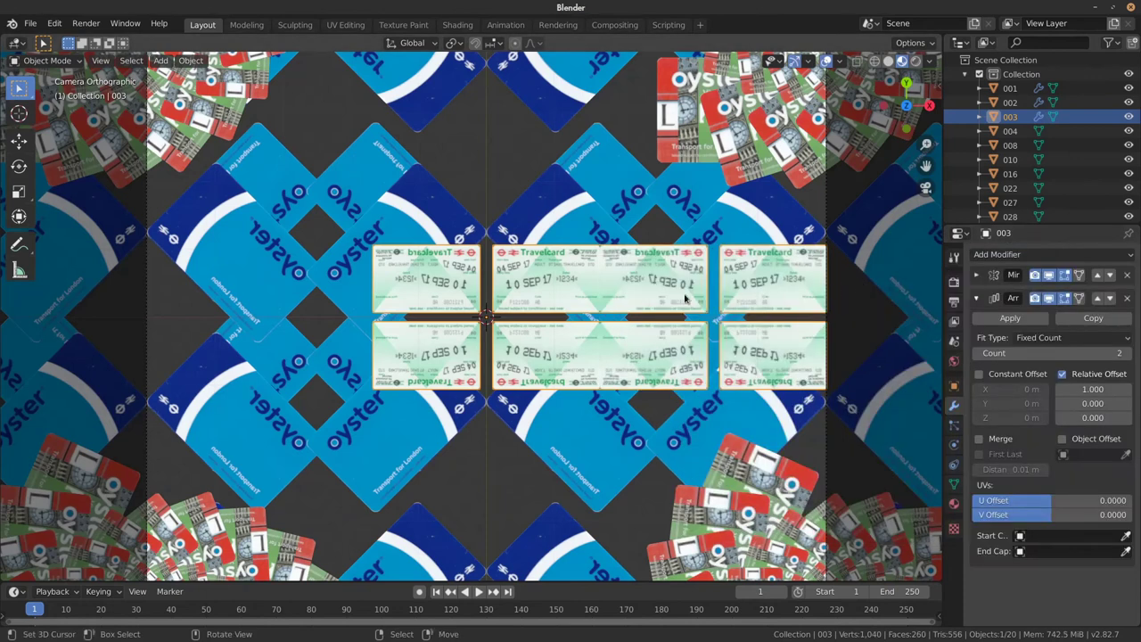
scroll(646, 299, down, 2)
scroll(615, 316, up, 1)
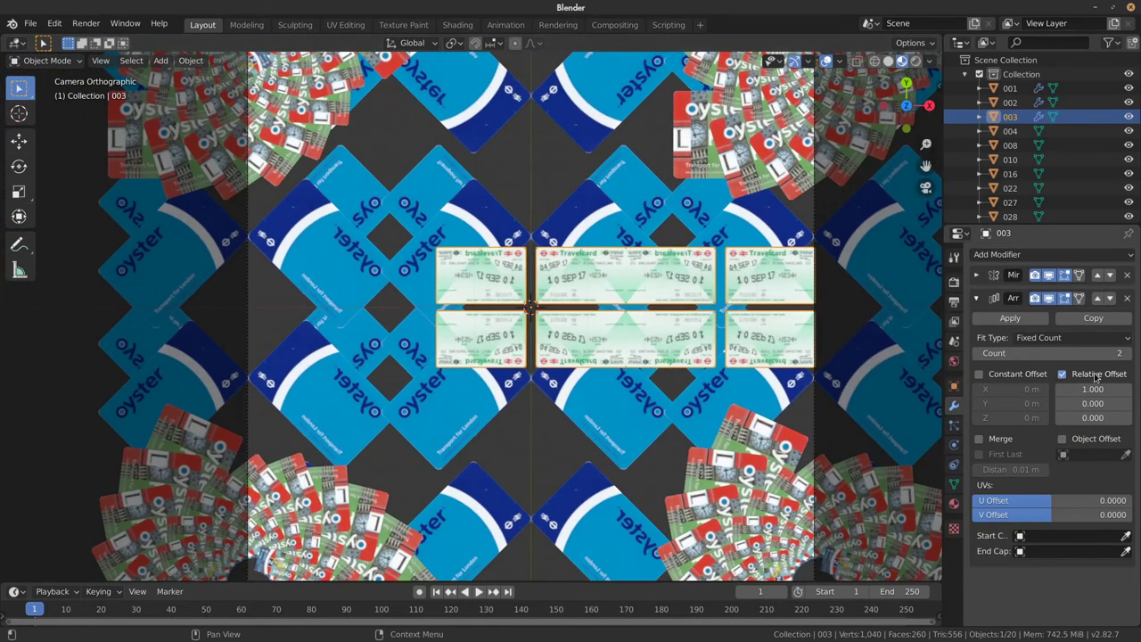
click(1096, 378)
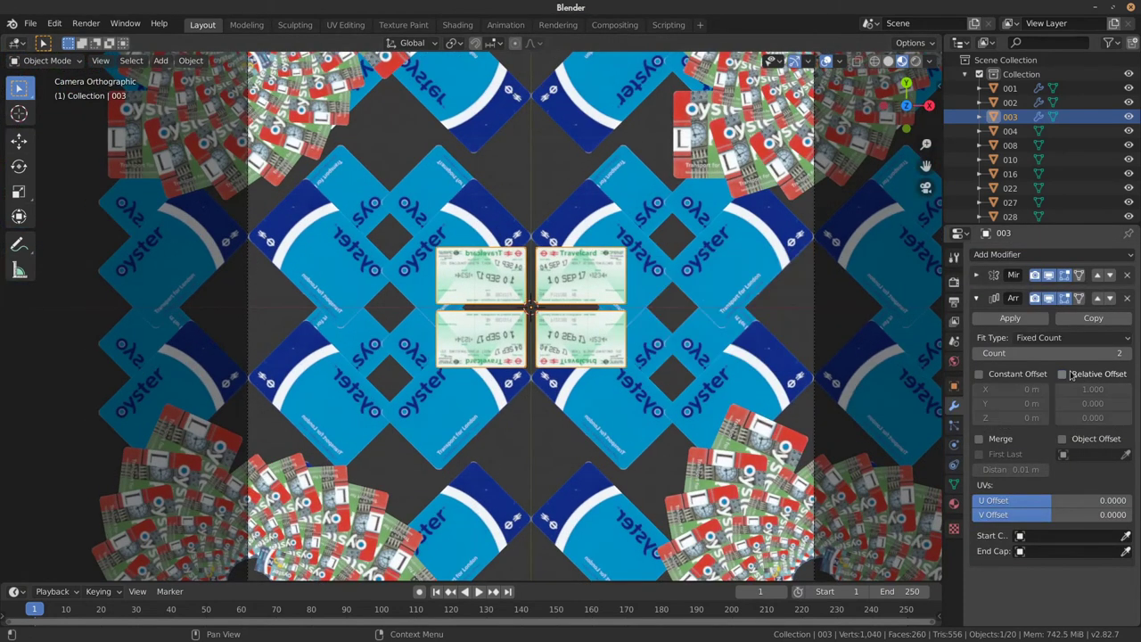
scroll(515, 288, down, 2)
key(Delete)
key(g)
key(x)
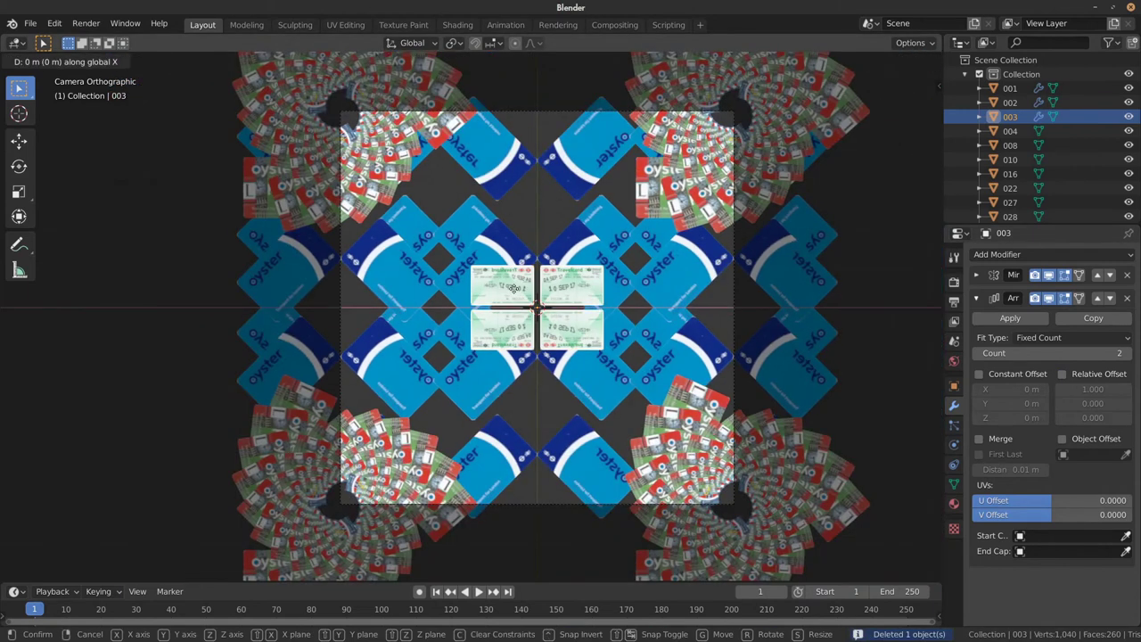
drag(514, 287, 320, 287)
click(320, 288)
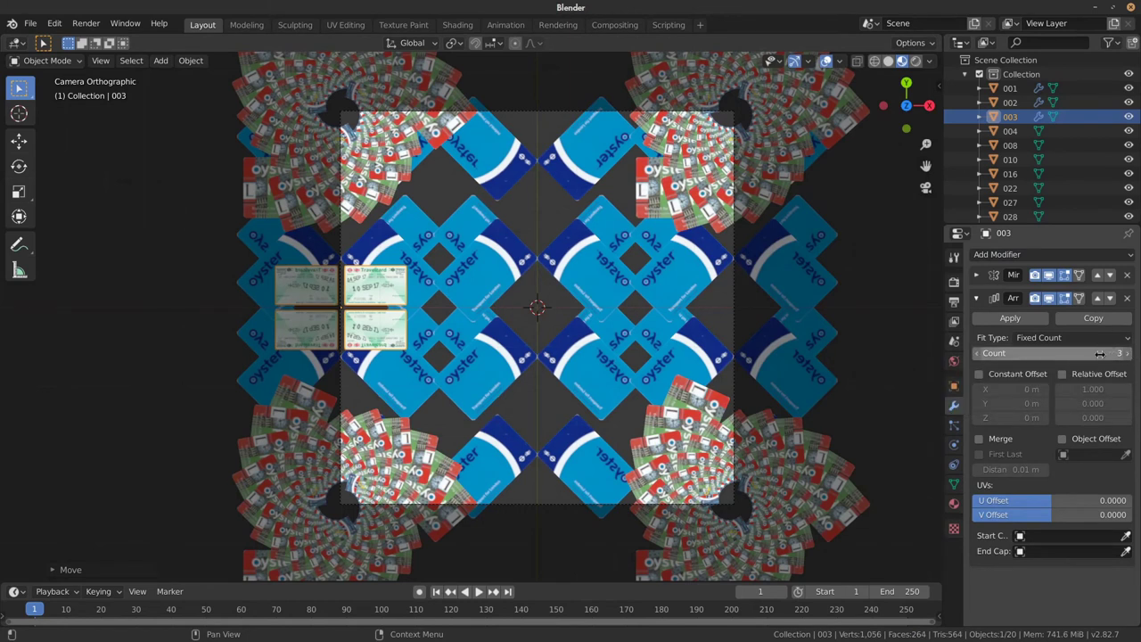
- Switch the ticket array to a constant X offset of 2.5 m, widen it, and render
click(1000, 379)
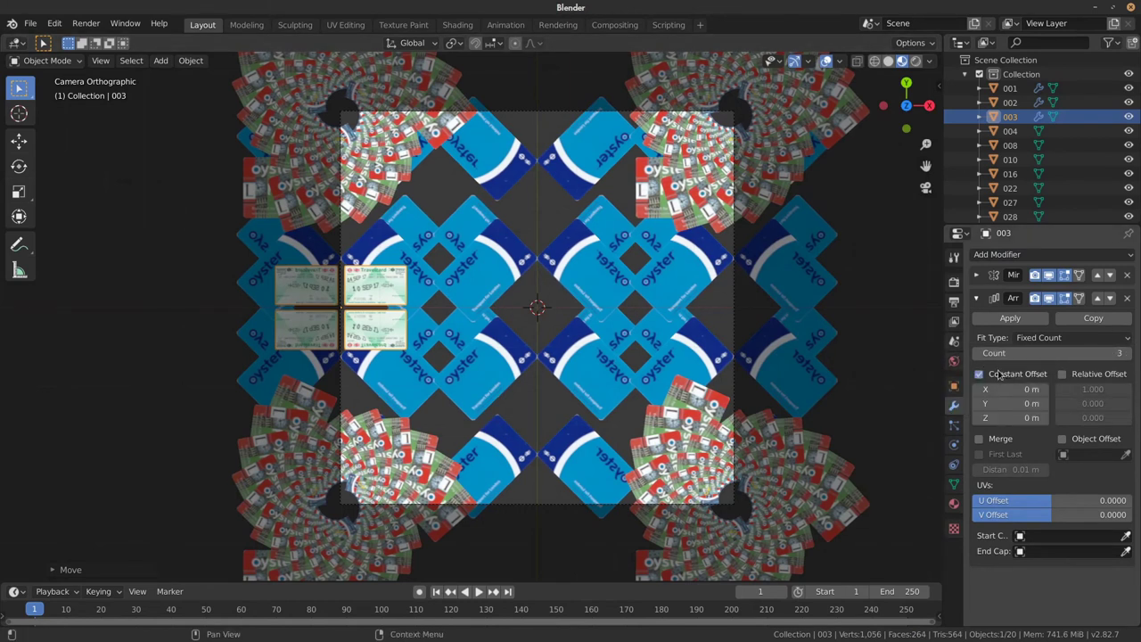
click(1012, 389)
text(2.5)
key(Return)
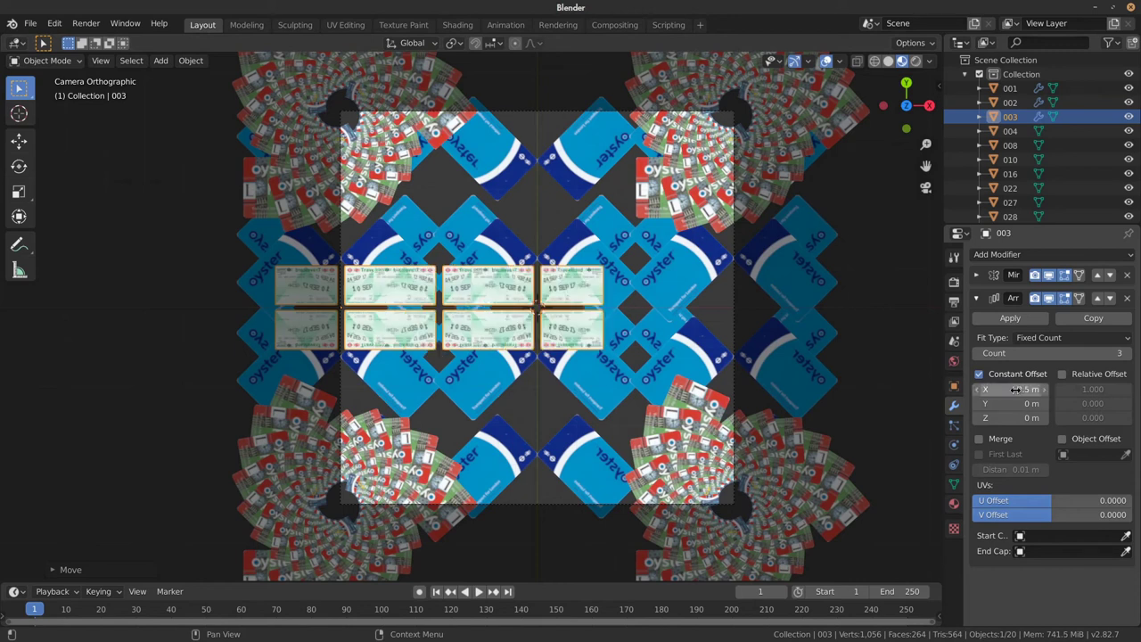
drag(1016, 389, 1016, 390)
key(F12)
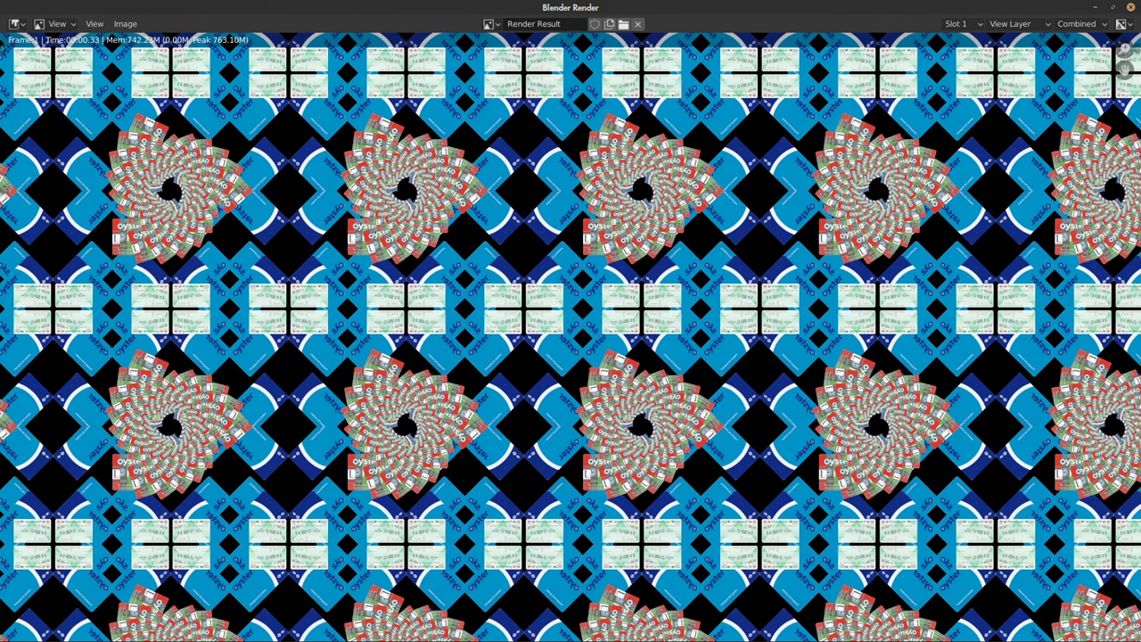
- Duplicate the ticket row in place, rotate the copy 90°, move it 5 m into the centre, and render
key(Escape)
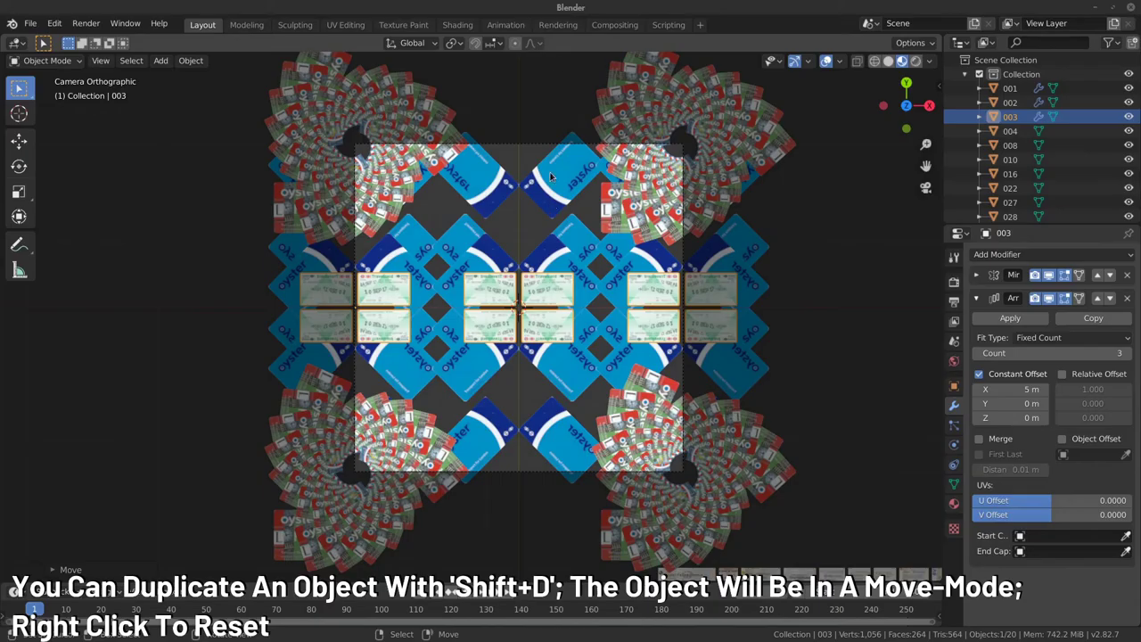
key(shift+d)
right_click(549, 337)
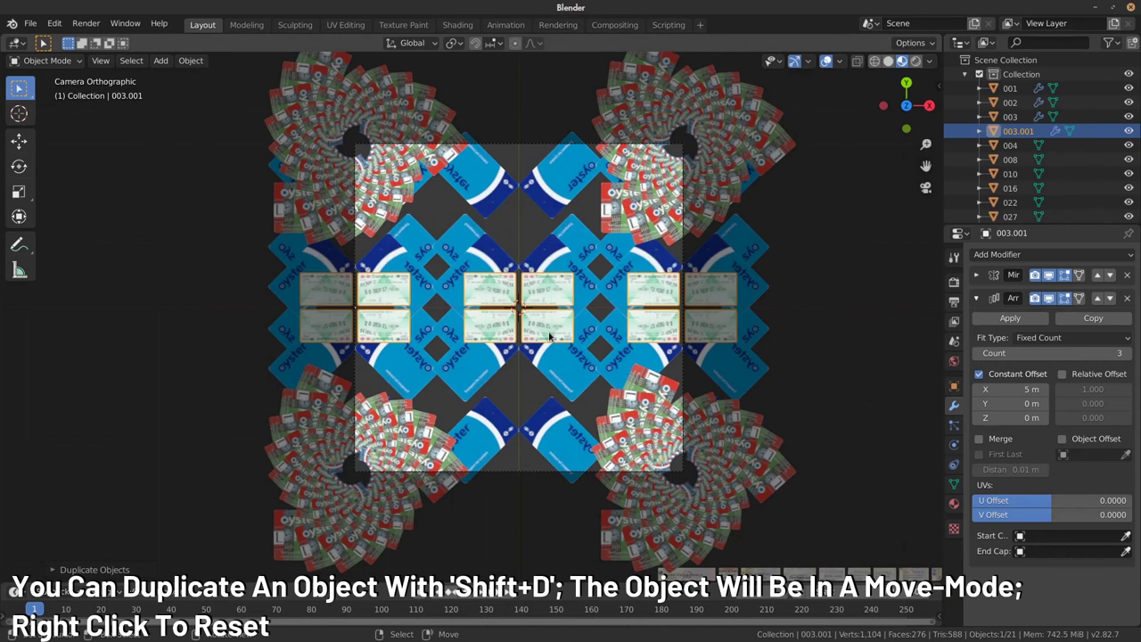
text(r90)
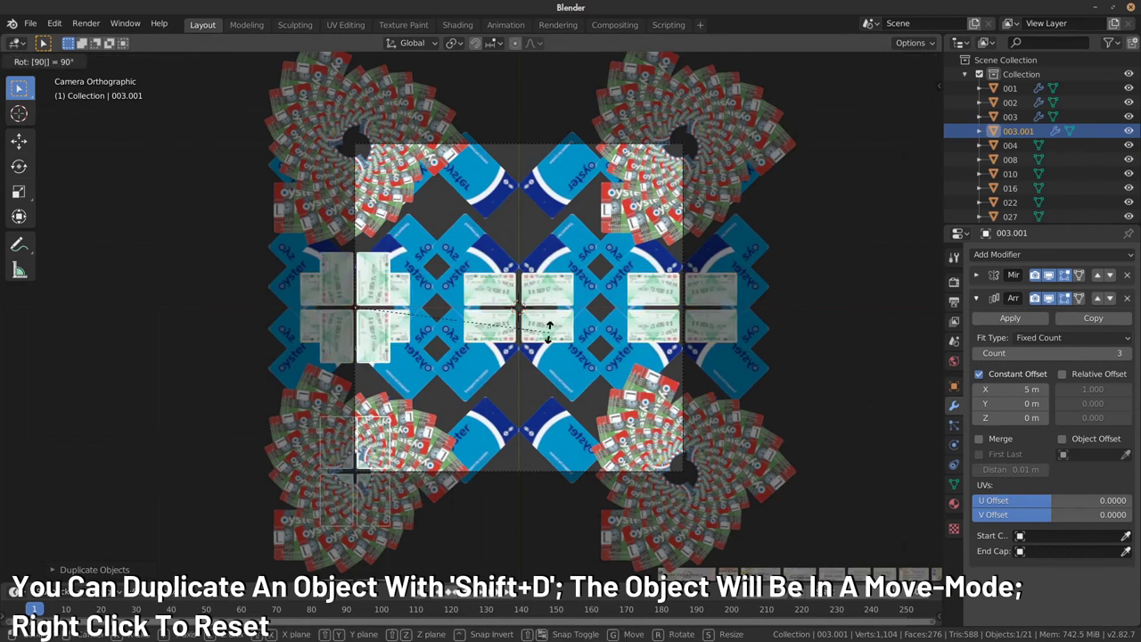
key(Return)
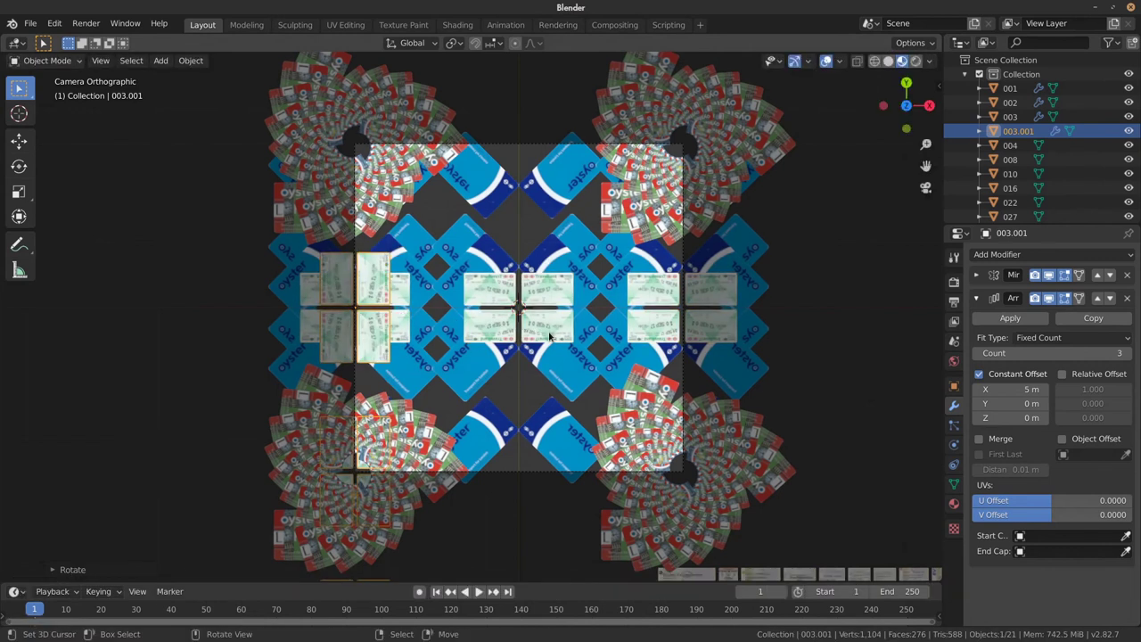
text(gy5)
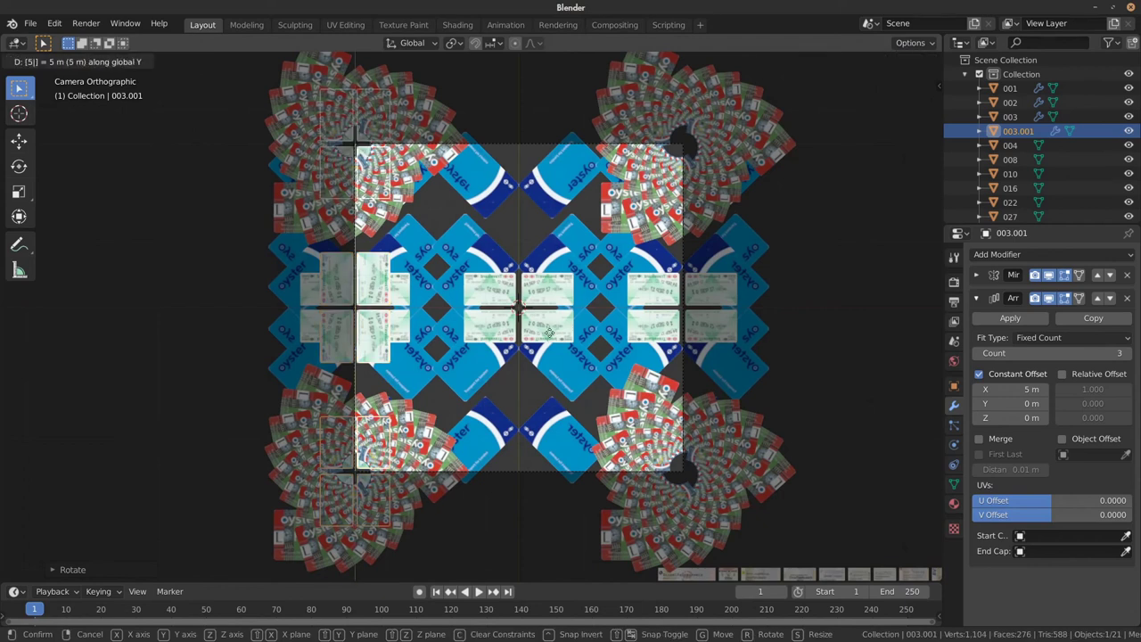
key(Return)
text(gy5)
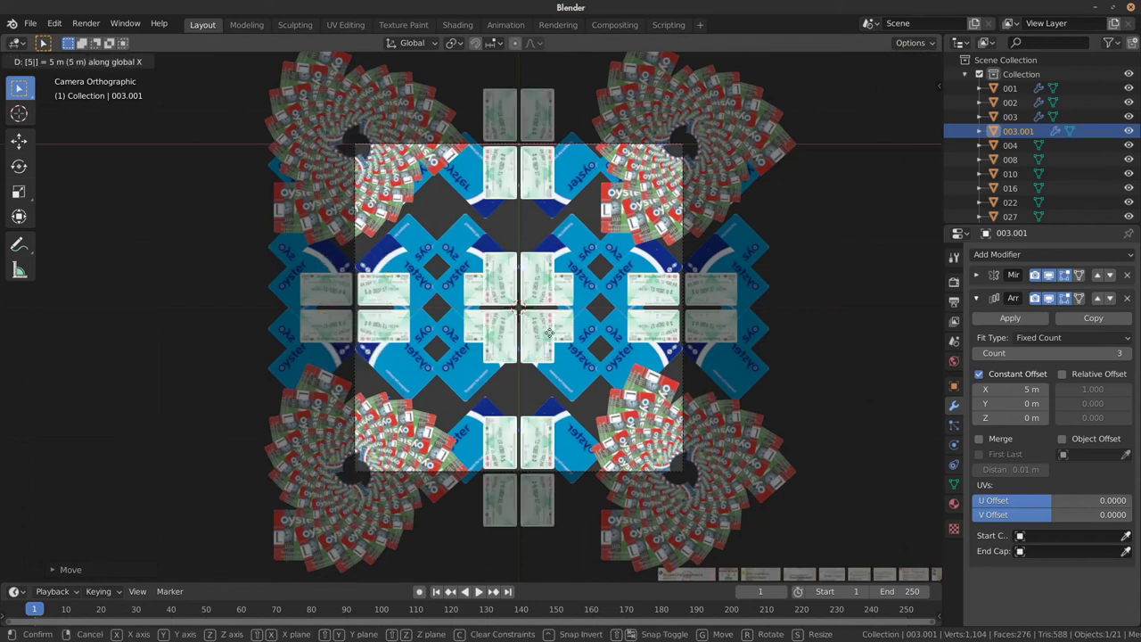
key(Return)
key(F12)
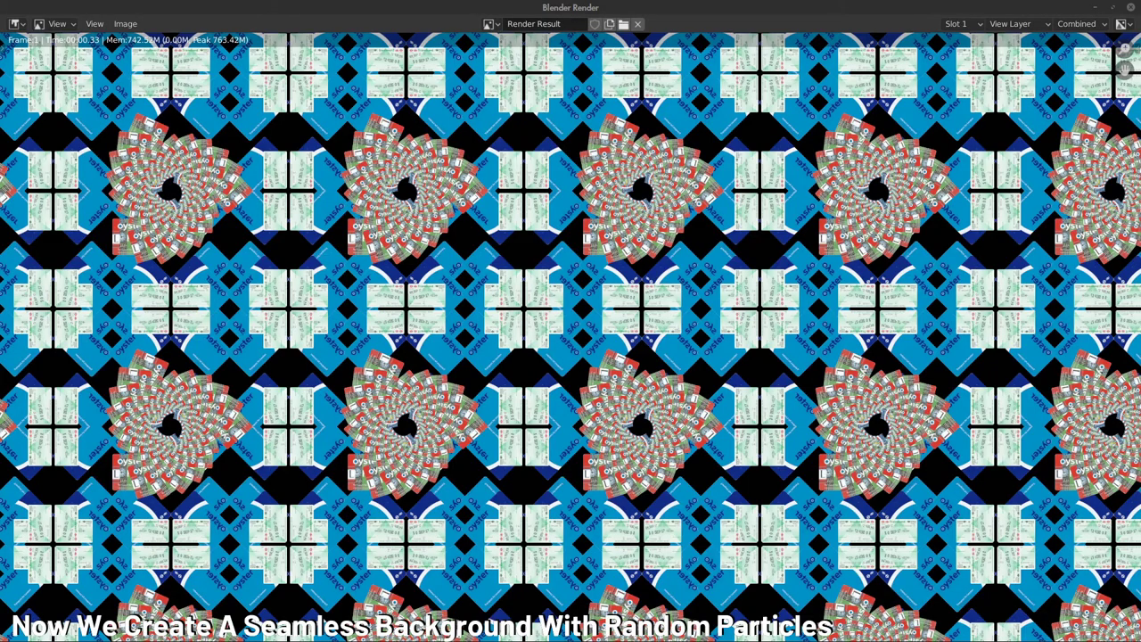
- Circle-select the strip of ticket objects 004–027
key(Escape)
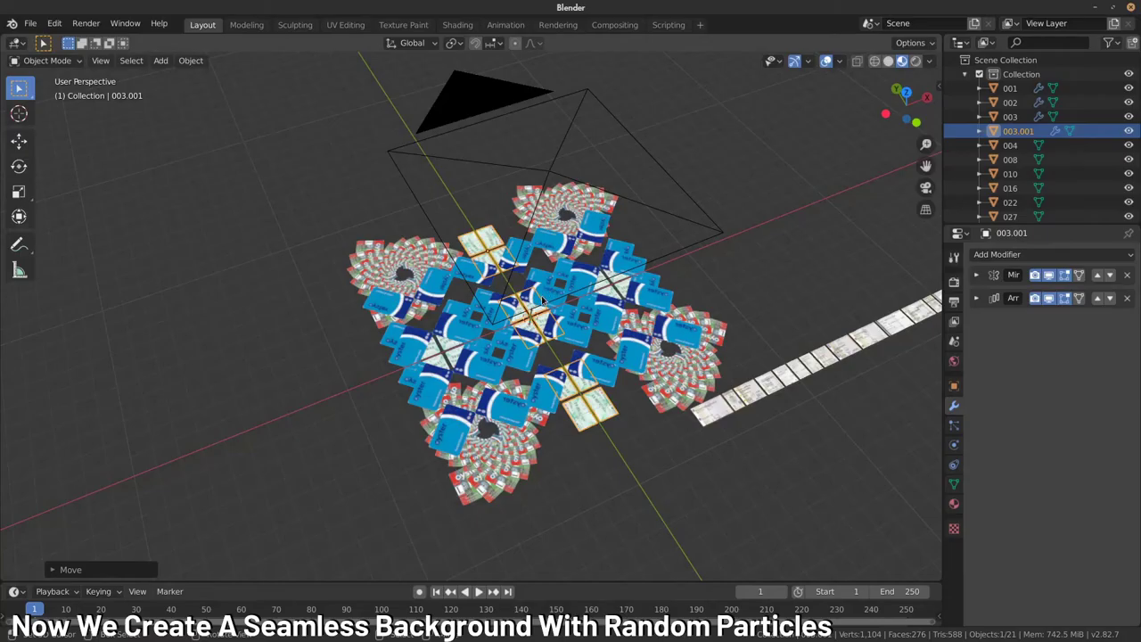
middle_drag(571, 357, 621, 389)
key(alt+a)
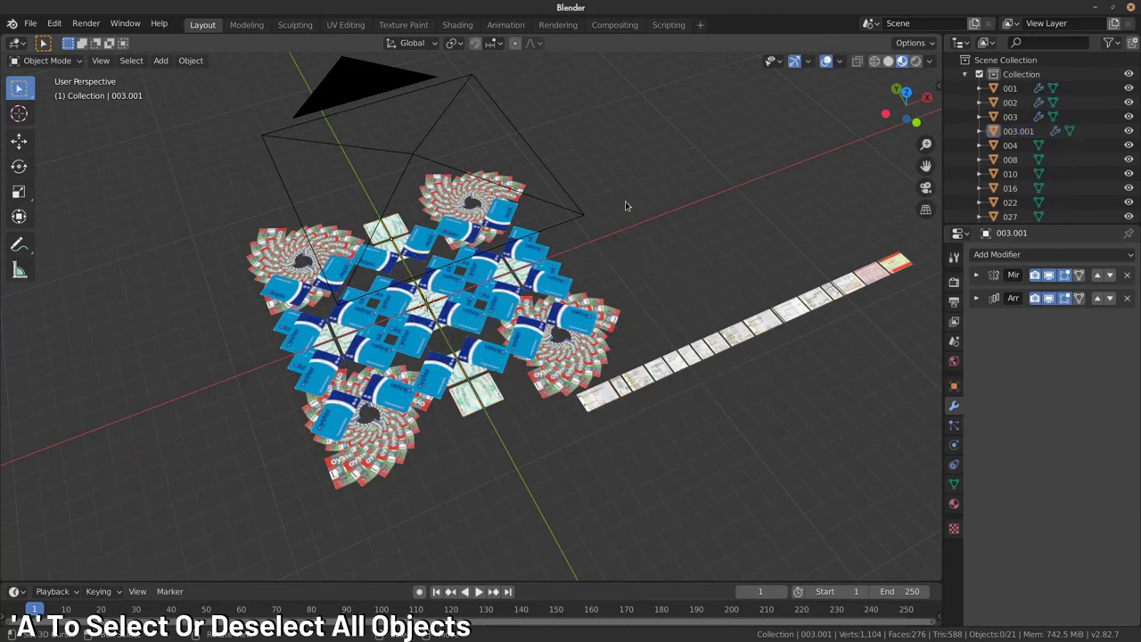
key(c)
mouse_move(612, 418)
mouse_down()
mouse_move(606, 395)
mouse_move(886, 263)
mouse_up()
right_click(691, 232)
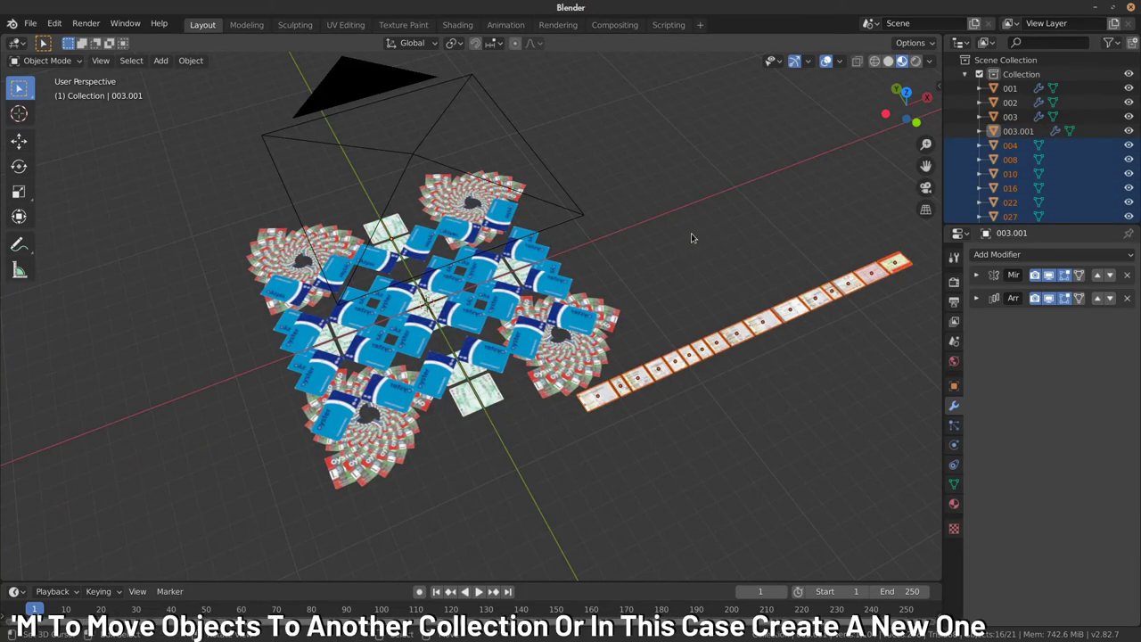
- Move them into a new collection named 'objects' and exclude it from the scene
key(m)
click(650, 274)
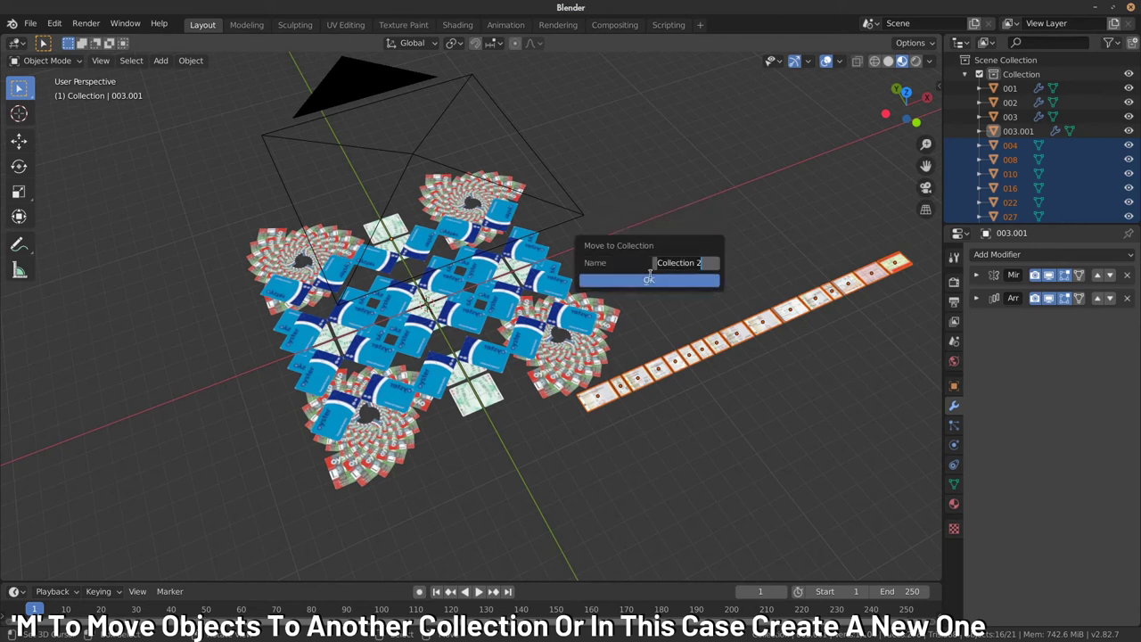
text(objects)
click(650, 277)
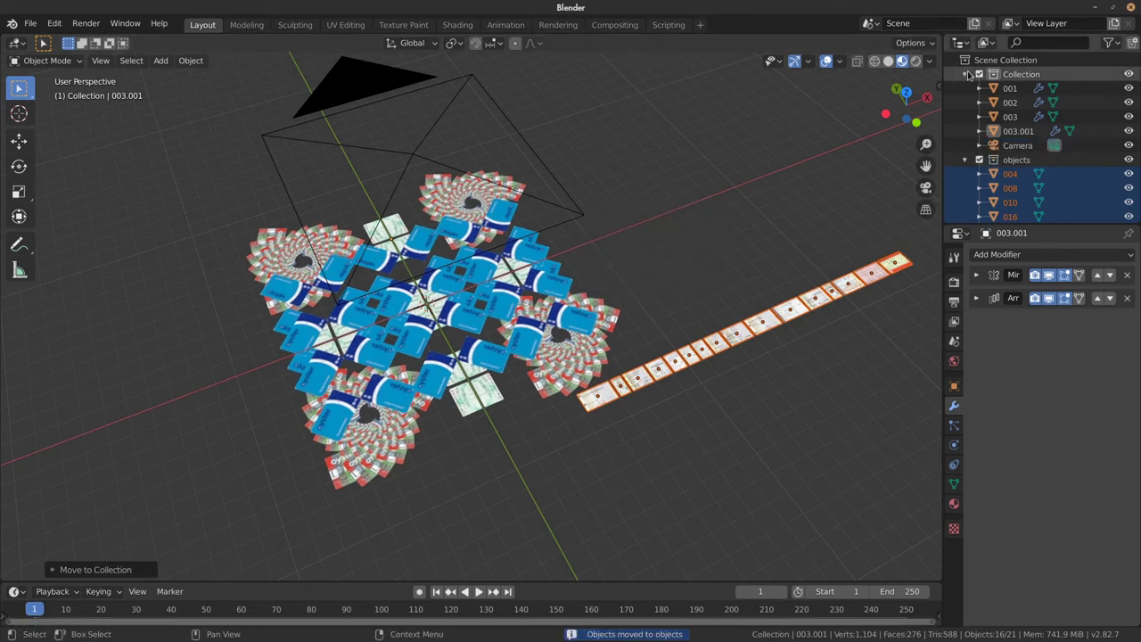
click(965, 162)
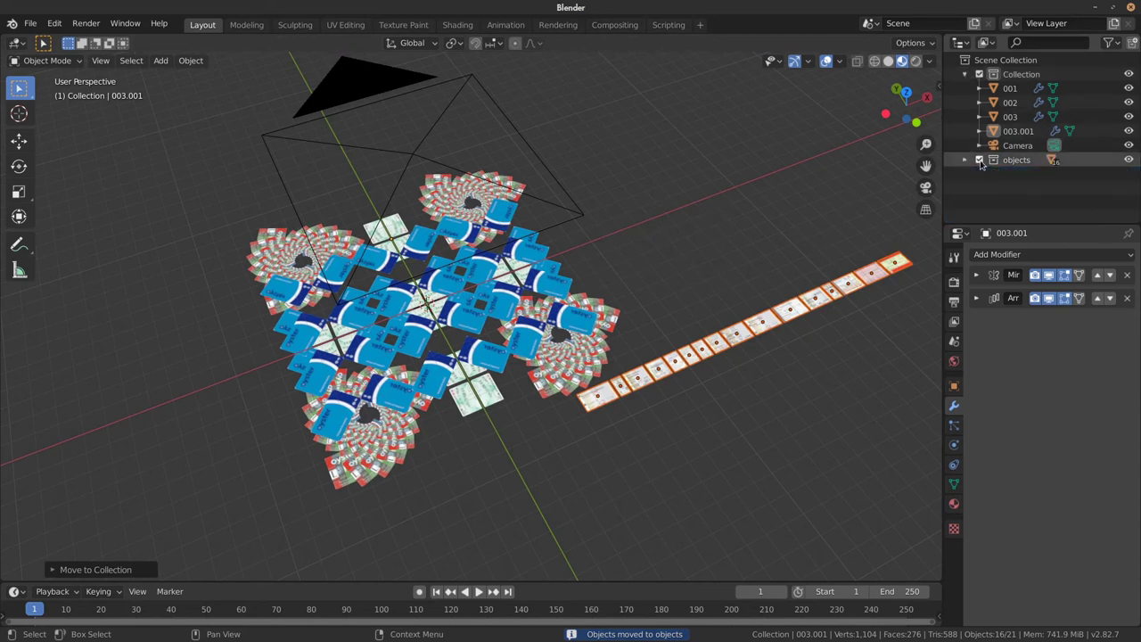
click(980, 159)
scroll(408, 302, down, 2)
- Add a plane at the origin, scale it by 5, and show its Particles properties
scroll(407, 302, up, 3)
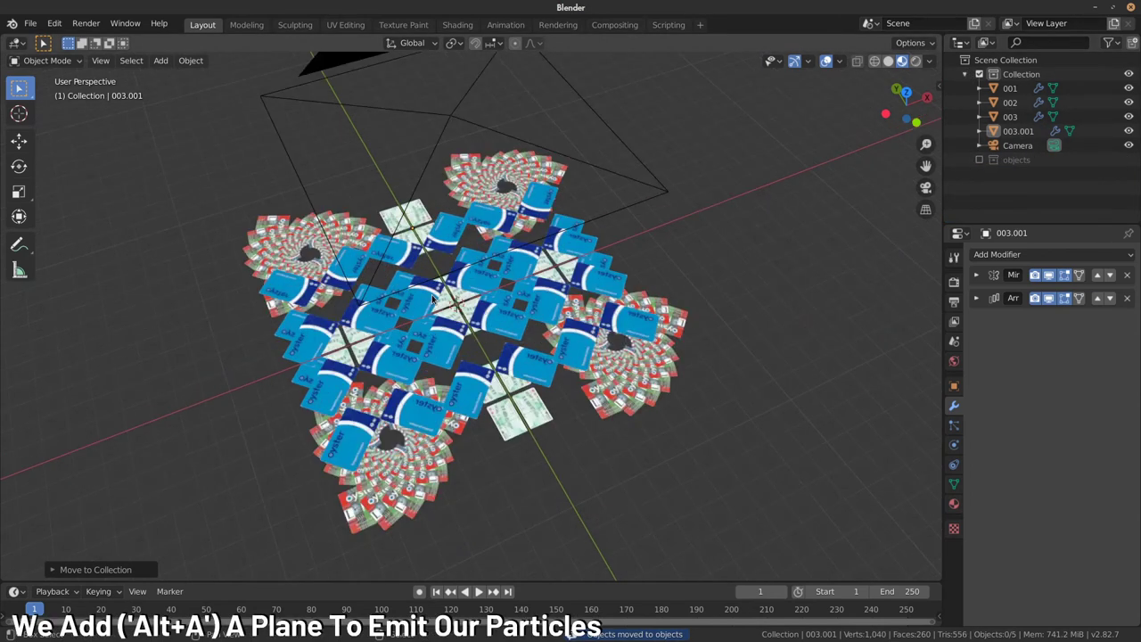
key(shift+a)
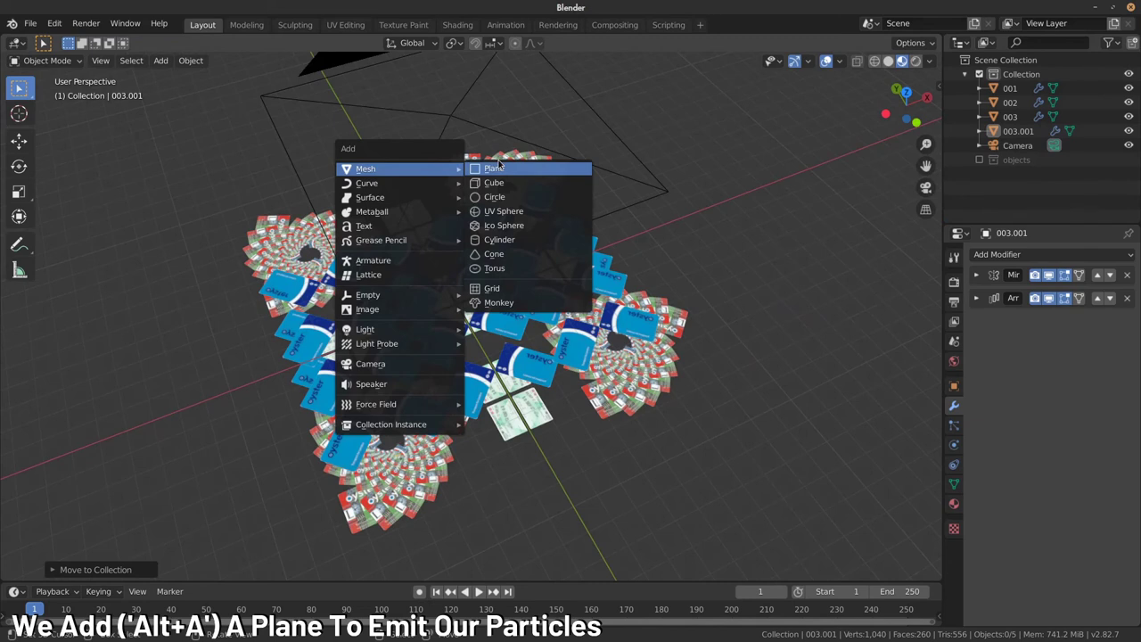
click(496, 167)
text(s5)
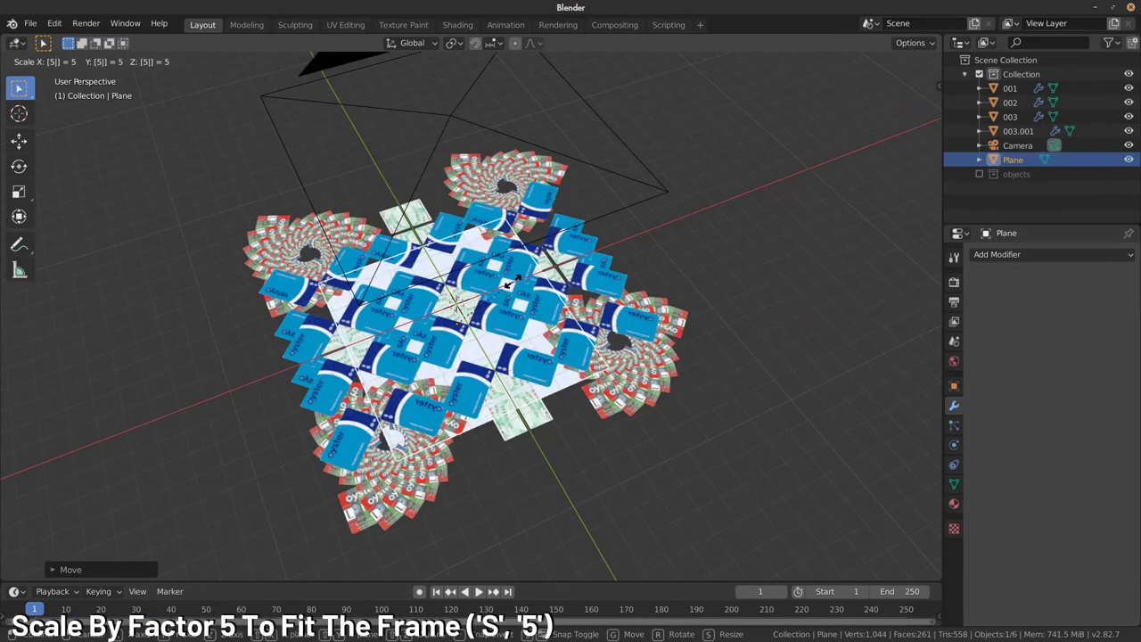
key(Return)
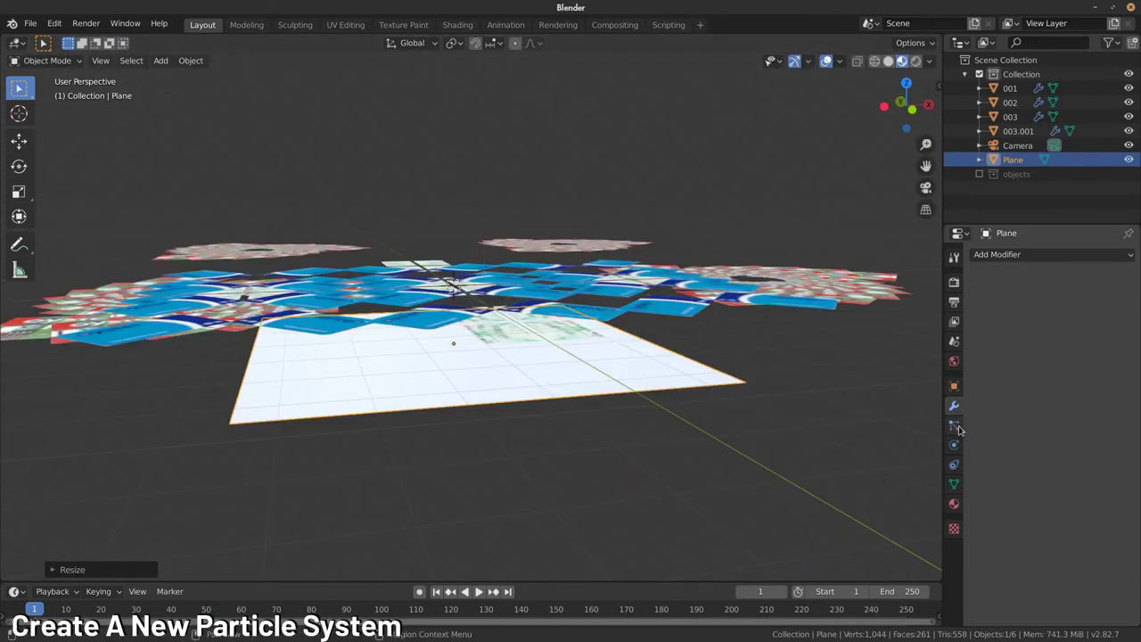
click(954, 425)
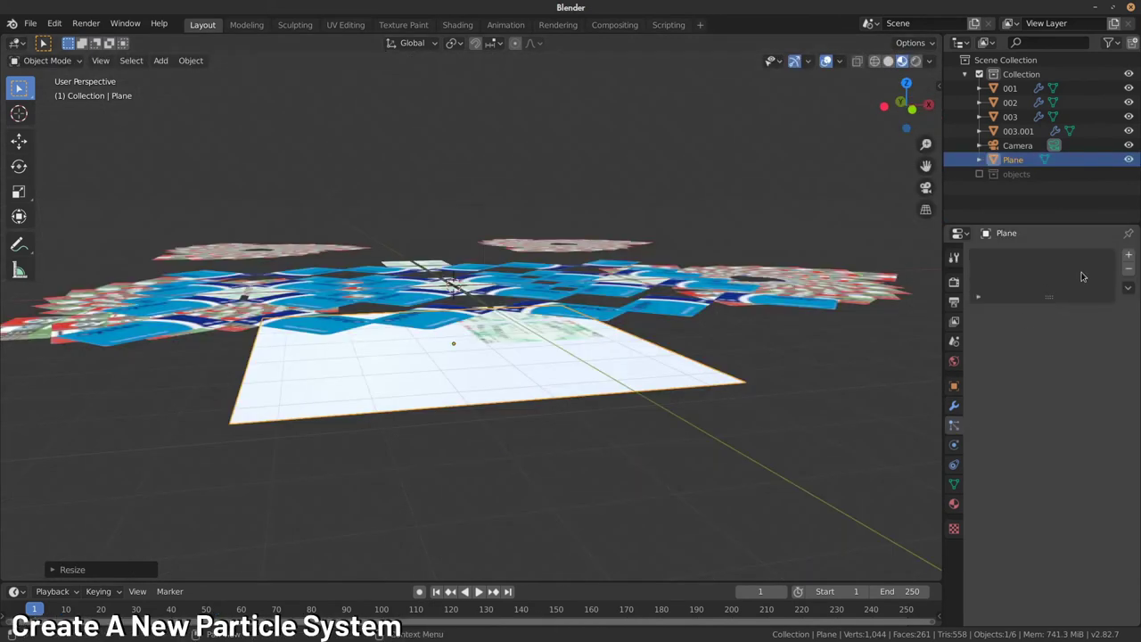
- Add a Hair particle system instancing the 'objects' collection, then exclude the main Collection
click(1129, 255)
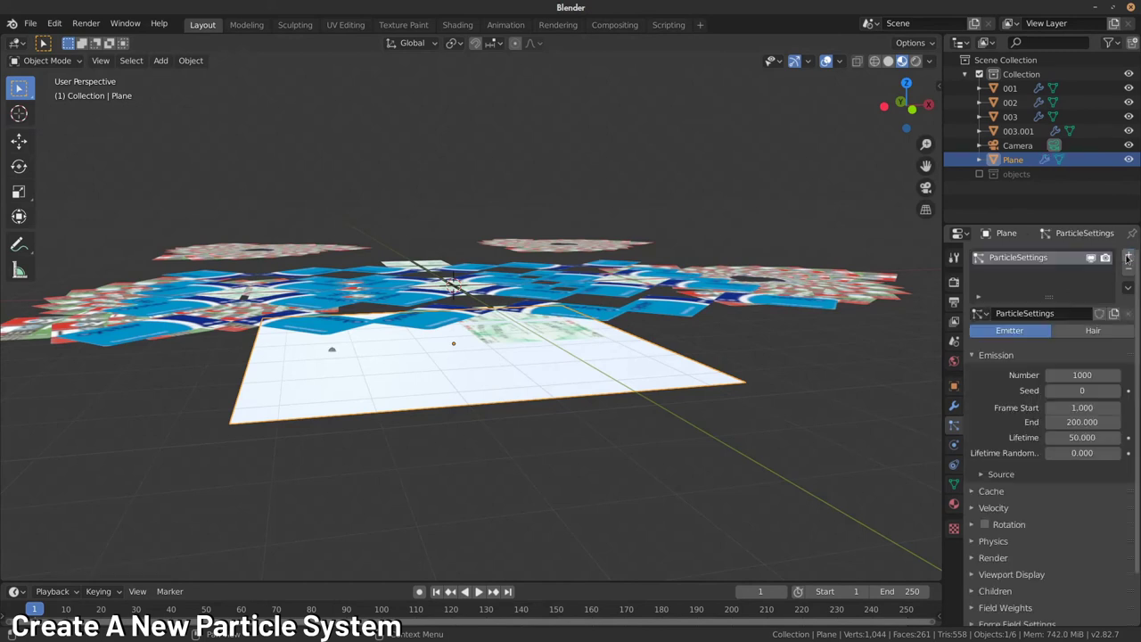
click(1085, 332)
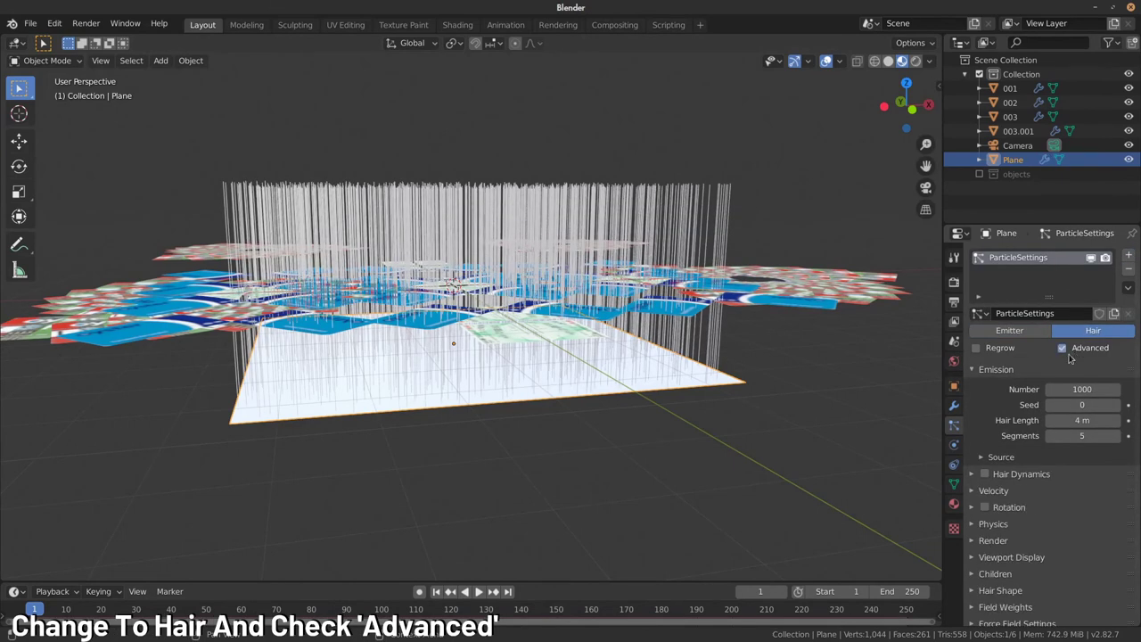
click(1064, 348)
scroll(1057, 410, down, 2)
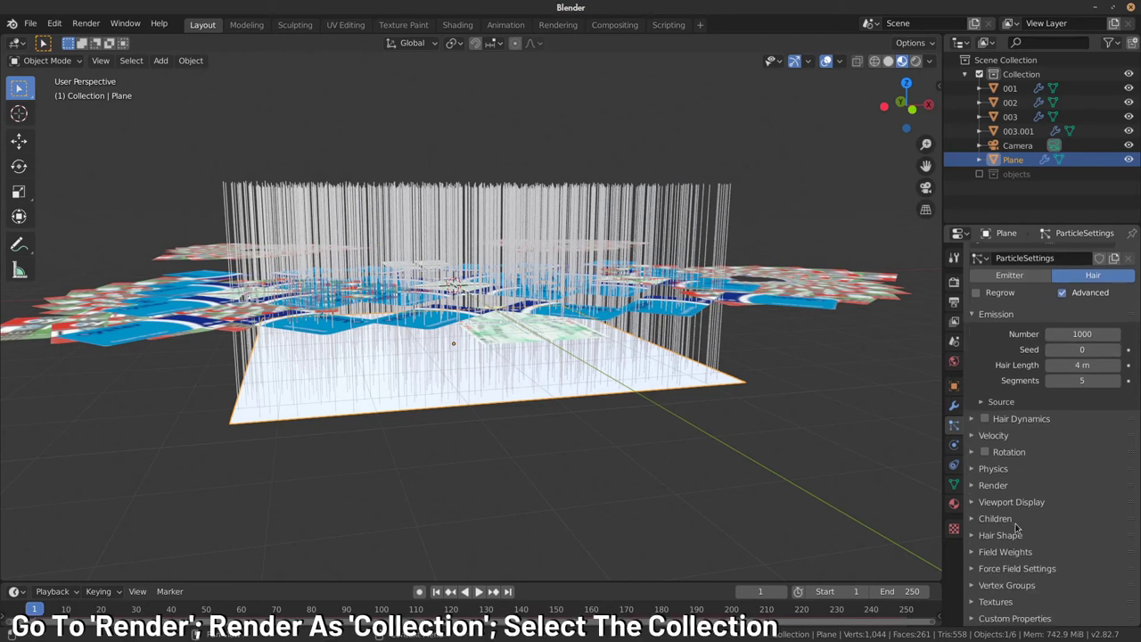
click(1009, 489)
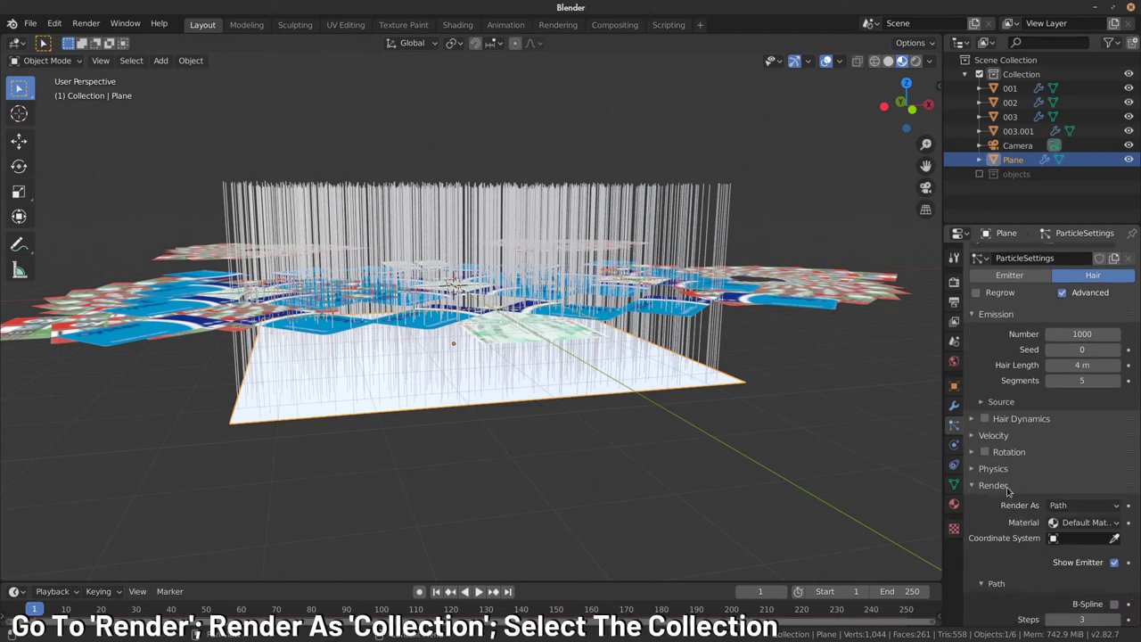
scroll(1009, 489, down, 1)
click(1054, 482)
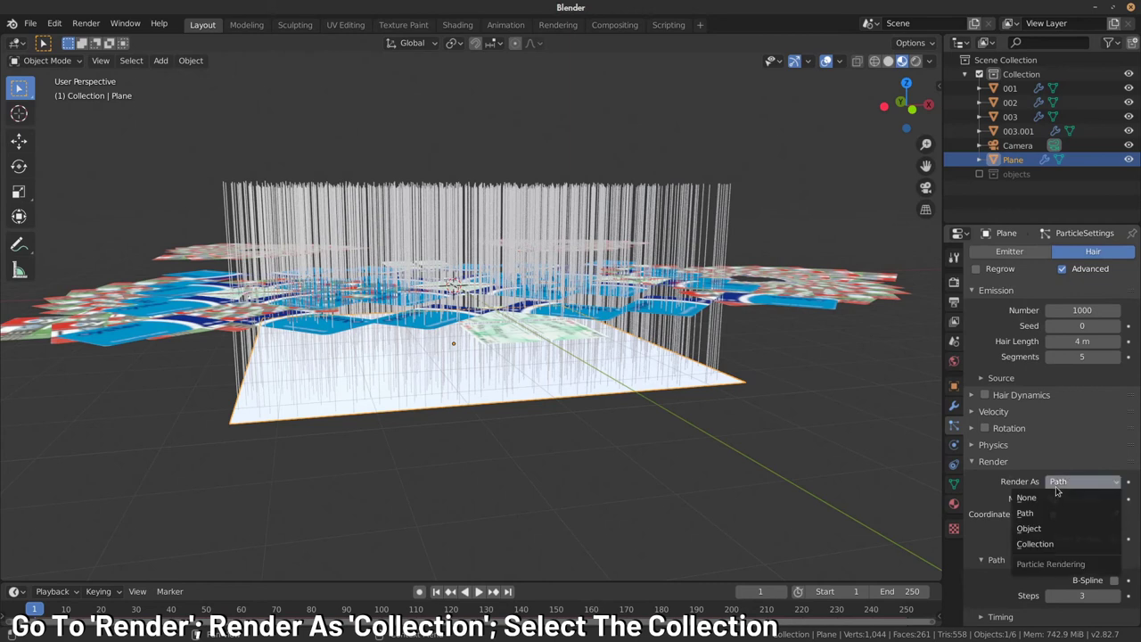
click(1065, 543)
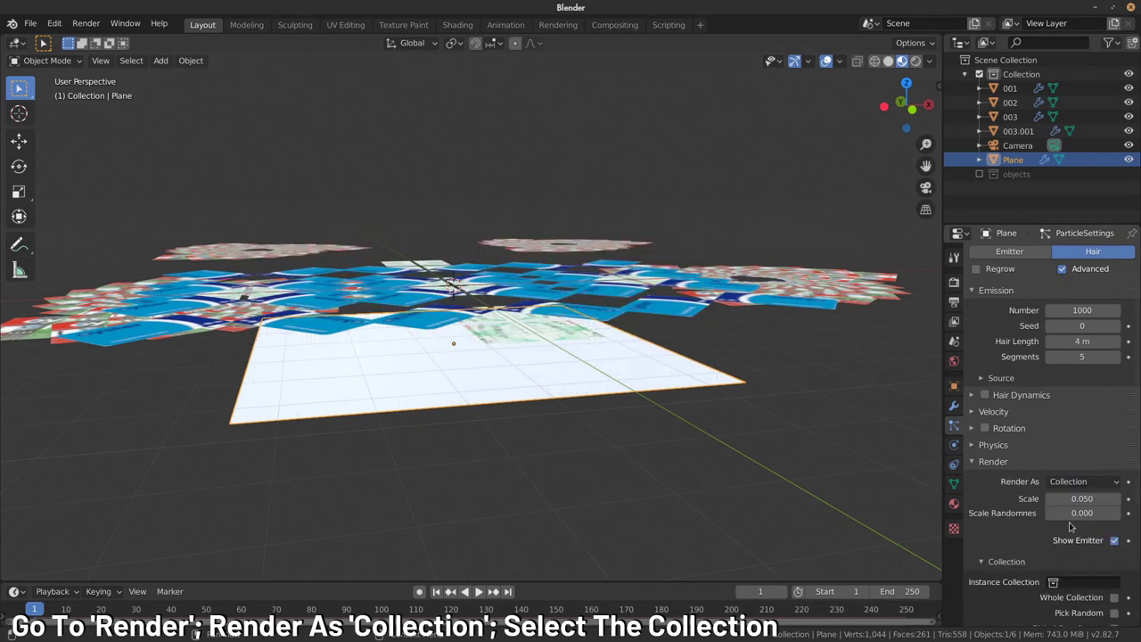
click(1079, 582)
click(1010, 450)
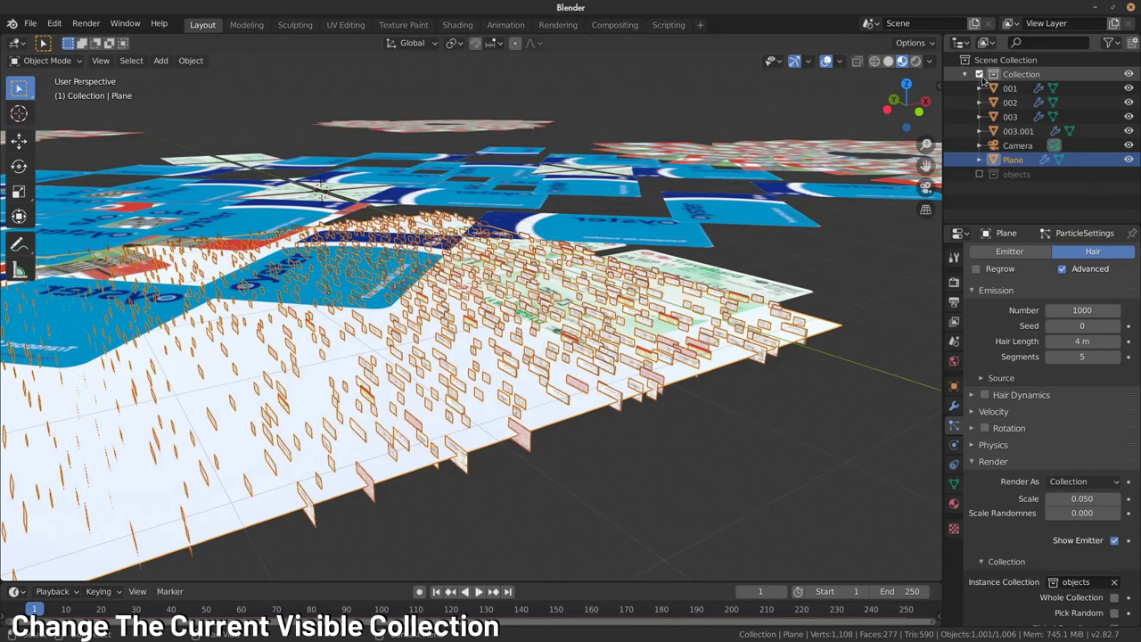
click(979, 74)
- Re-include the objects and main Collection, then rotate the plane 90° on the Y axis
click(979, 88)
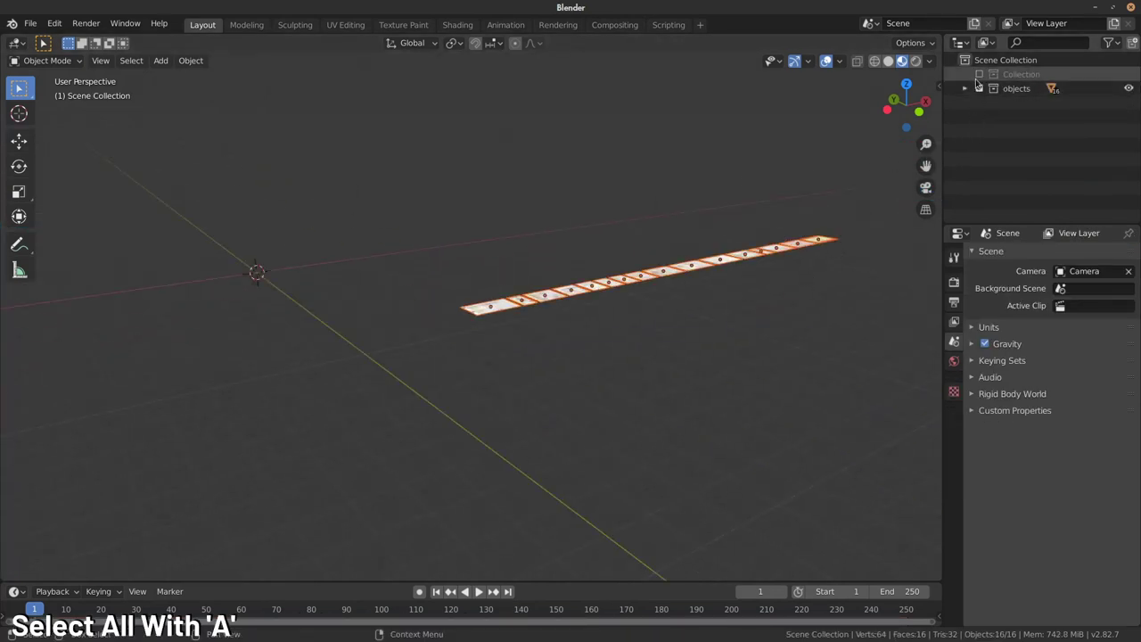
click(979, 74)
key(r)
key(y)
key(9)
key(0)
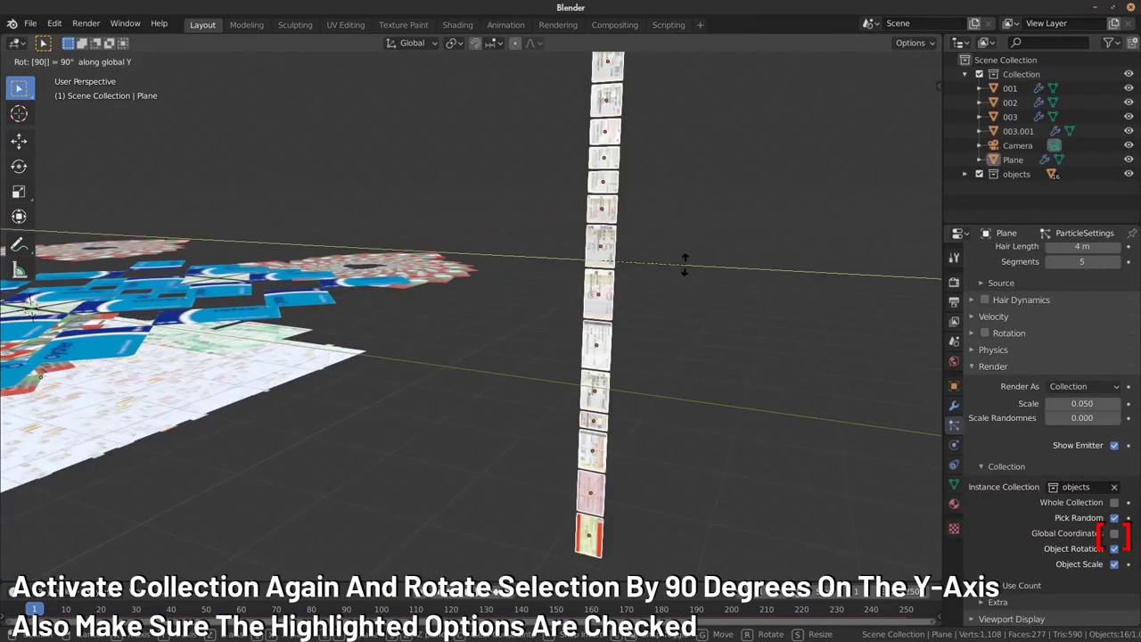
key(Return)
- Hide the source ticket objects collection and select the particle-carrying Plane
middle_drag(132, 293, 194, 455)
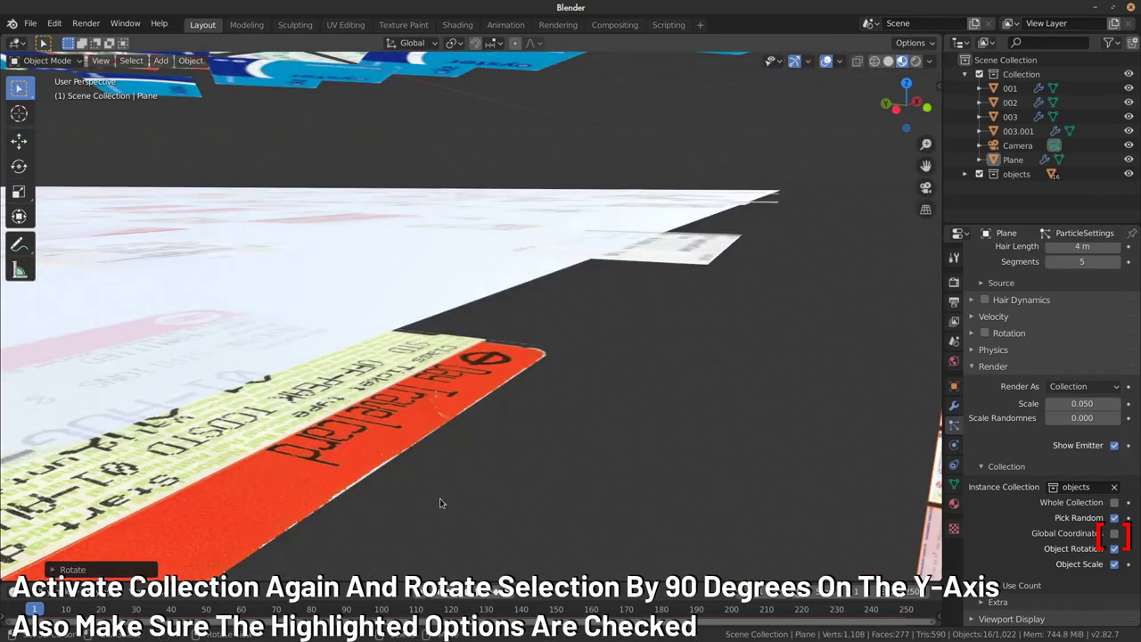
middle_drag(438, 502, 713, 267)
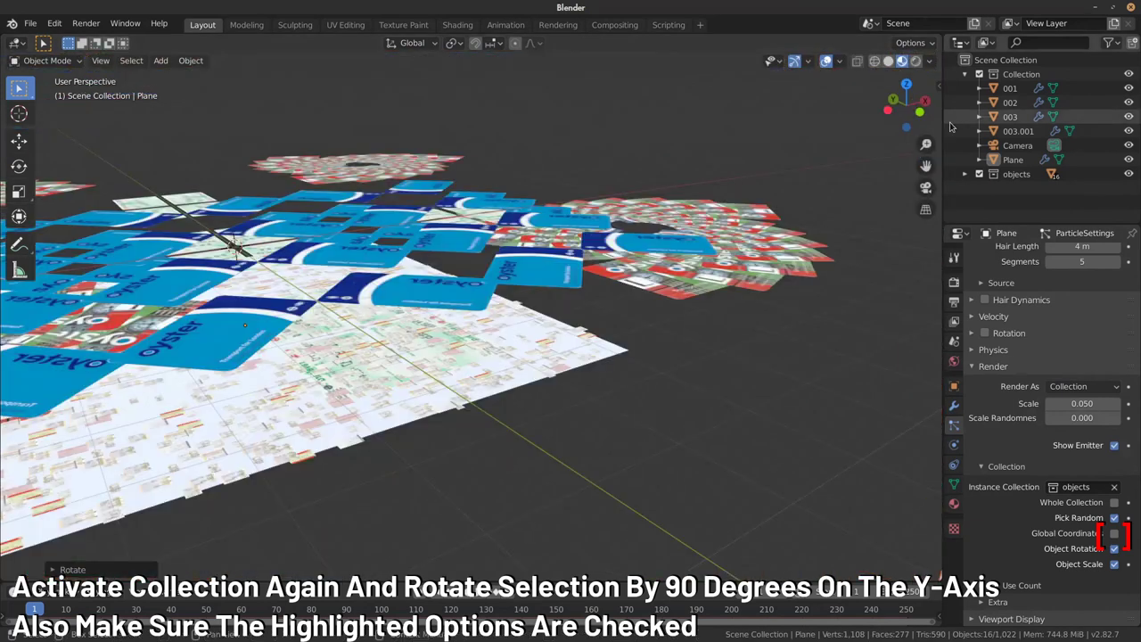
click(979, 174)
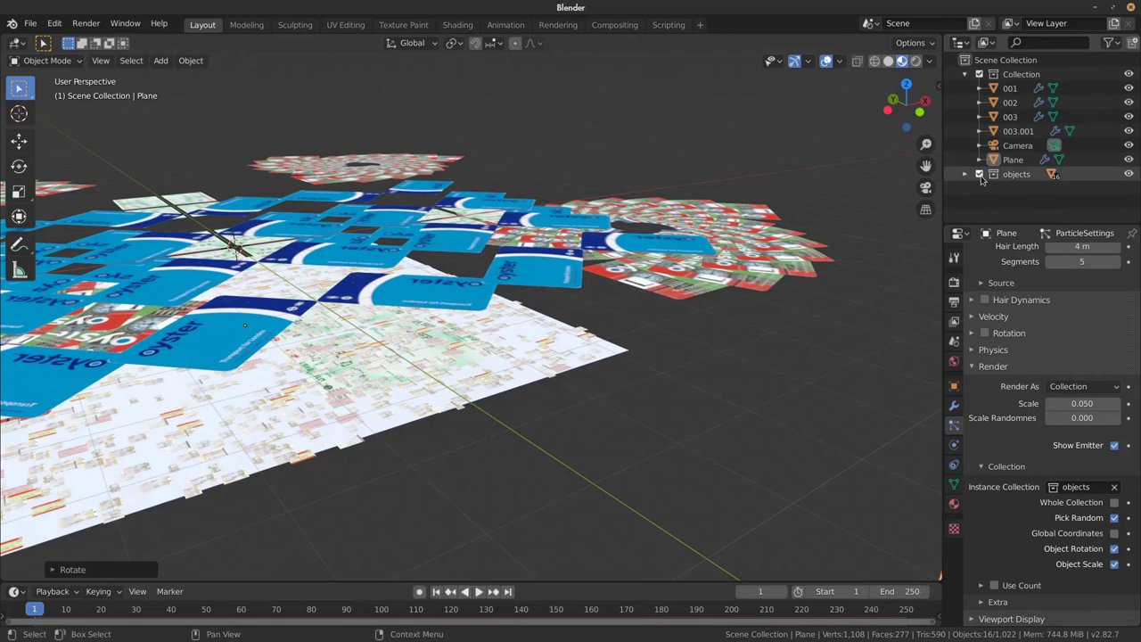
click(555, 340)
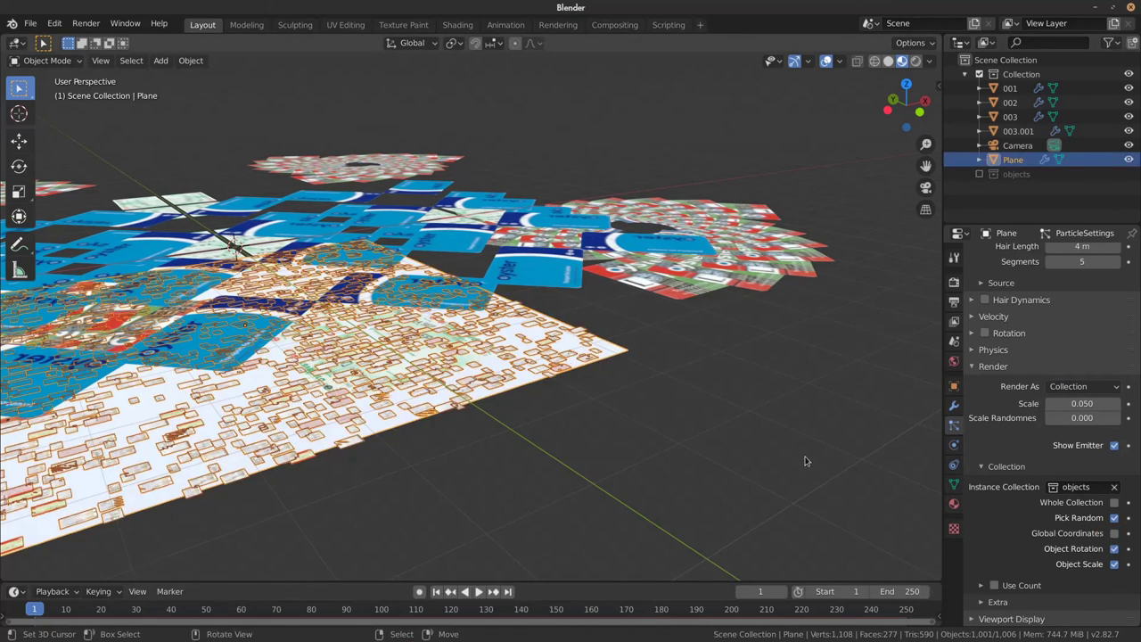
scroll(1083, 522, down, 1)
scroll(1079, 446, up, 1)
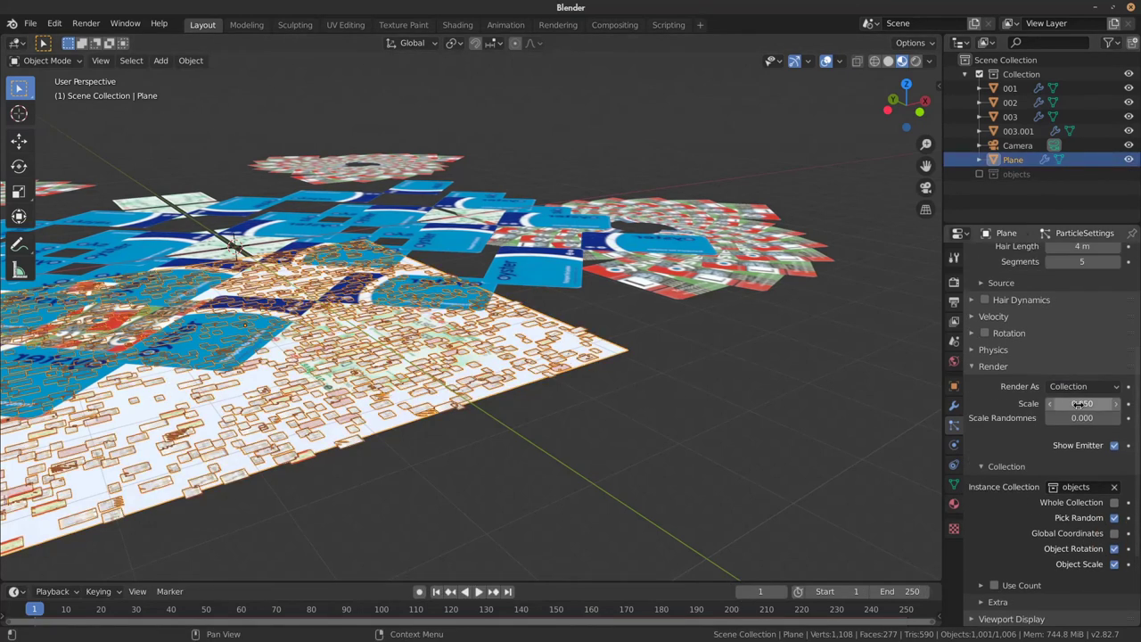
- Set the ticket particle scale to 0.1
mouse_move(1082, 403)
mouse_down()
mouse_move(1106, 403)
mouse_move(1105, 418)
mouse_move(1090, 406)
mouse_up()
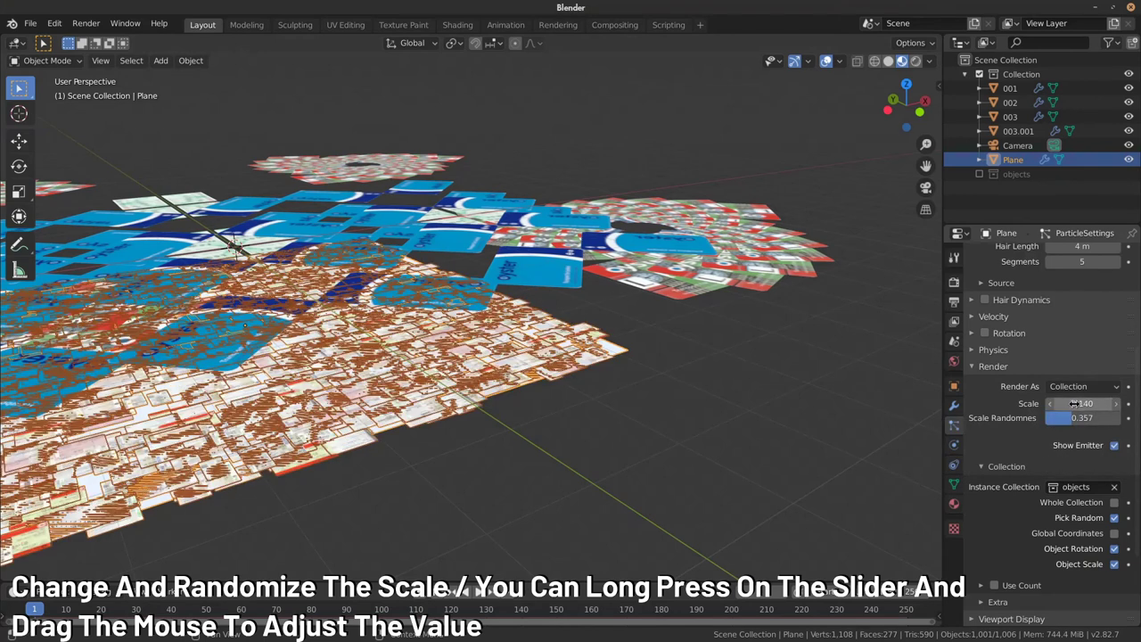
click(1090, 406)
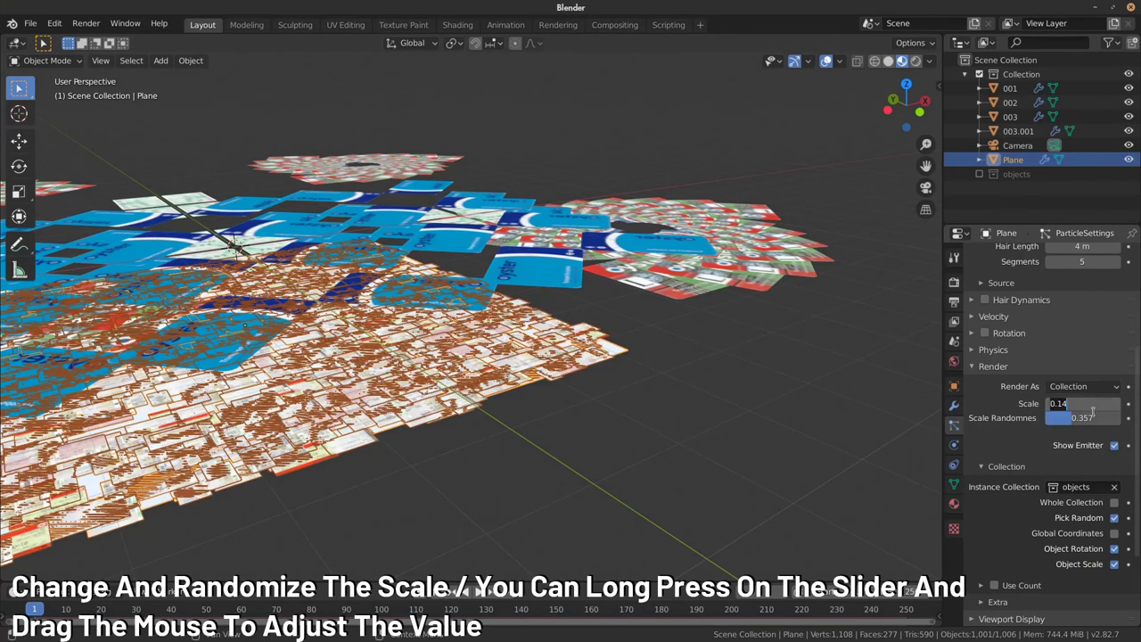
text(0.1)
key(Return)
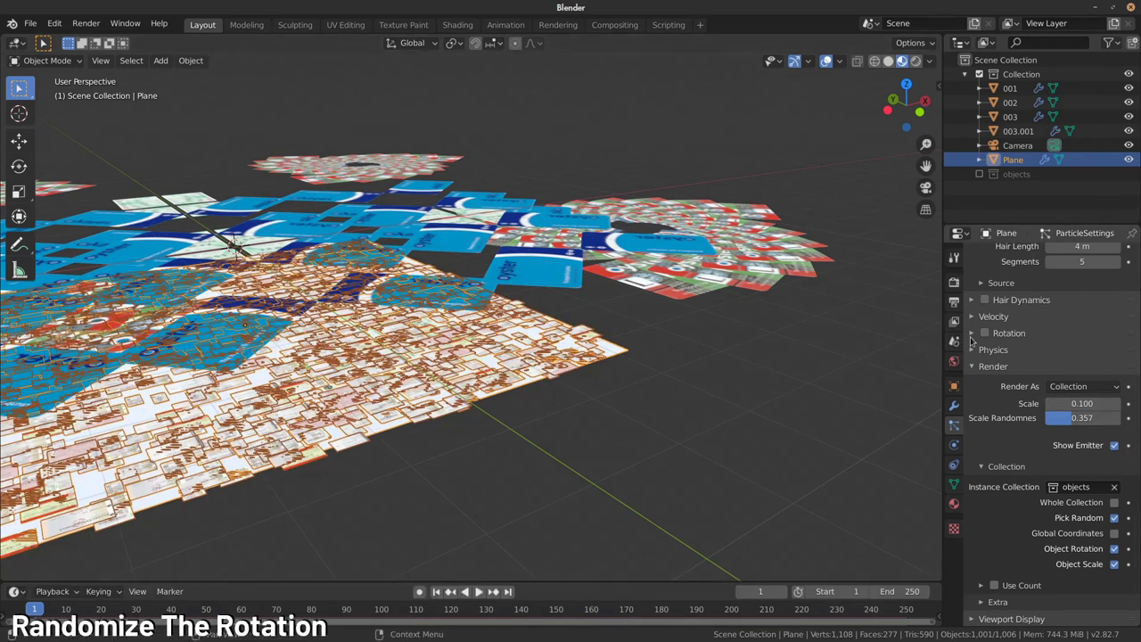
- Enable particle rotation with randomized phase (Phase 0.403, Randomize Phase 1.550)
click(972, 333)
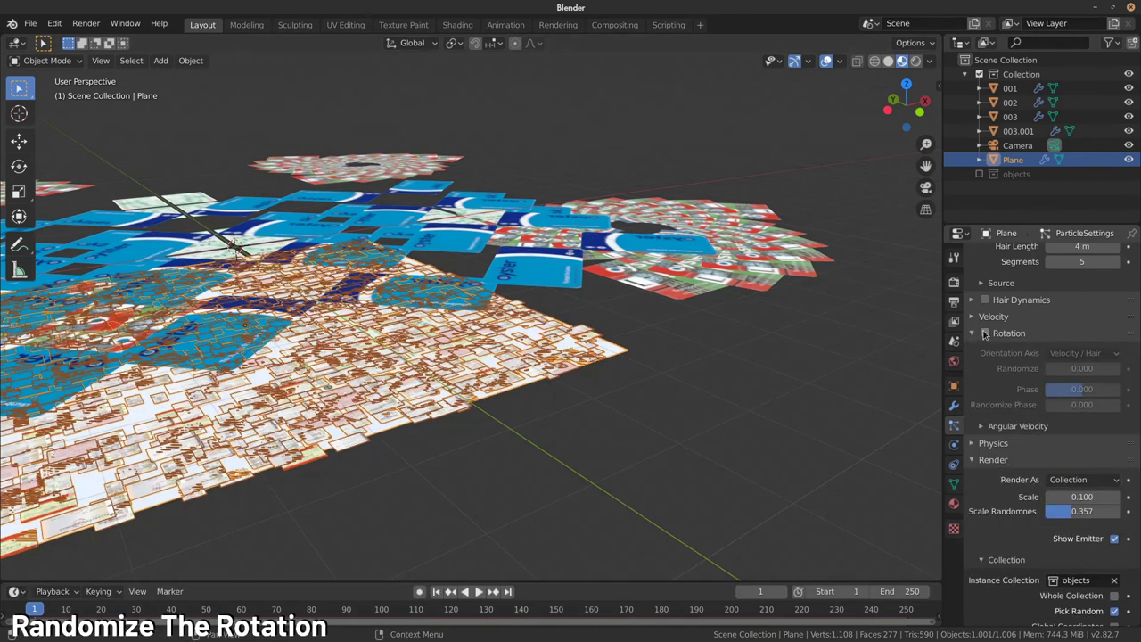
click(985, 333)
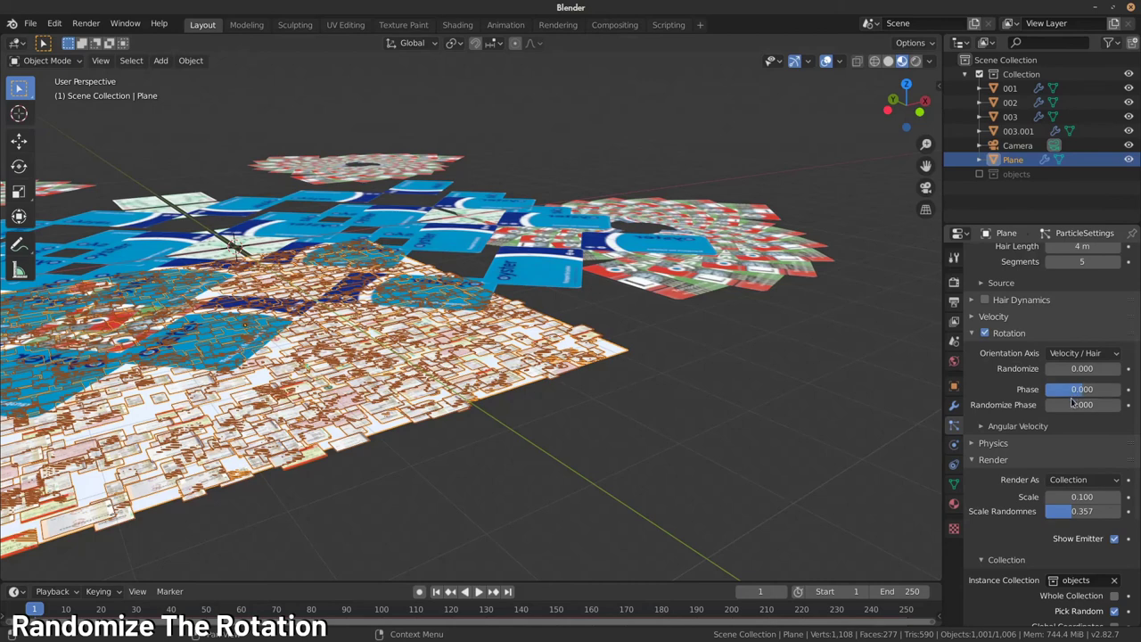
mouse_move(1081, 389)
mouse_down()
mouse_move(1101, 389)
mouse_move(1110, 405)
mouse_move(1090, 388)
mouse_move(1105, 405)
mouse_up()
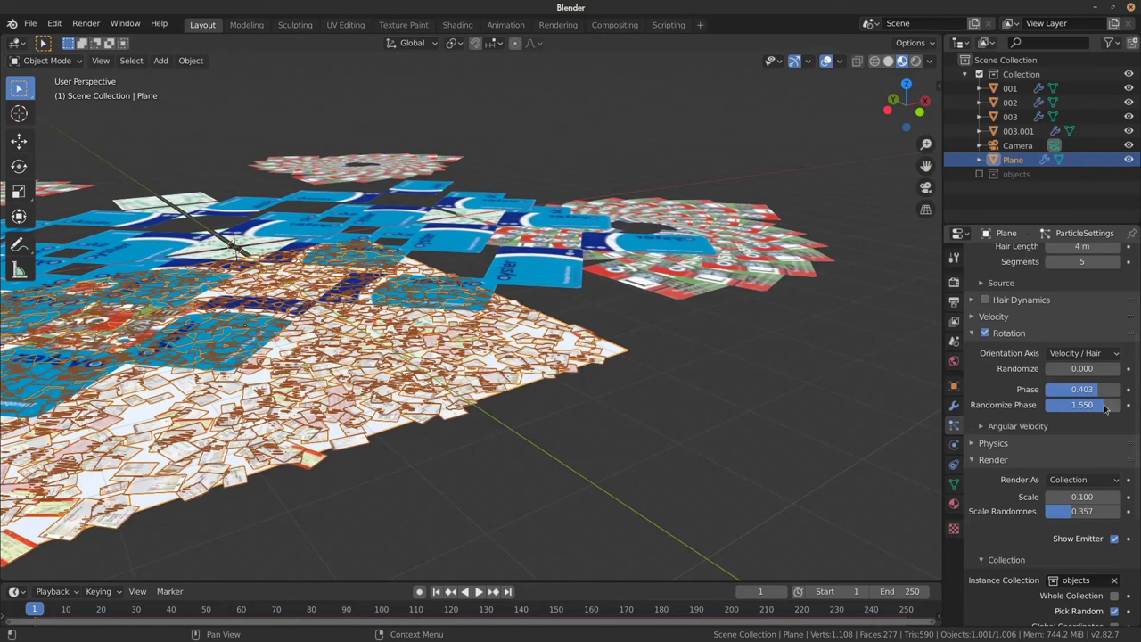
scroll(1077, 375, up, 3)
scroll(1077, 375, up, 2)
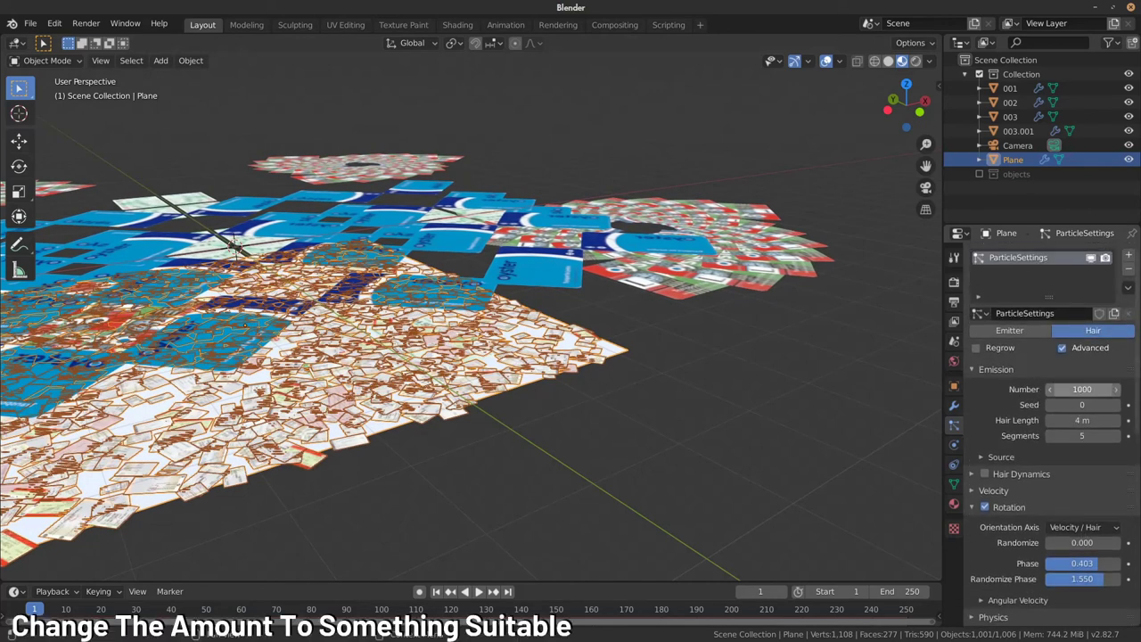
- Raise the ticket particle emission number to 1500
click(1086, 389)
text(1)
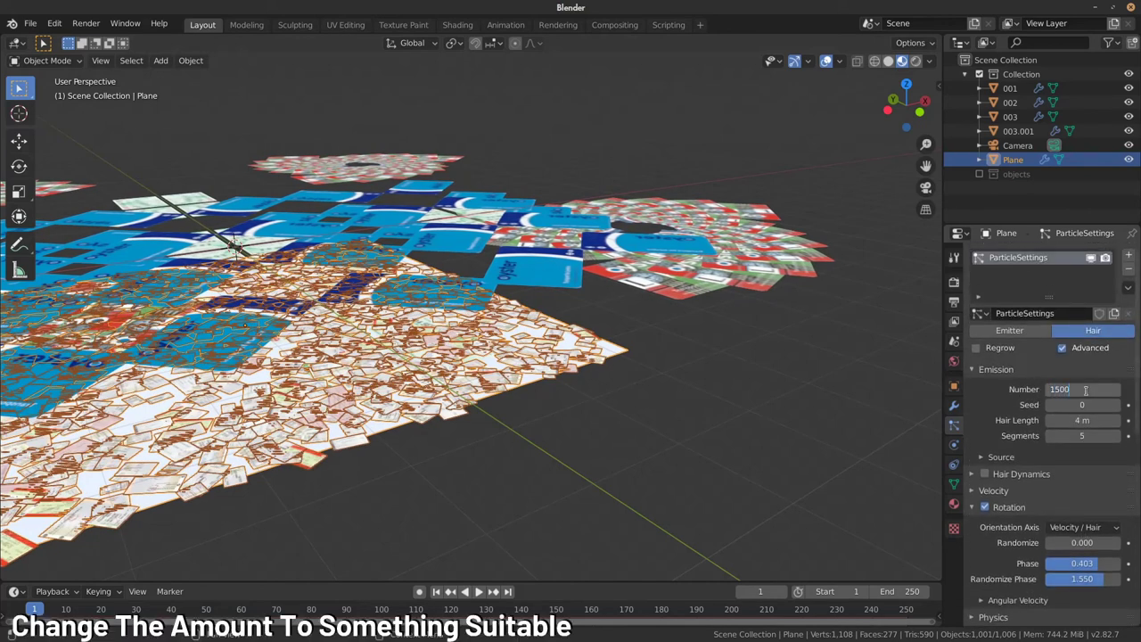
key(Return)
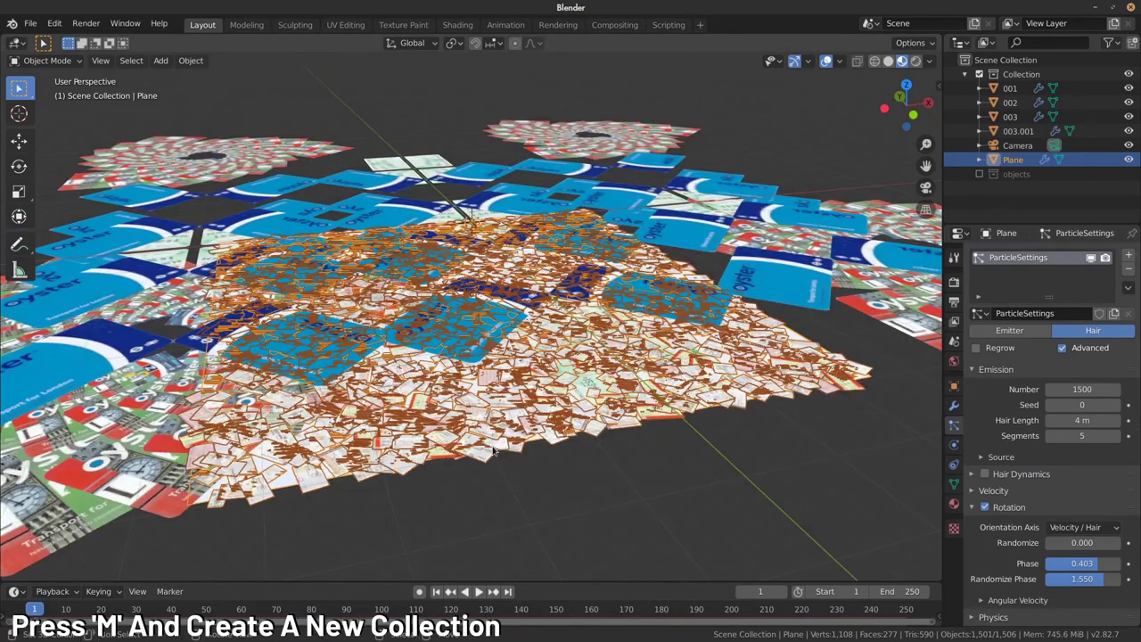
- Move the plane into a new collection named 'particle system'
key(m)
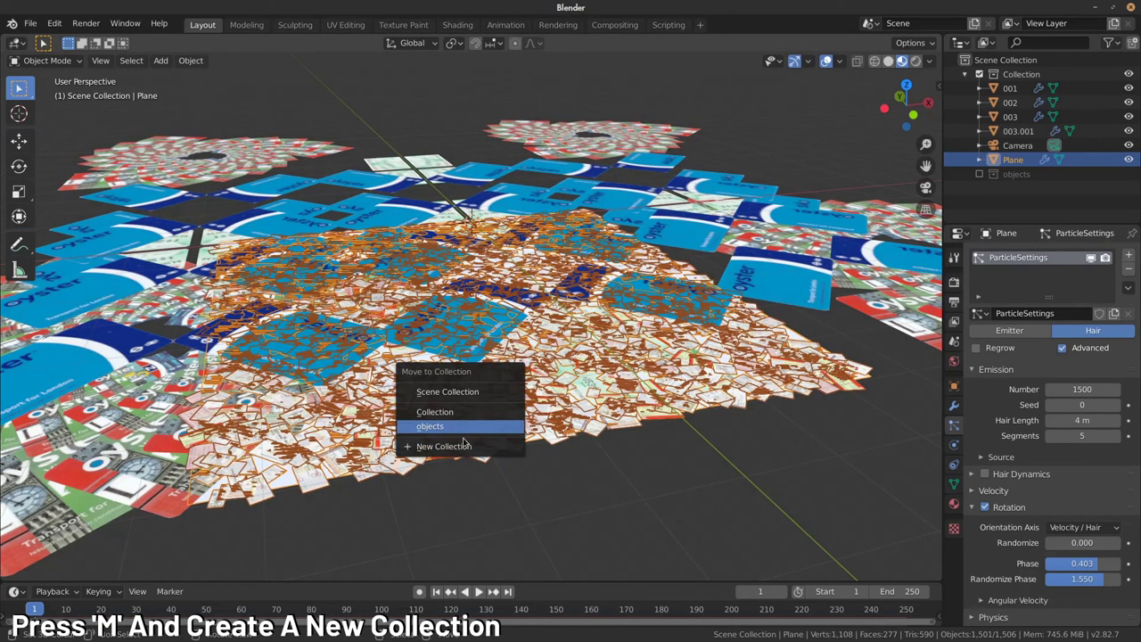
click(457, 445)
text(par)
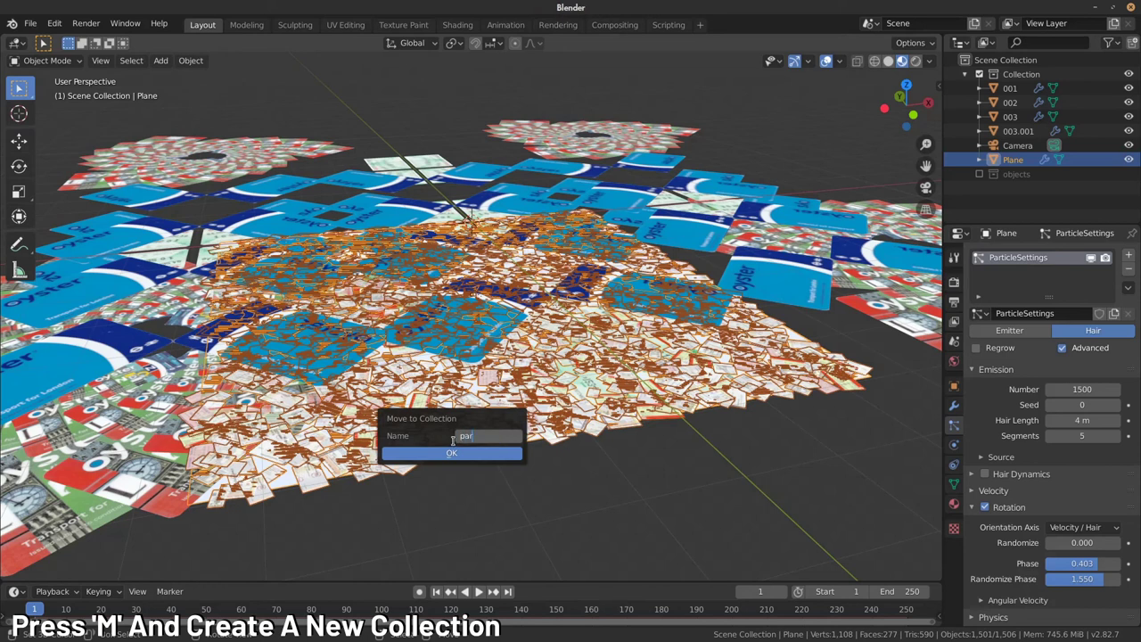
text(ticle system)
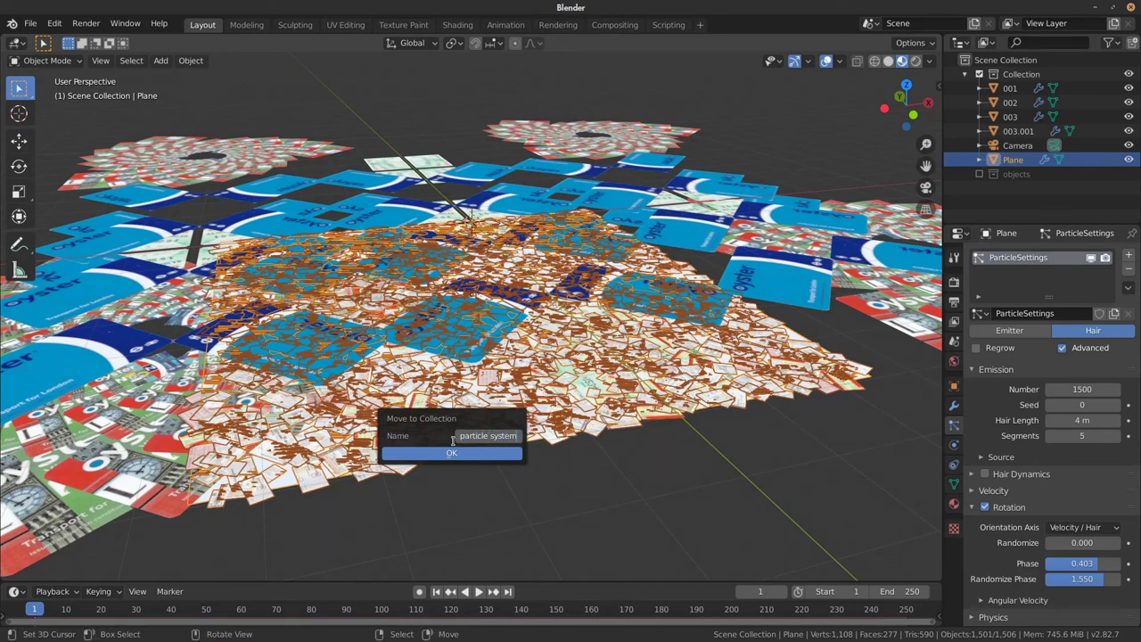
click(450, 455)
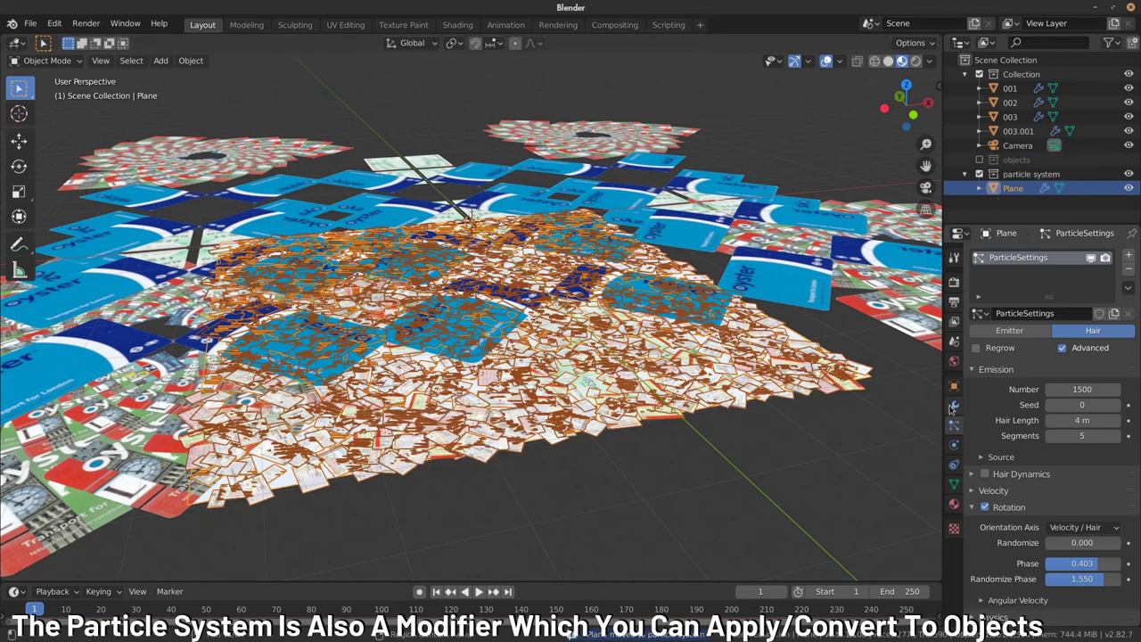
- Convert the particles into real objects and delete the emitter plane
click(954, 407)
click(1034, 295)
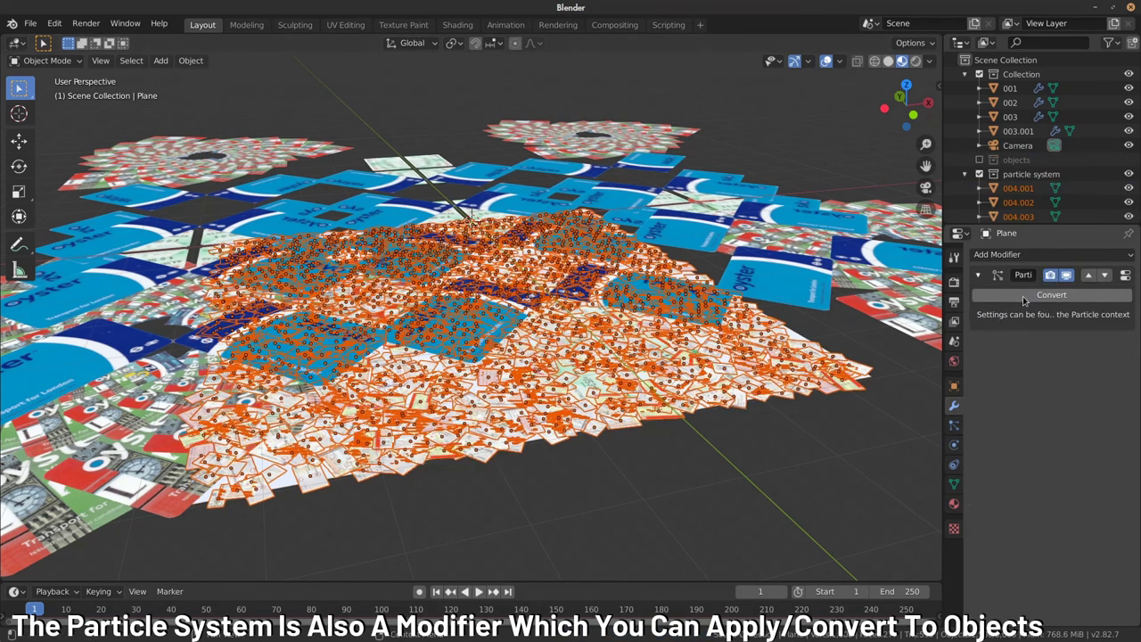
click(701, 415)
key(x)
click(701, 416)
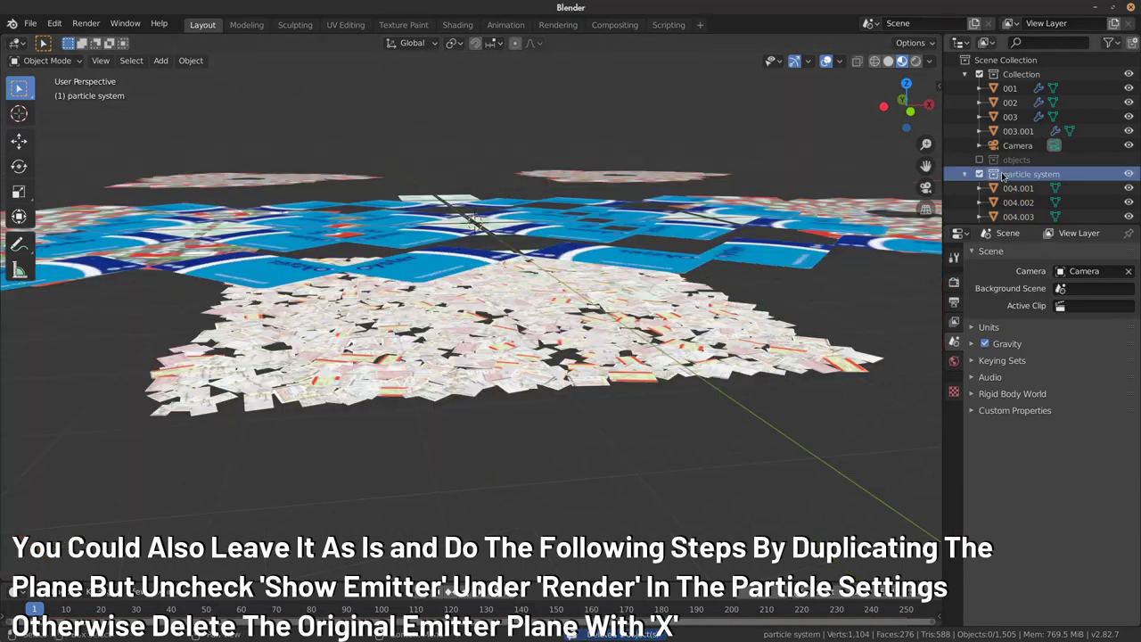
- Select all particle system objects and shift them 5 m along X and 5 m along Y
right_click(1007, 175)
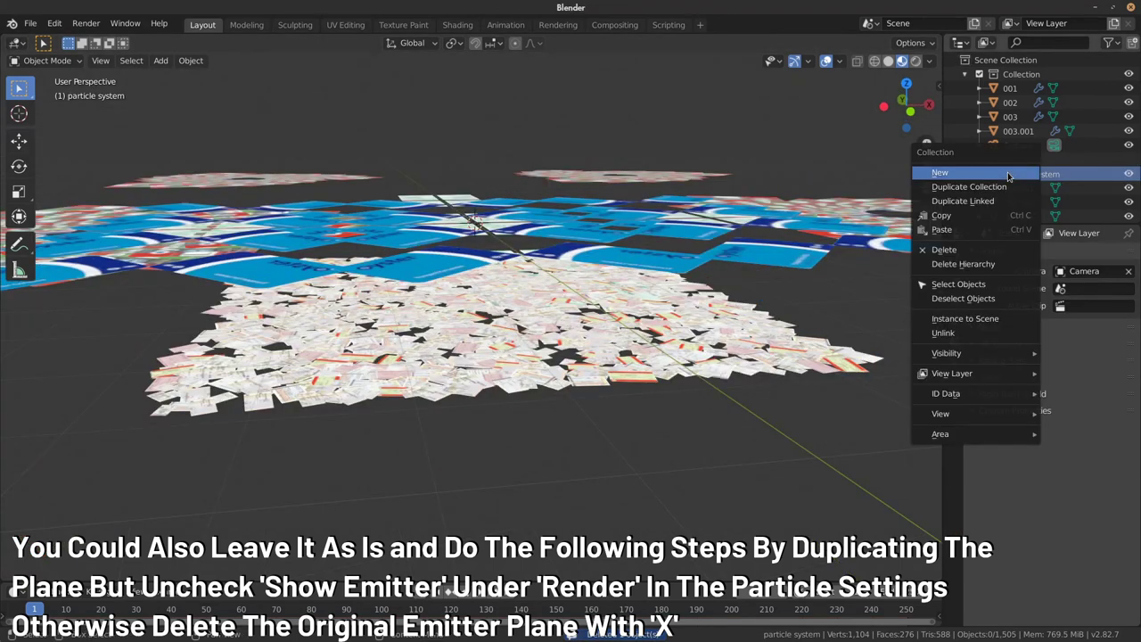
click(980, 284)
key(KP_0)
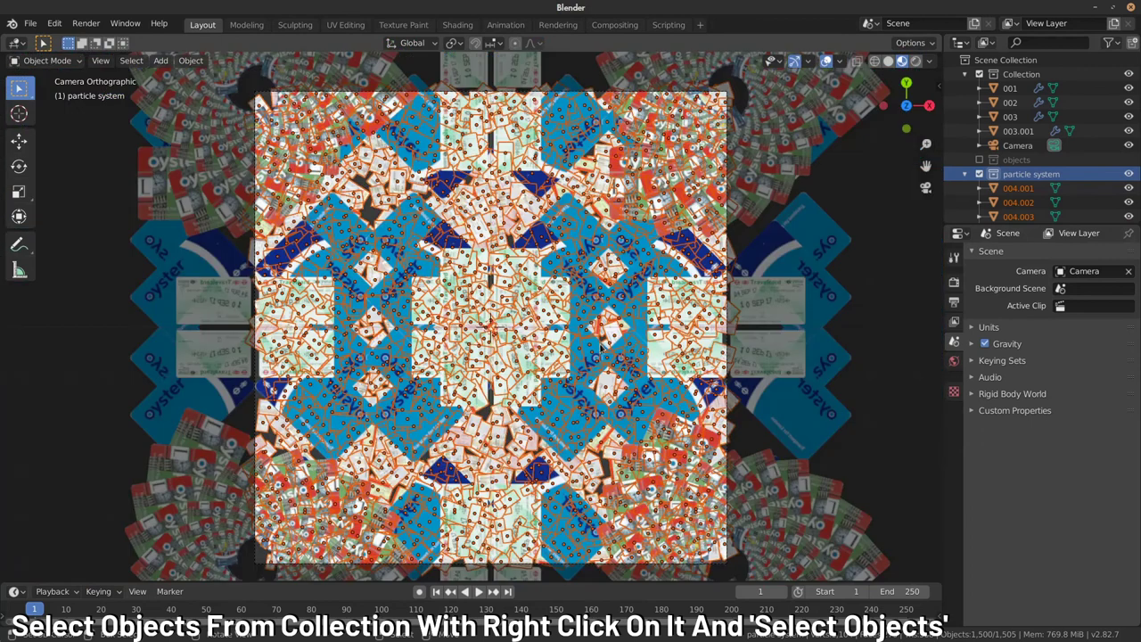
scroll(615, 353, down, 2)
key(g)
text(x)
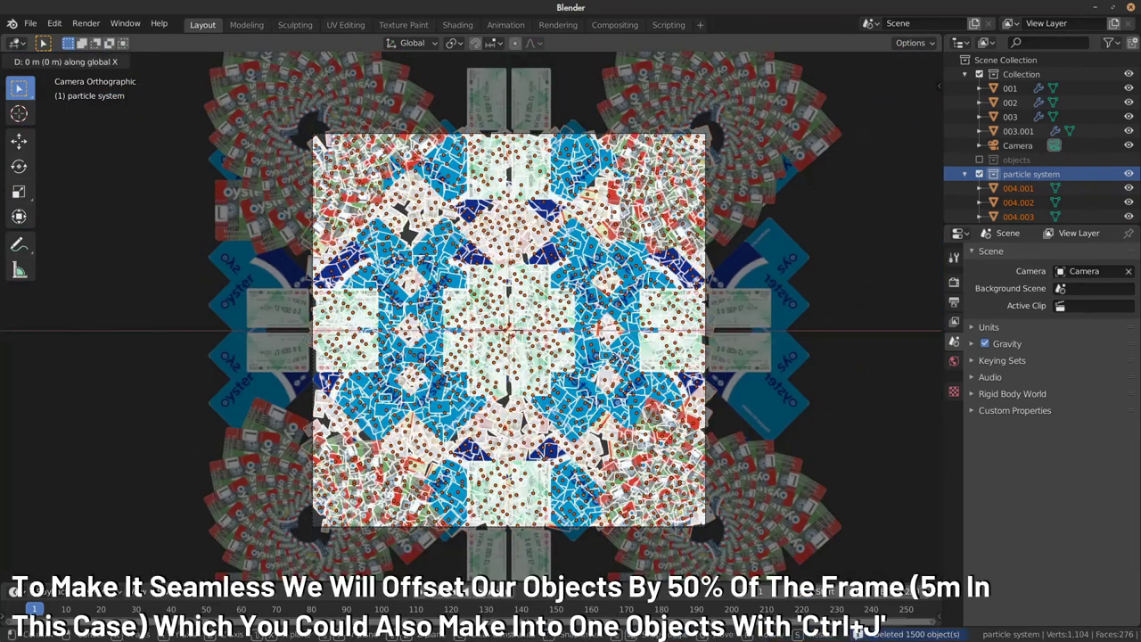
text(5)
key(Return)
text(gy)
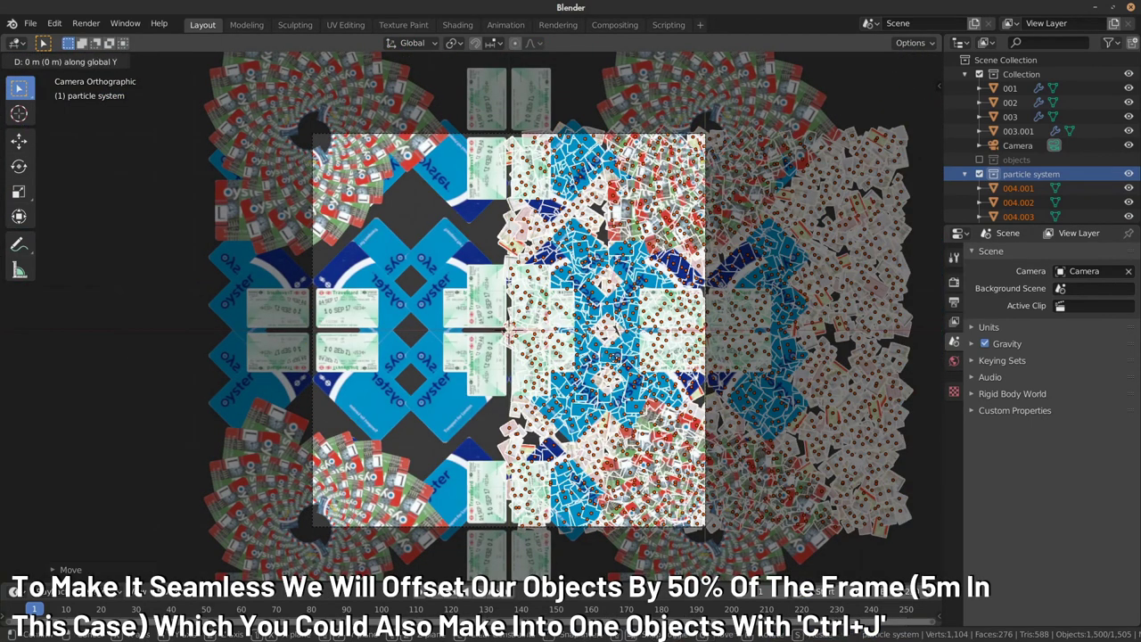
text(5)
key(Return)
- Duplicate the ticket objects and move the copies -5 m along X
key(shift+d)
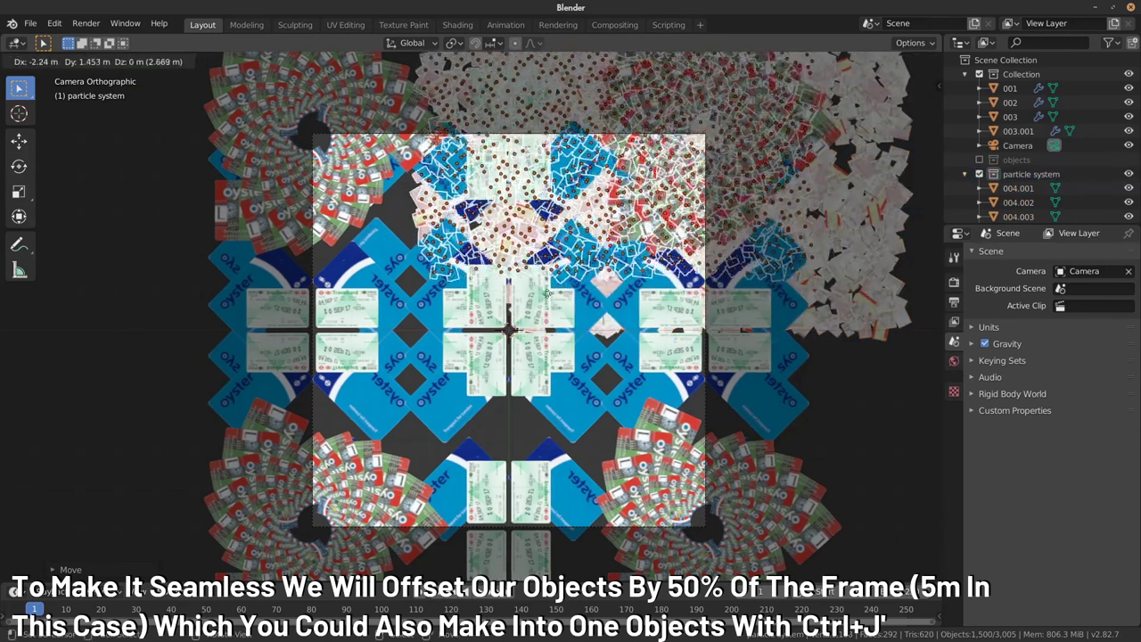
right_click(535, 313)
text(gx)
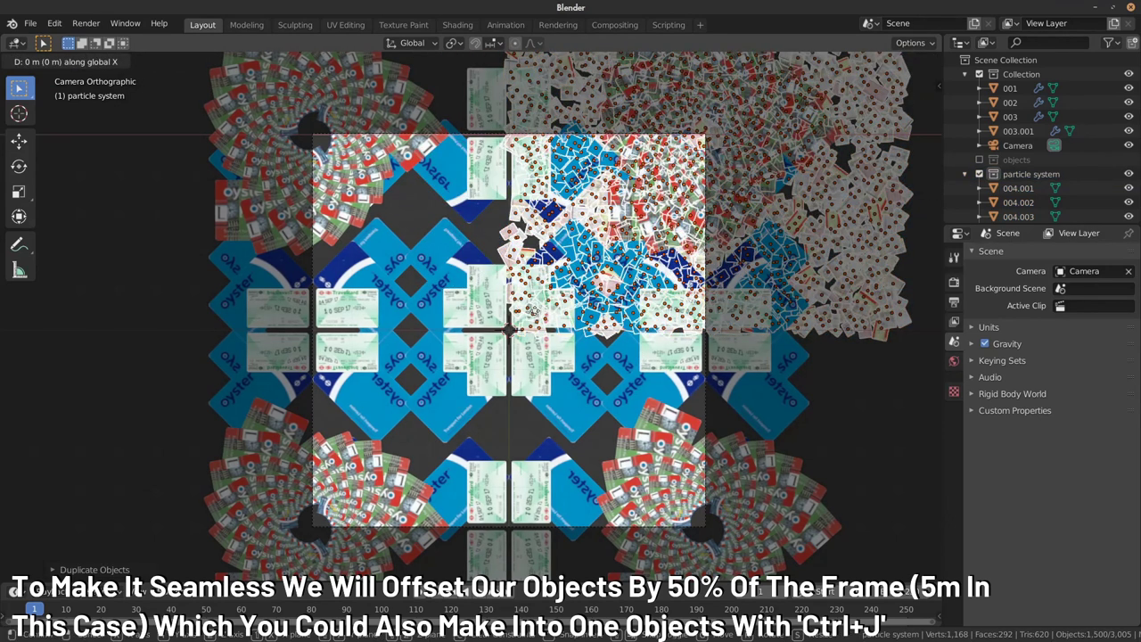
text(5-)
key(Return)
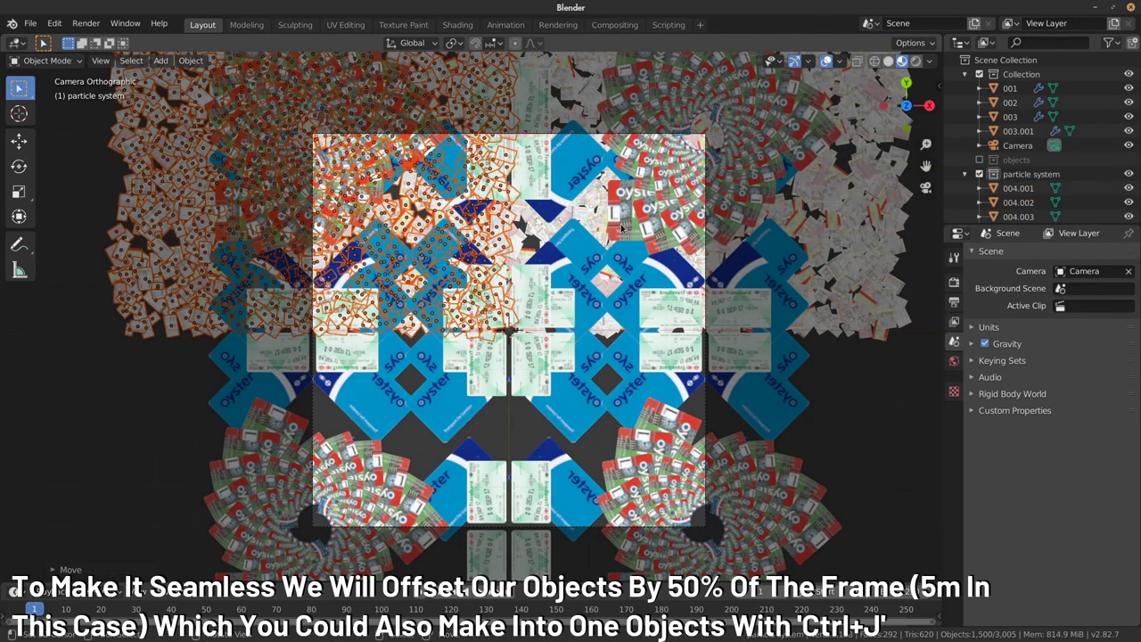
- Duplicate the whole particle system collection again, deselect all, and render the final image
right_click(1025, 174)
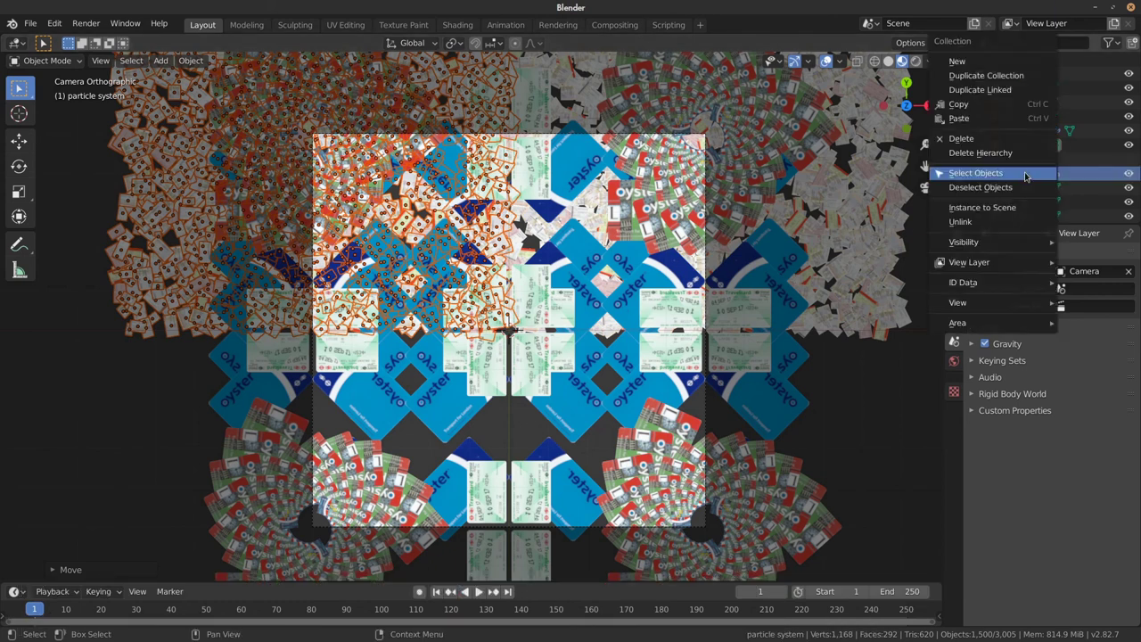
click(1026, 174)
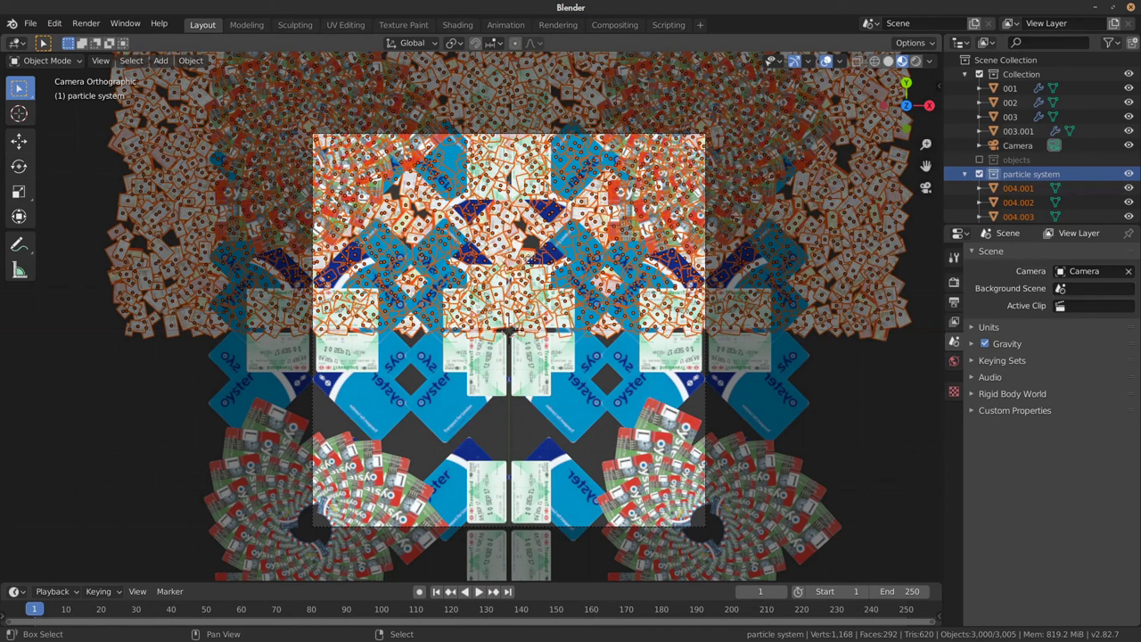
key(shift+d)
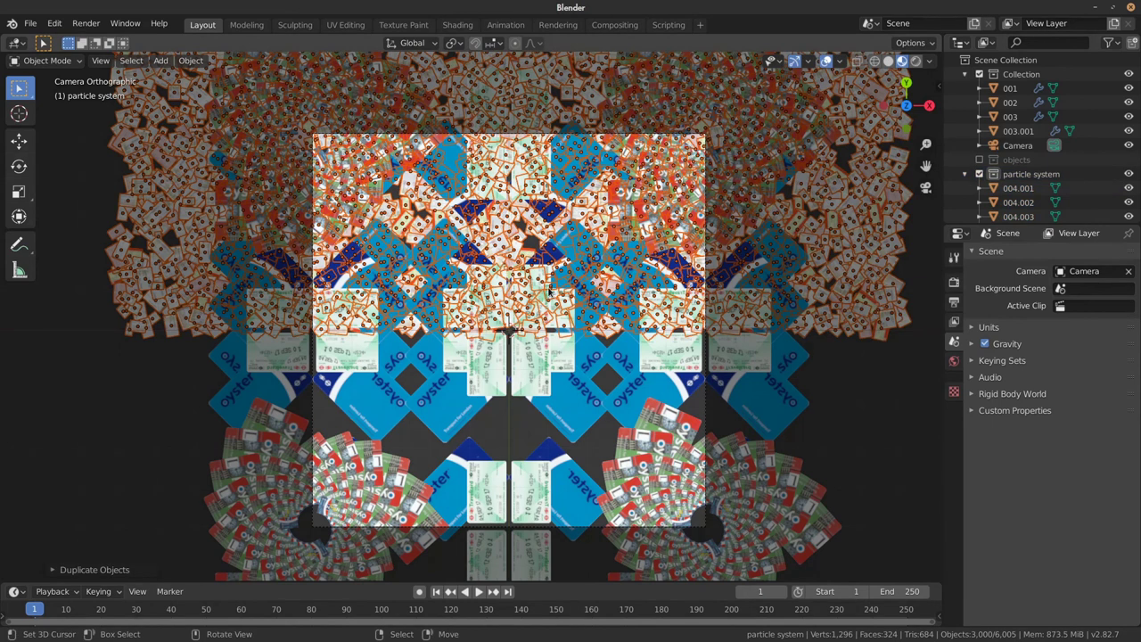
key(alt+a)
key(F12)
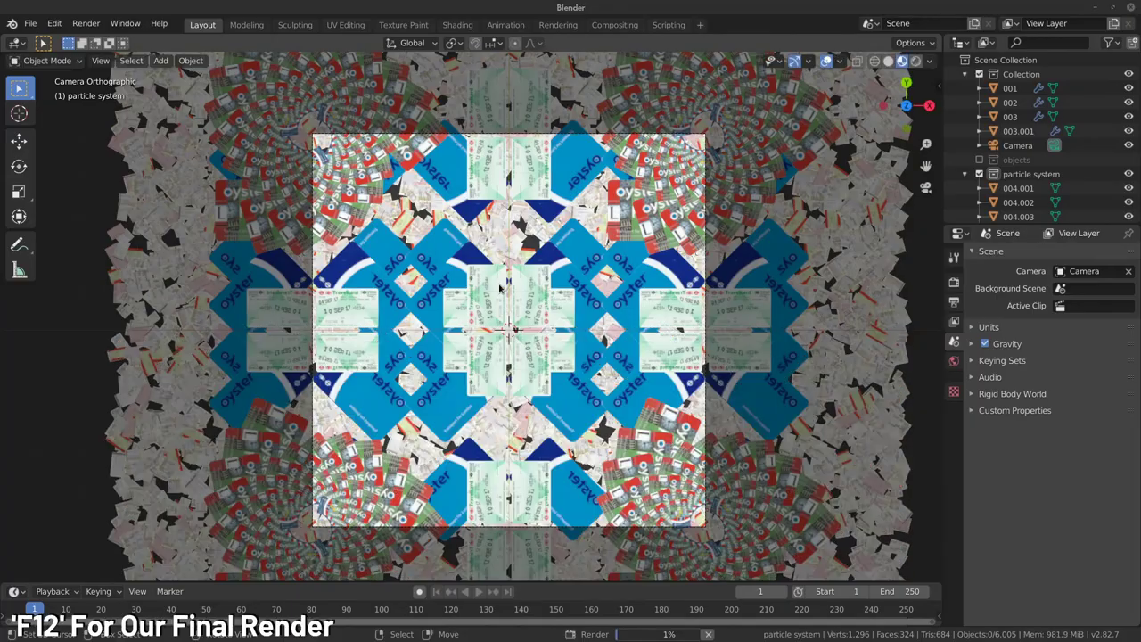